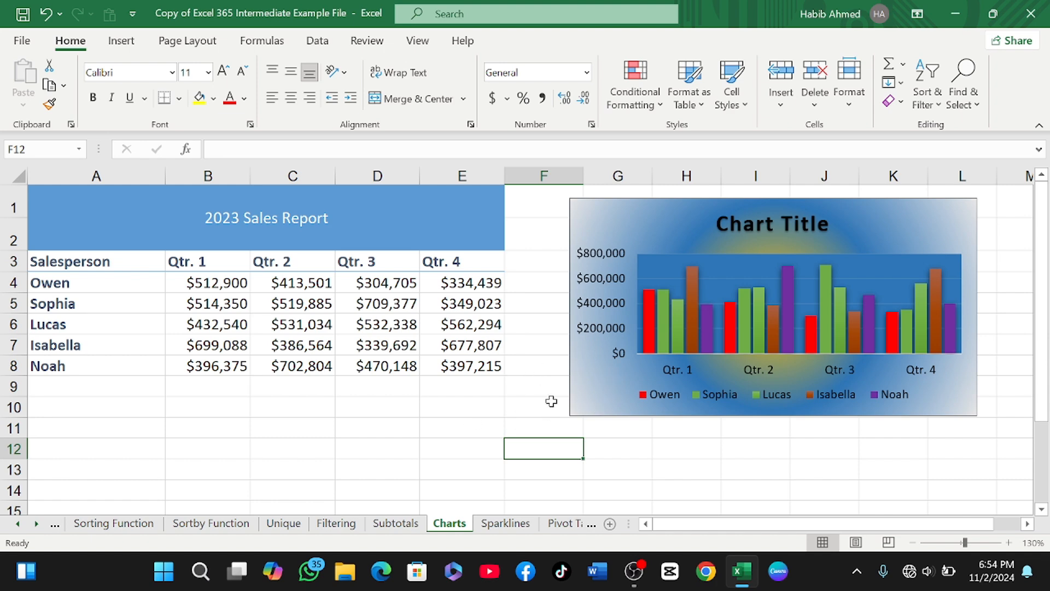
- Set the Charts sheet to print in landscape orientation and check its print preview
left_click(605, 383)
left_click(527, 408)
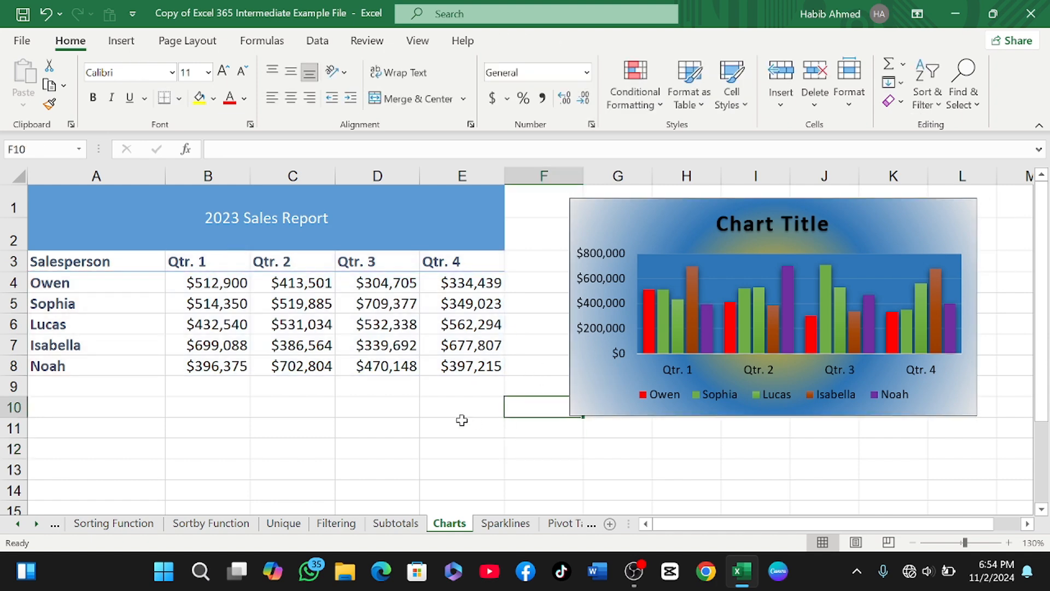
left_click(22, 41)
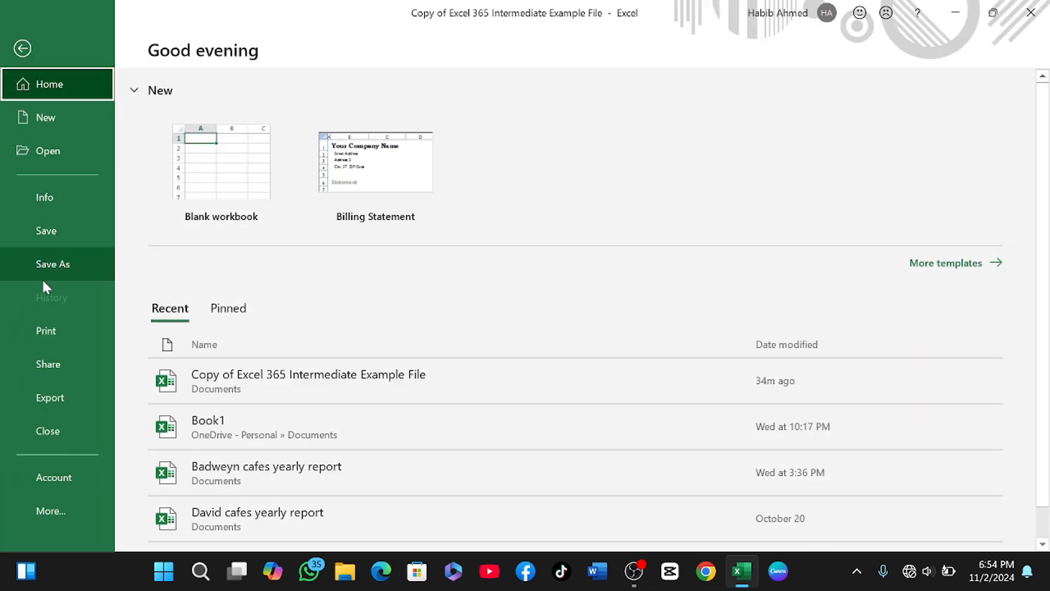
left_click(52, 325)
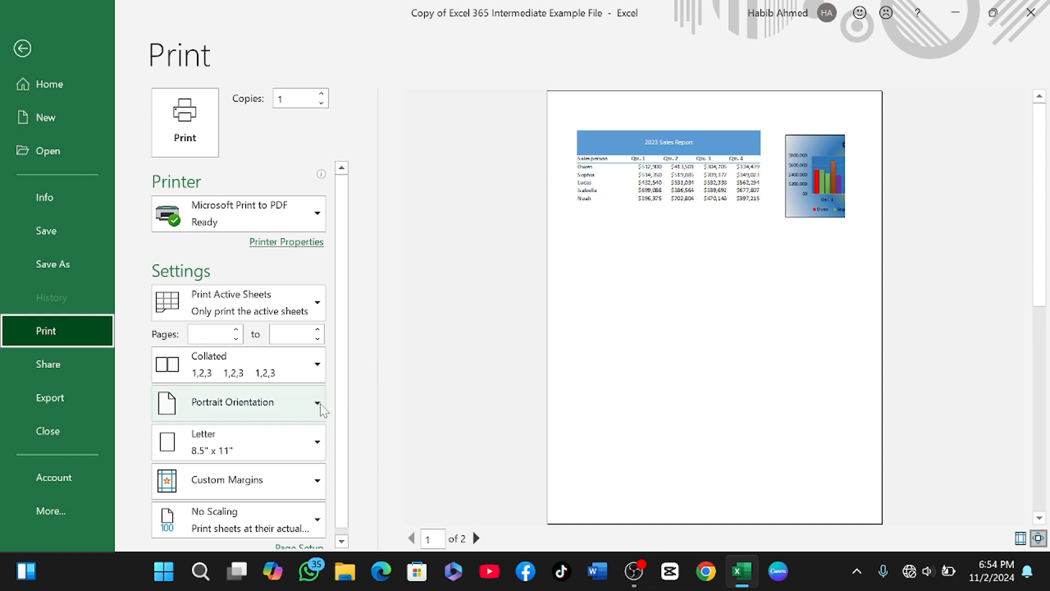
left_click(317, 405)
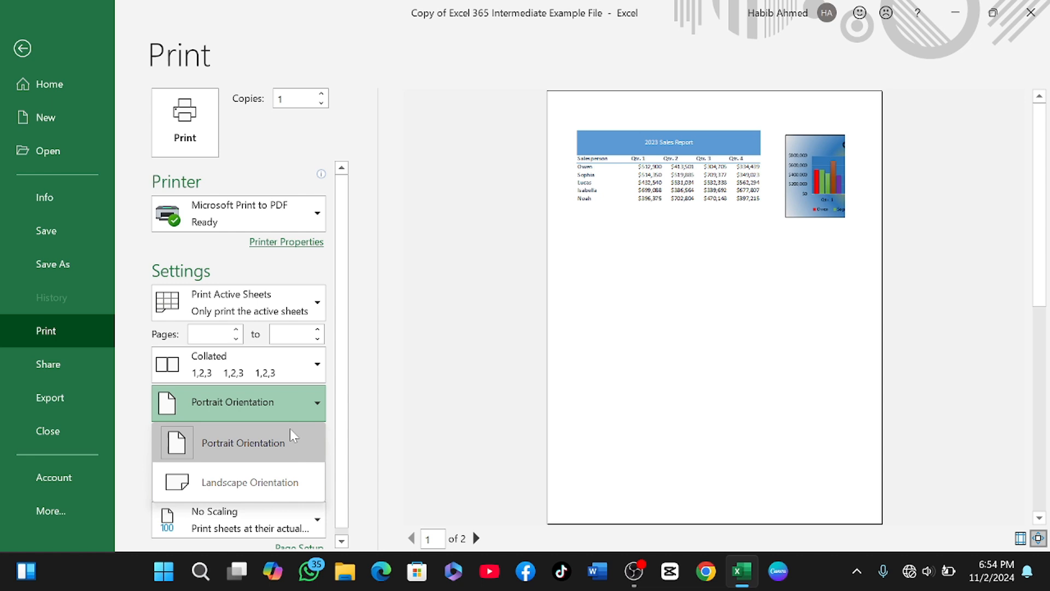
left_click(290, 490)
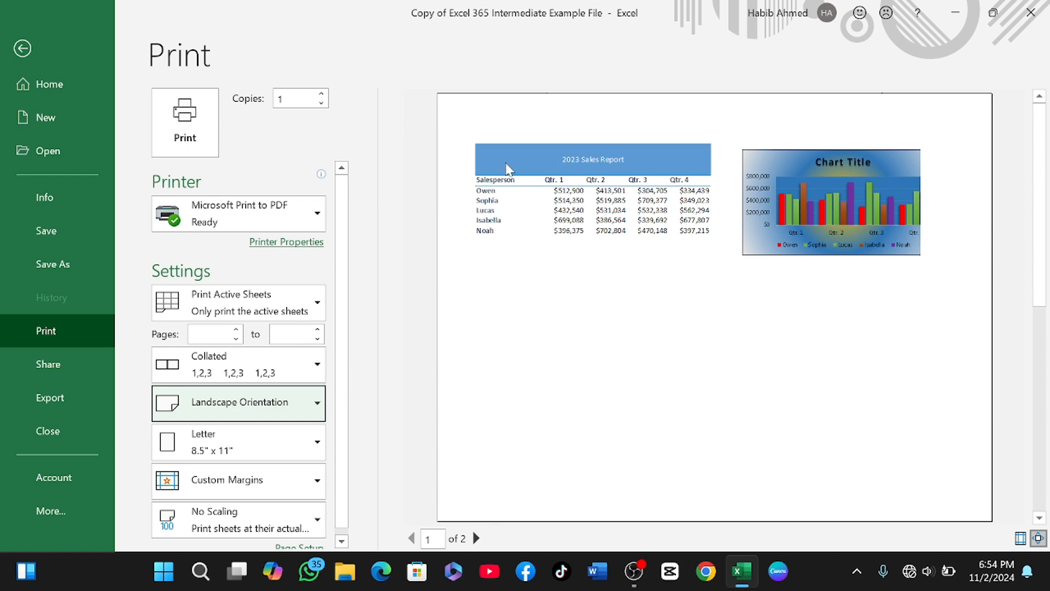
left_click(23, 48)
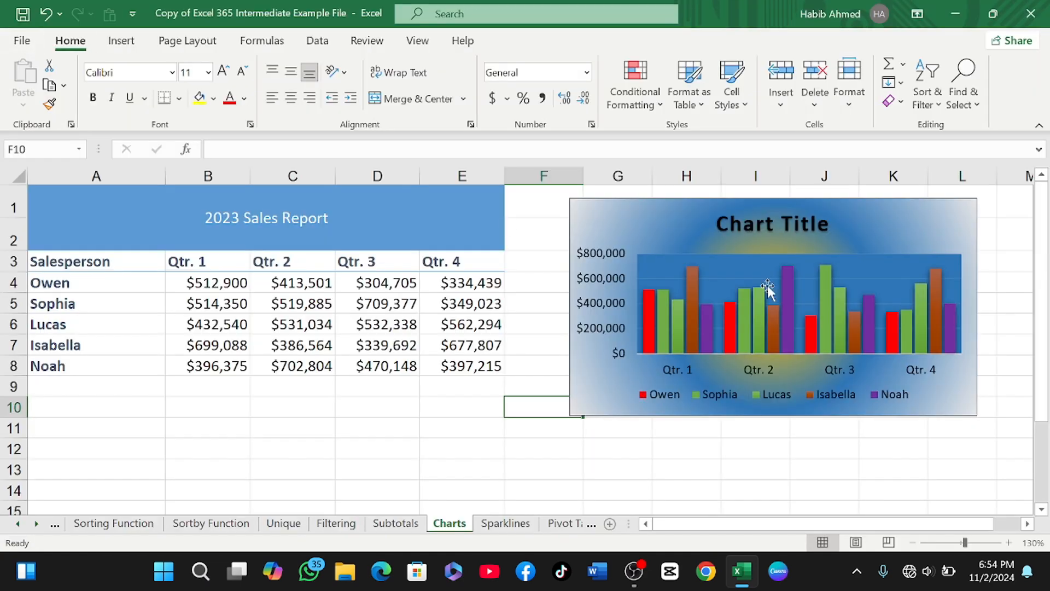
- Select the sales chart and set it to print on its own in landscape orientation, checking the preview
left_click(684, 235)
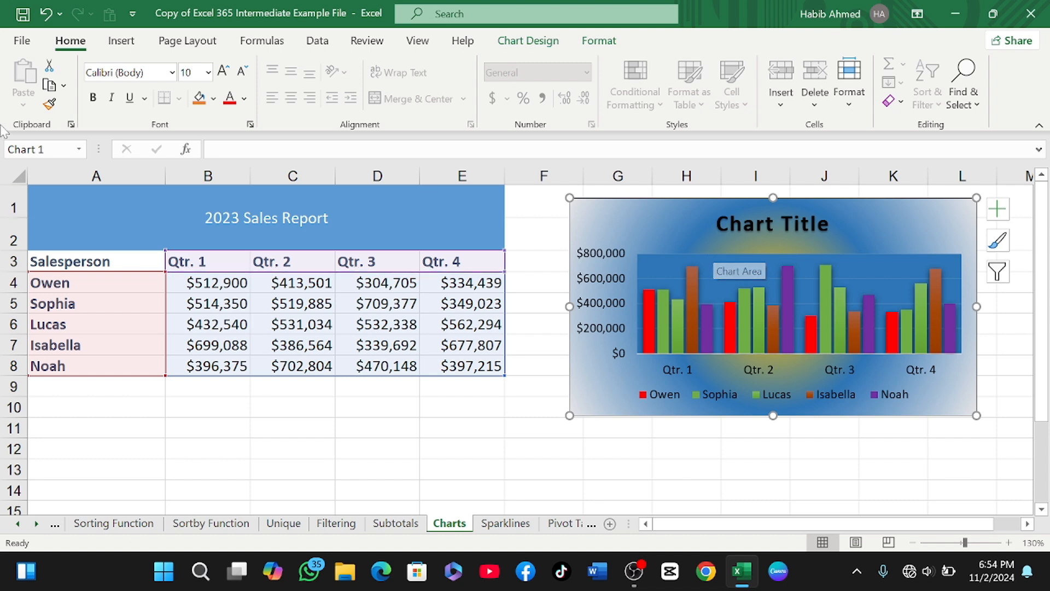
left_click(21, 41)
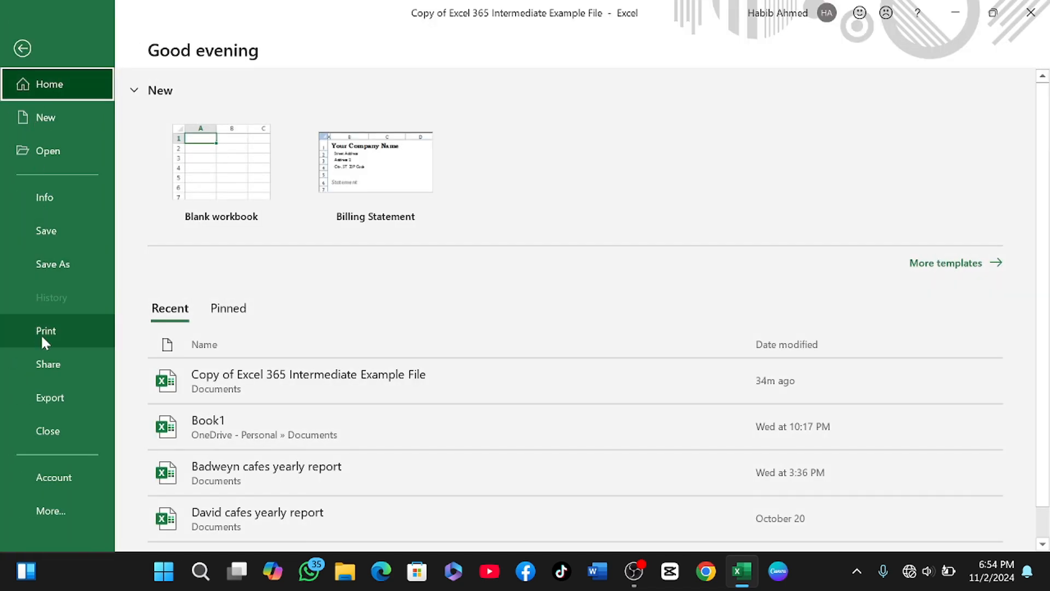
left_click(39, 331)
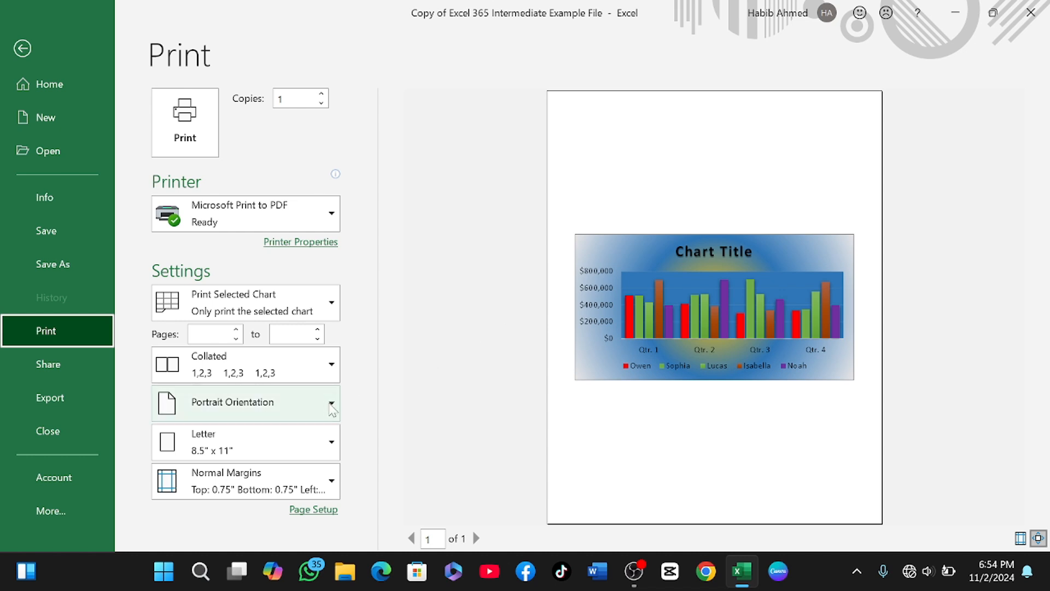
left_click(329, 405)
left_click(300, 479)
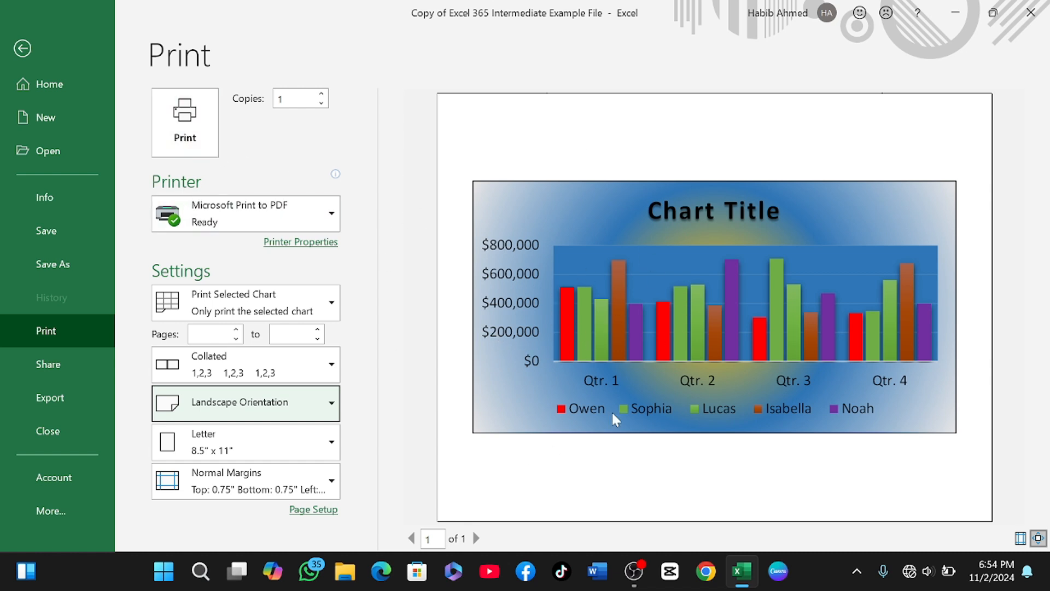
left_click(22, 50)
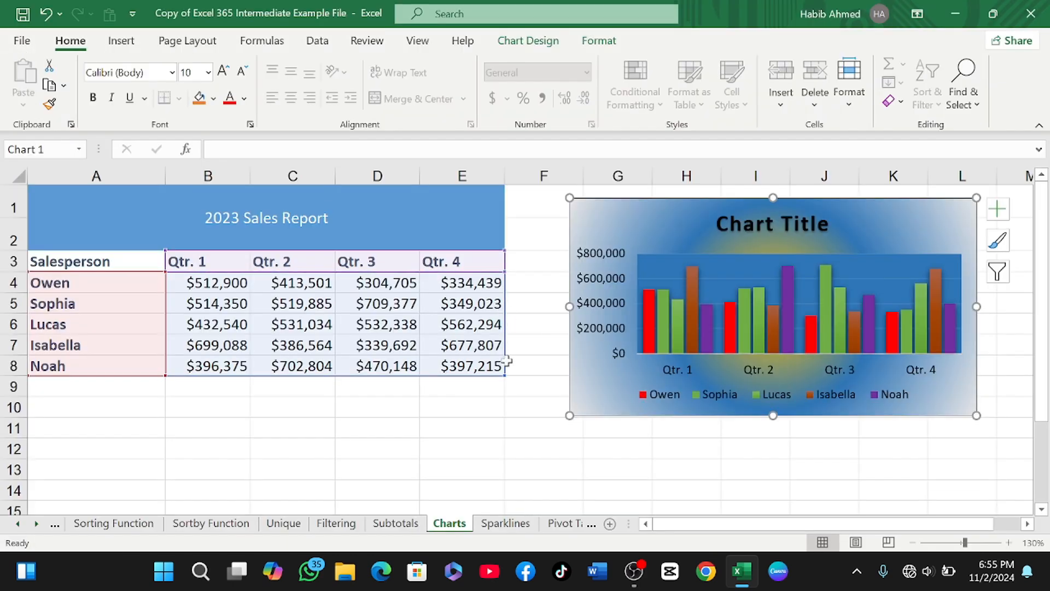
- Add the header "Trend" in cell F4 of the Sparklines sheet, beside Q4 Sales
left_click(506, 523)
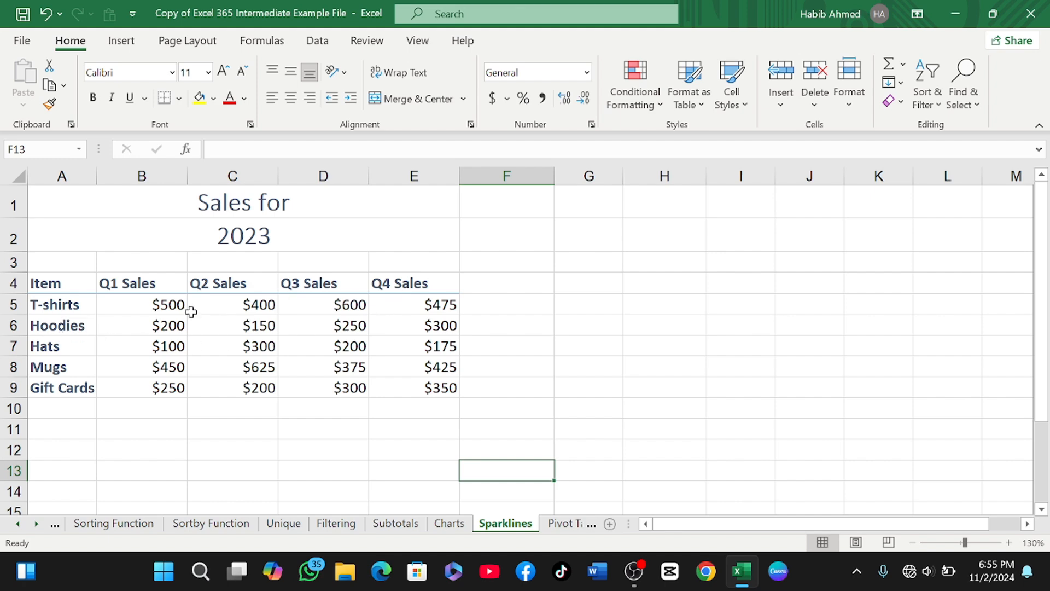
left_click_drag(146, 305, 340, 345)
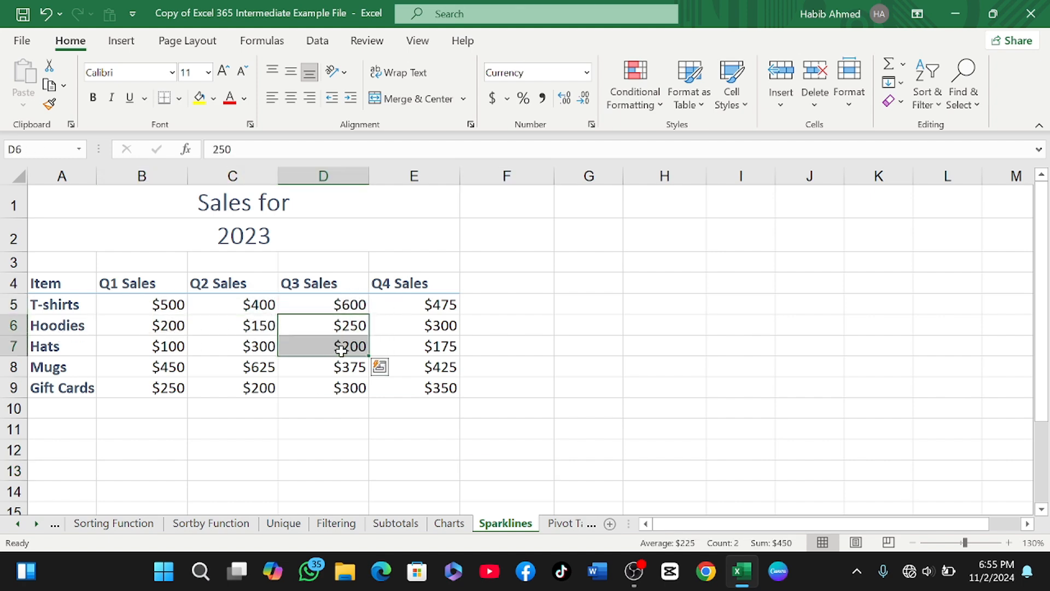
left_click(200, 324)
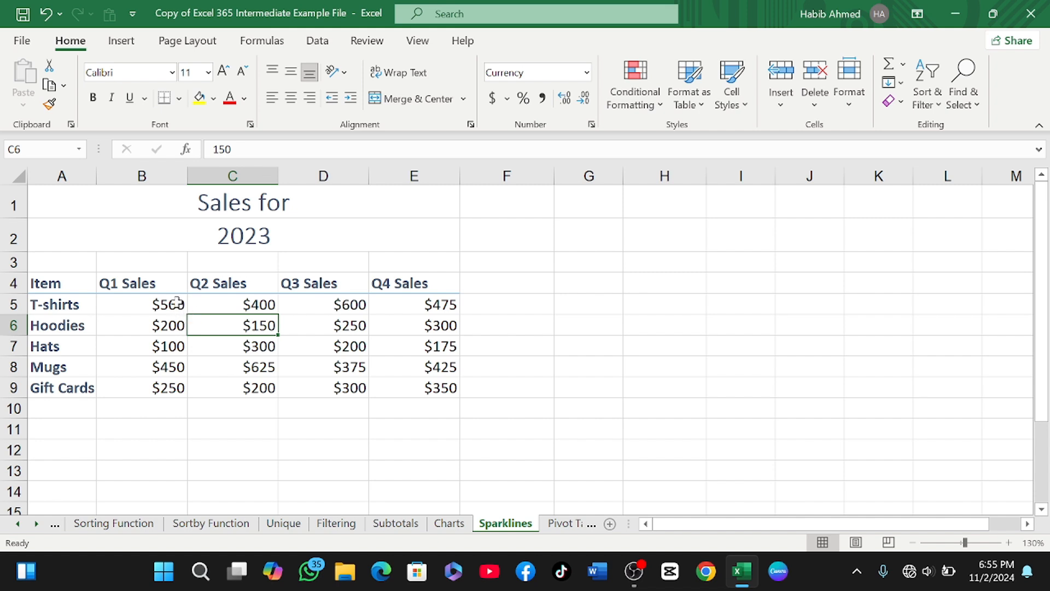
left_click(176, 305)
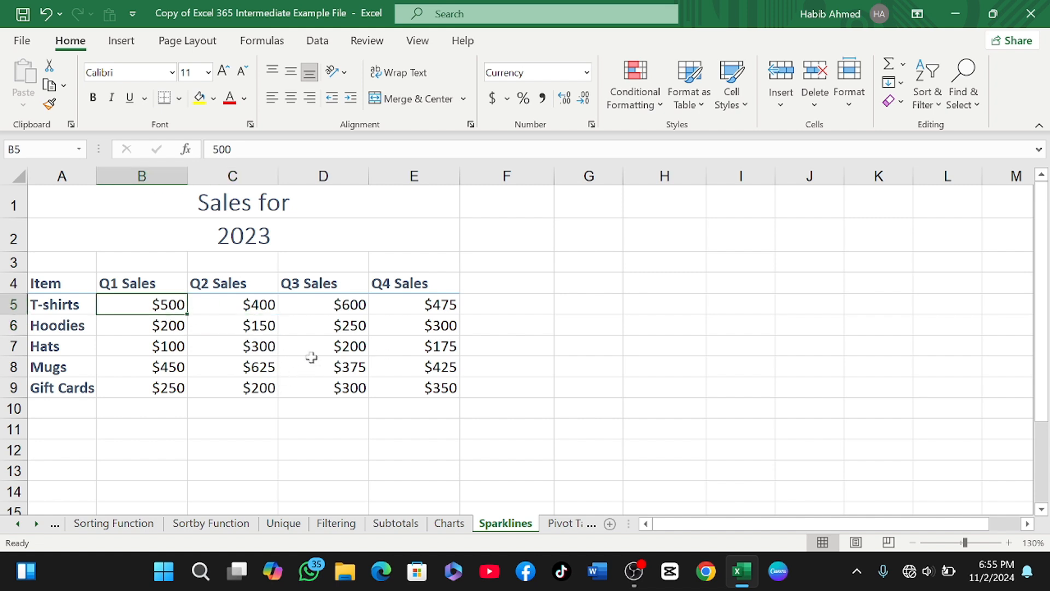
left_click(480, 286)
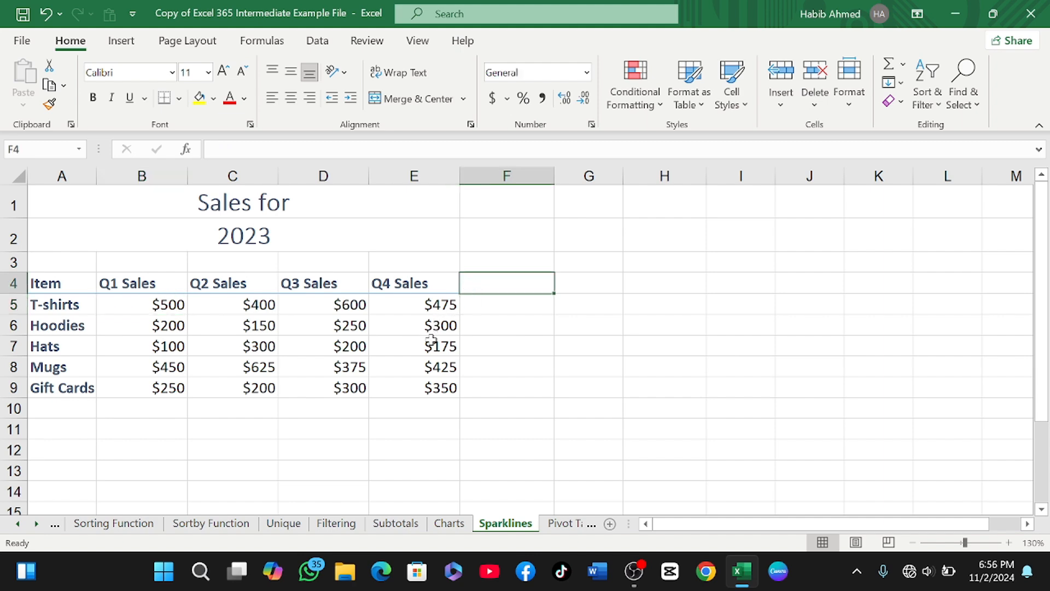
type("Trend")
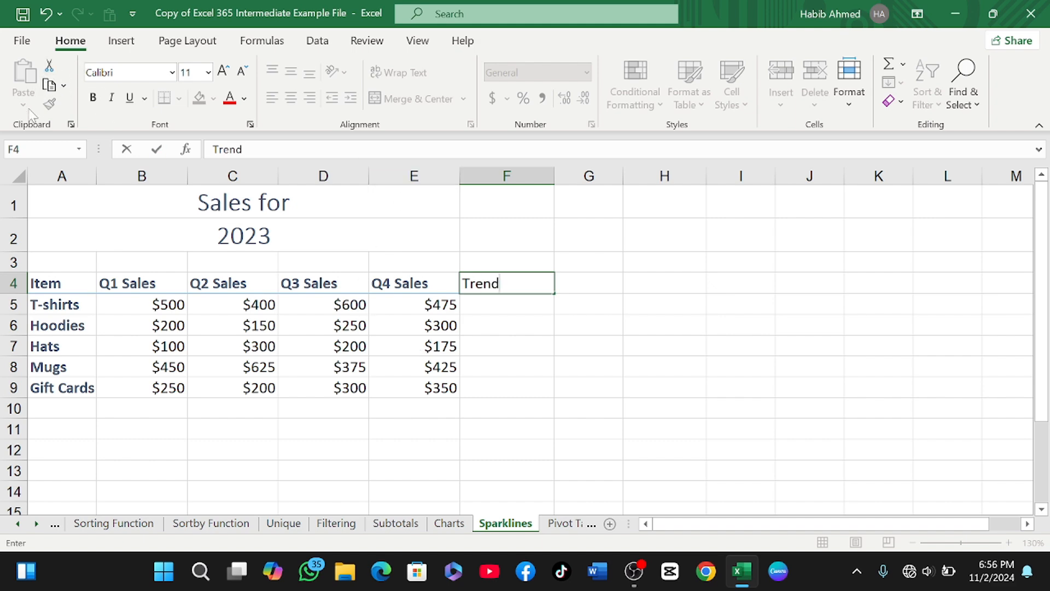
key("ctrl+Return")
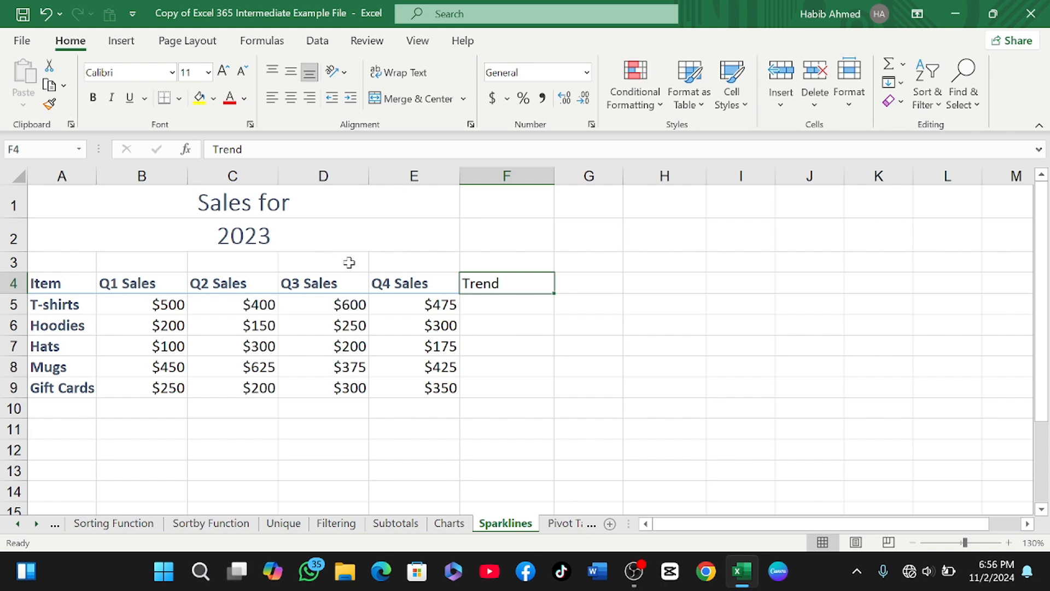
- Copy the formatting of the Q4 Sales header onto the Trend header with Format Painter
left_click(378, 284)
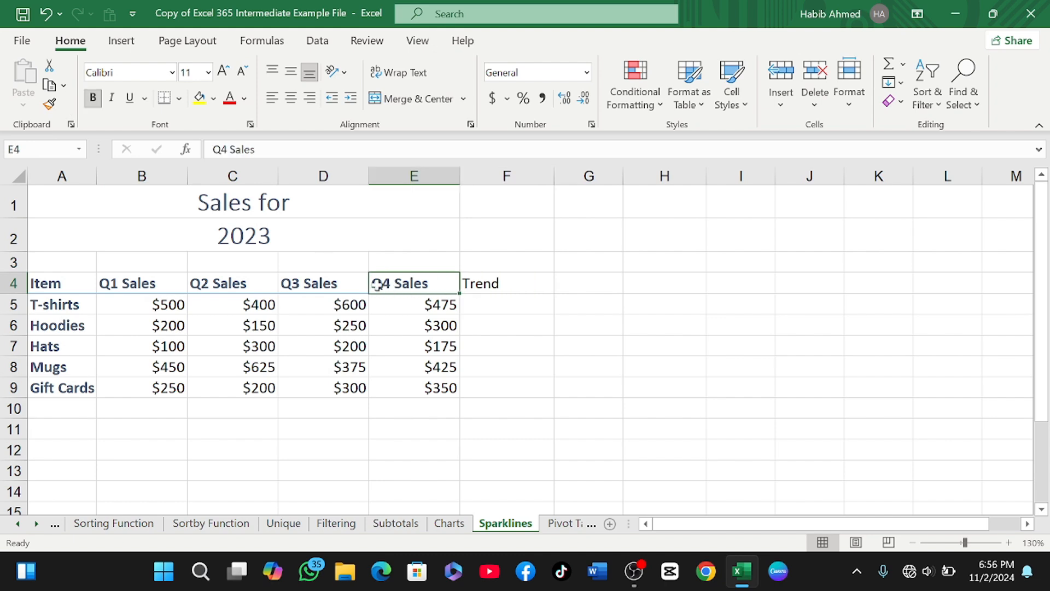
left_click(49, 104)
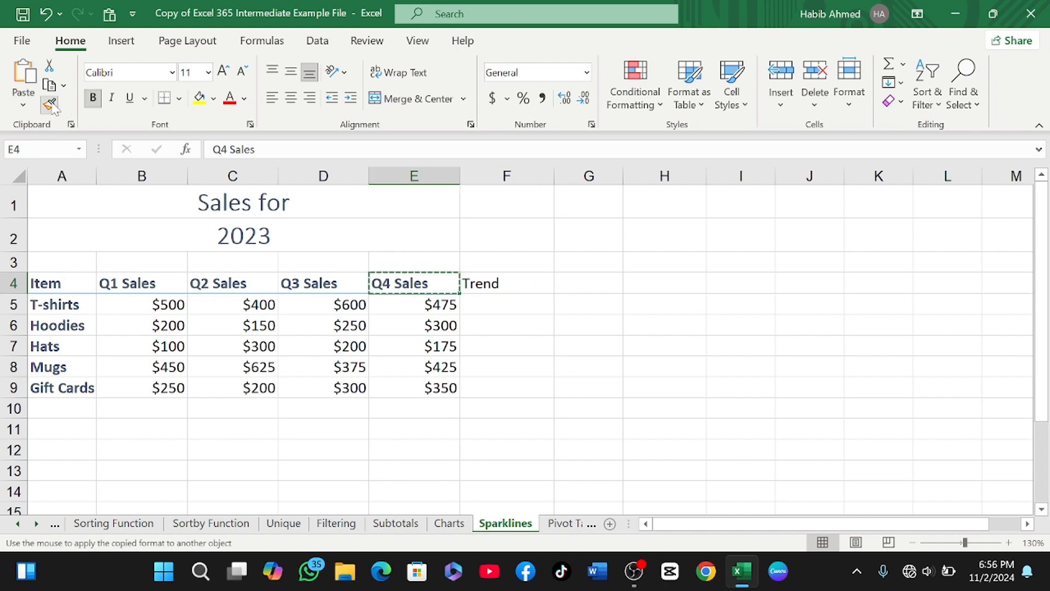
left_click(471, 283)
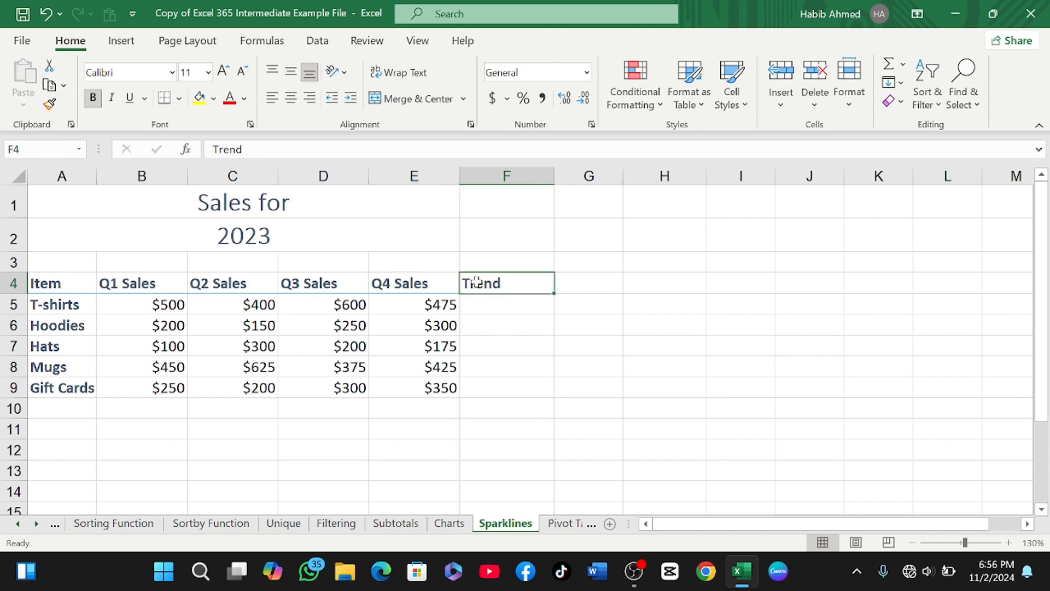
left_click(492, 311)
left_click(495, 358)
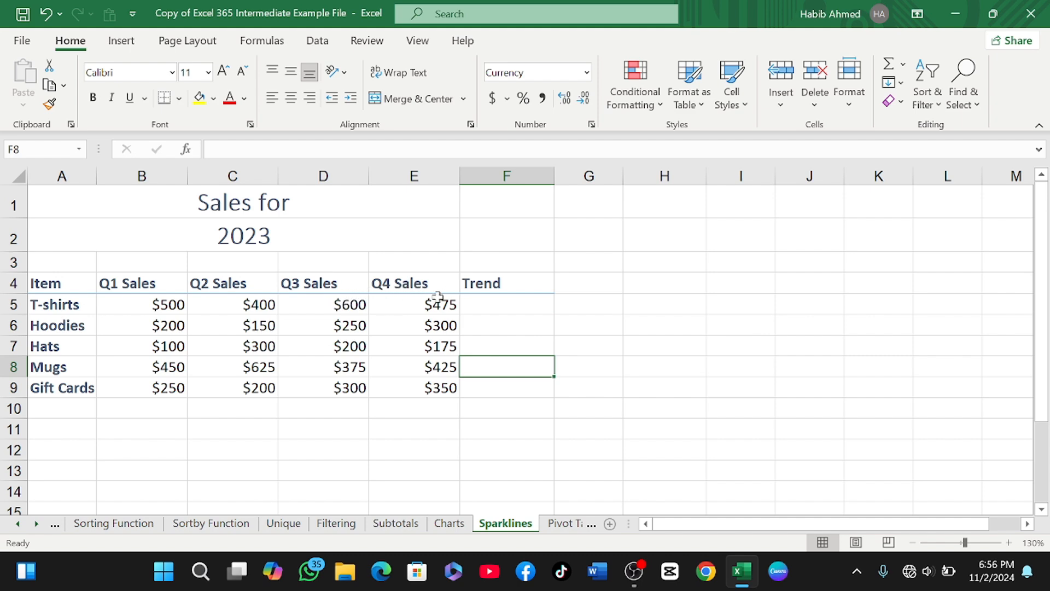
- Insert a line sparkline in cell F5 for the T-shirts row using data range B5:E5
left_click(484, 305)
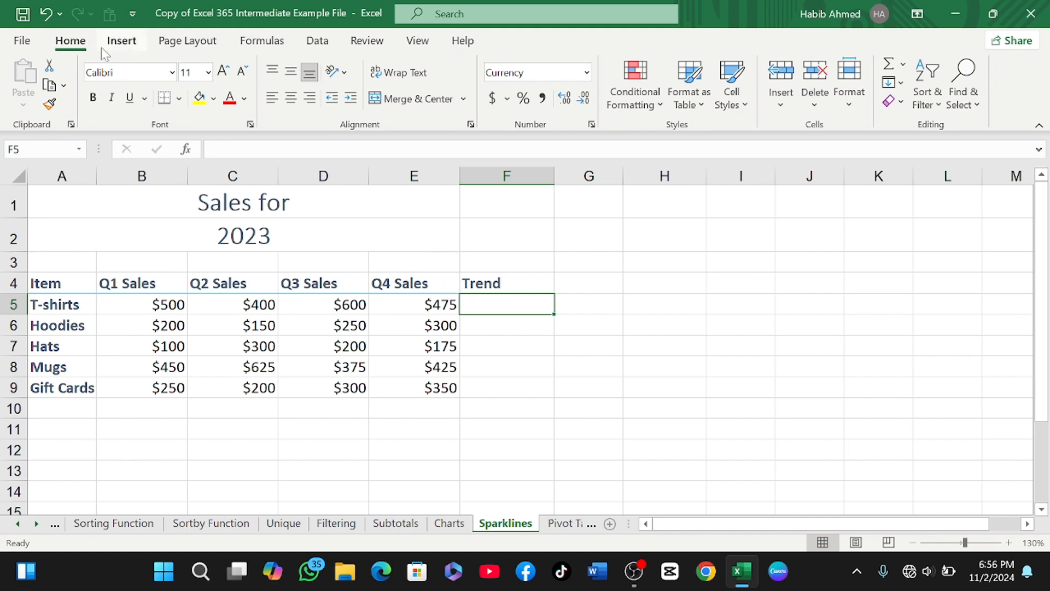
left_click(125, 40)
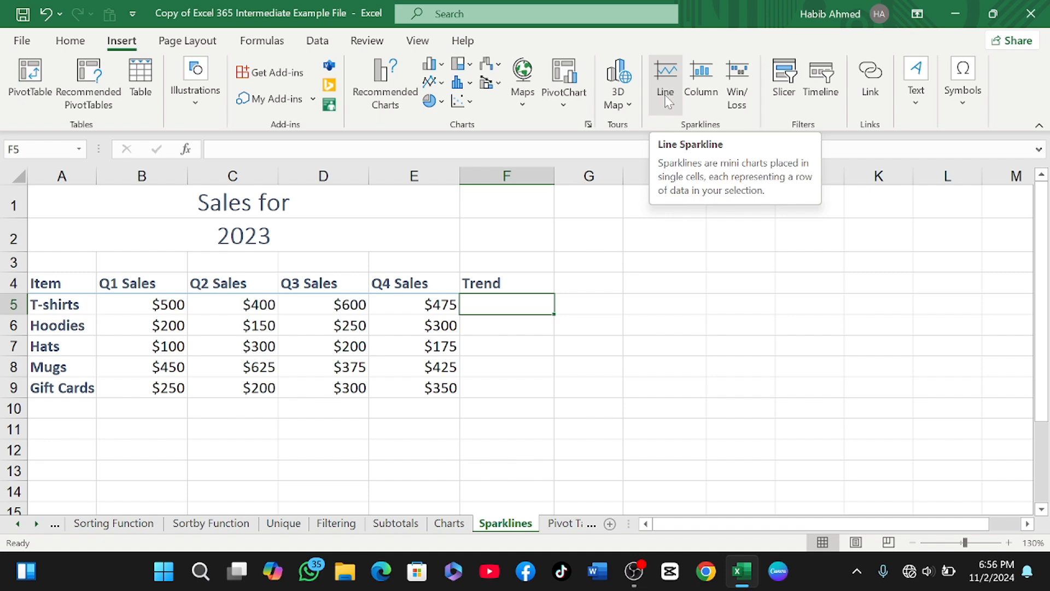
left_click(697, 93)
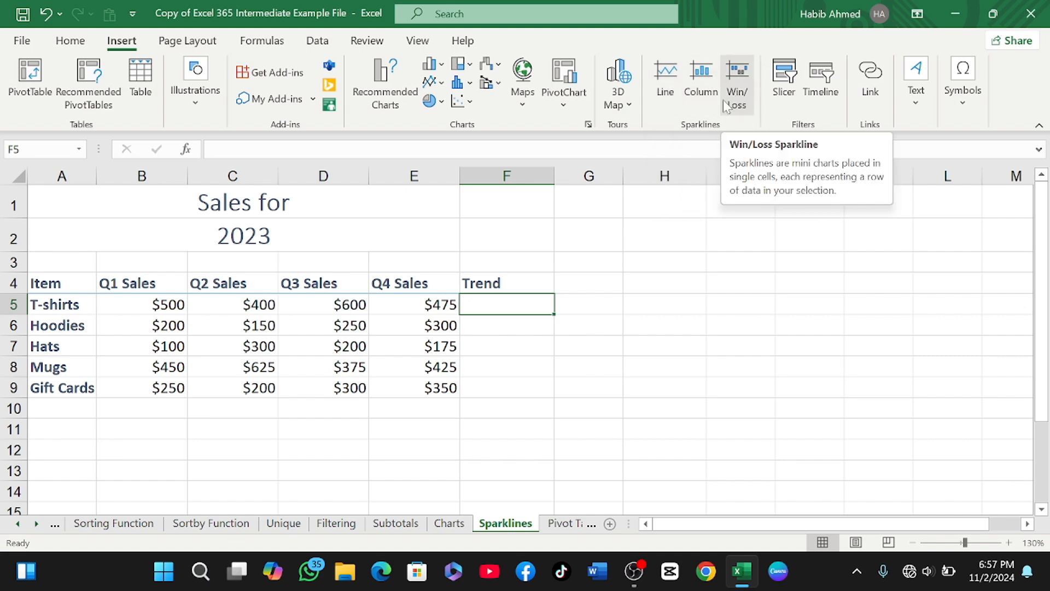
left_click(668, 83)
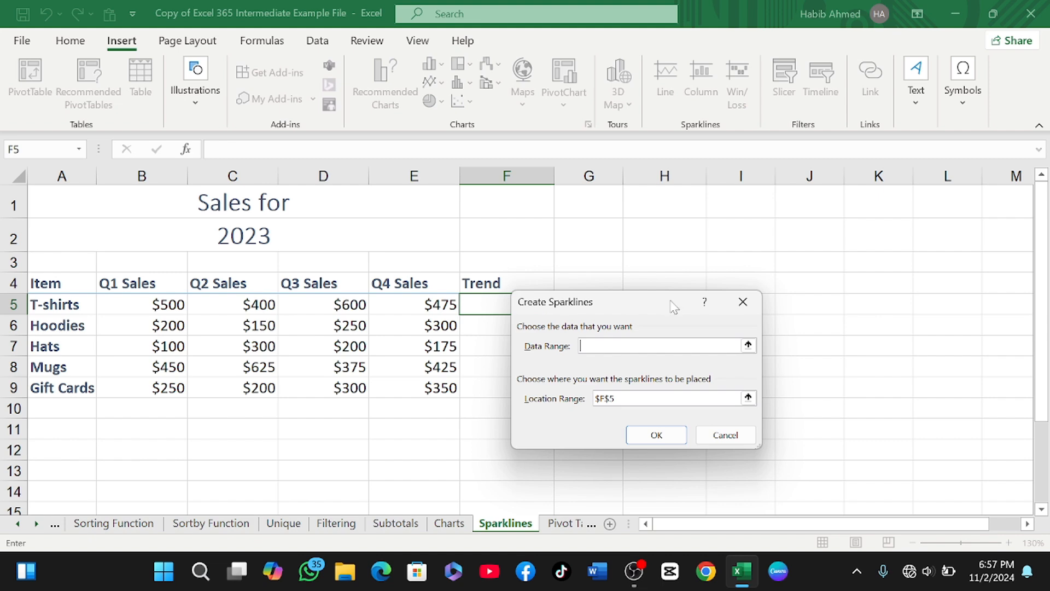
left_click_drag(674, 307, 731, 243)
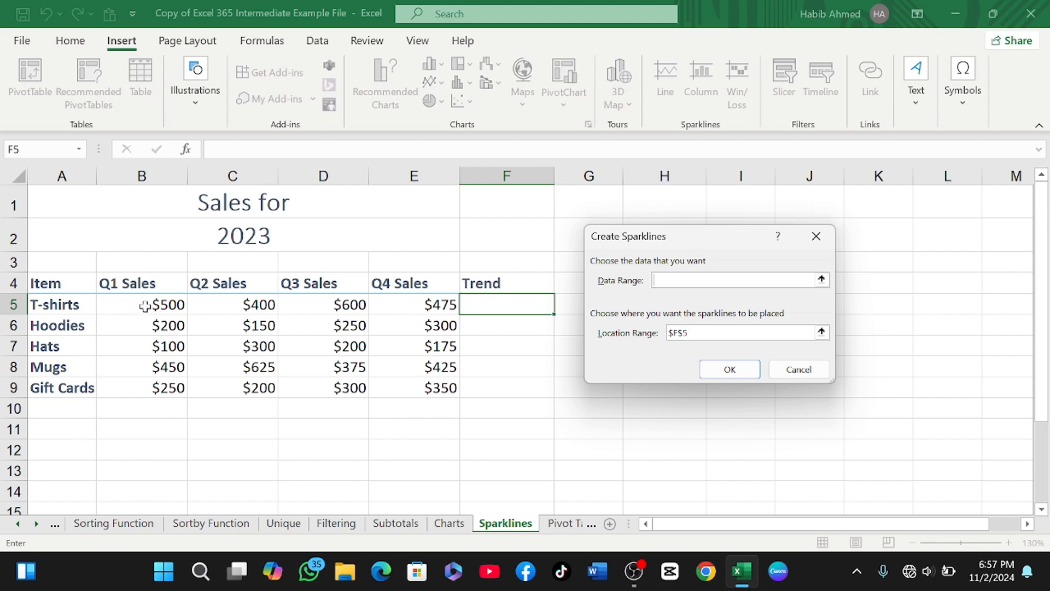
left_click_drag(145, 306, 444, 304)
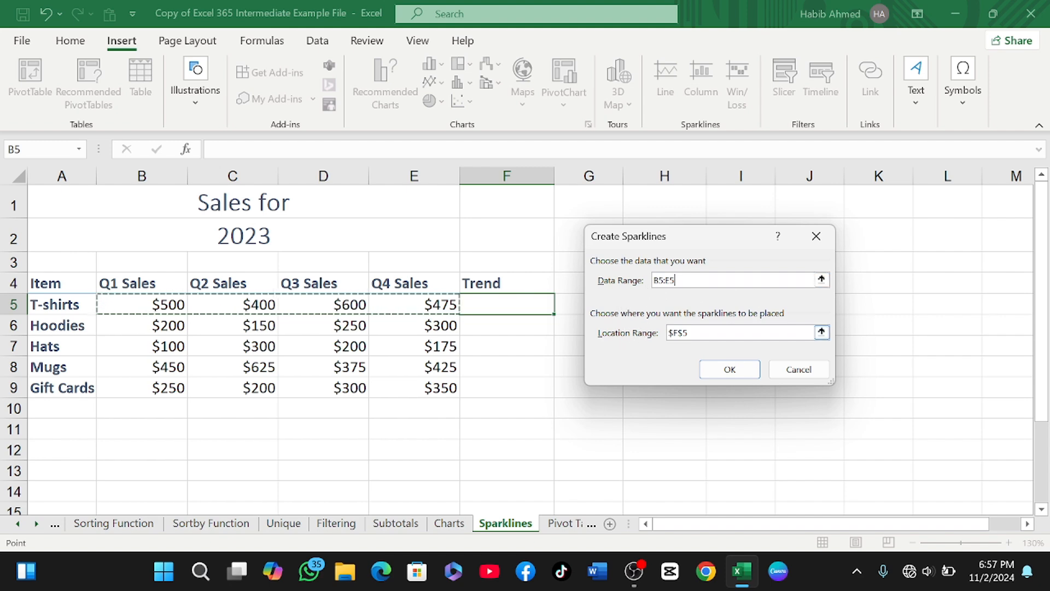
left_click(732, 370)
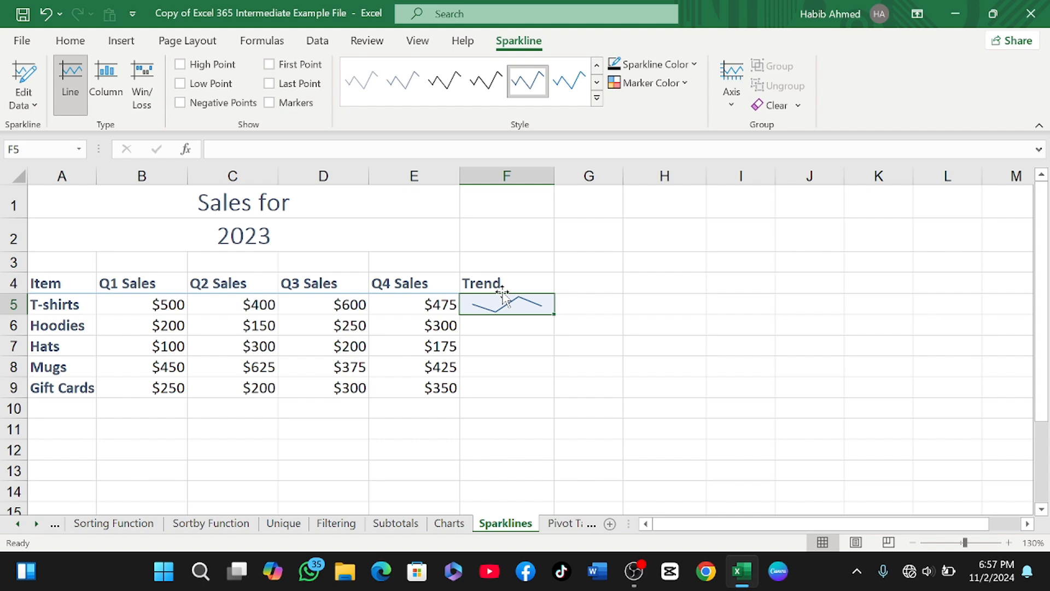
- Review the data range and location settings of the T-shirts sparkline in F5, leaving them as they are
left_click(492, 327)
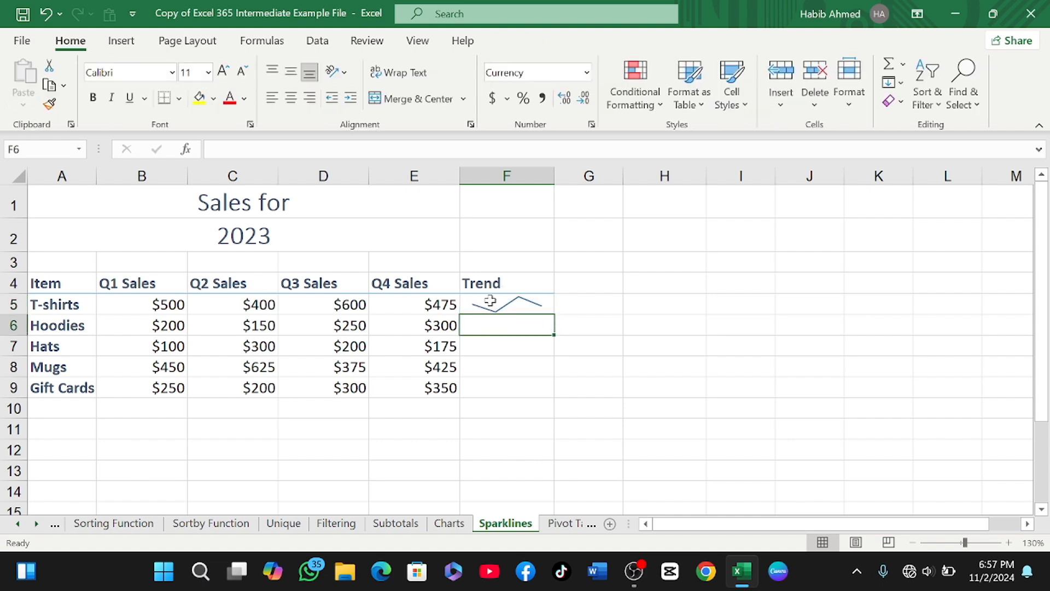
left_click(490, 301)
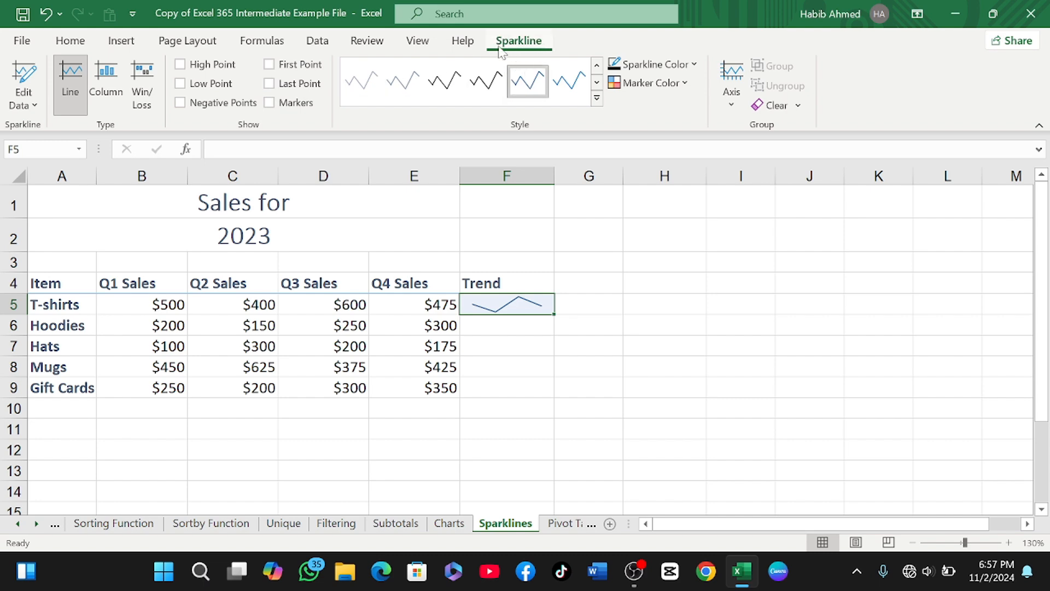
left_click(496, 325)
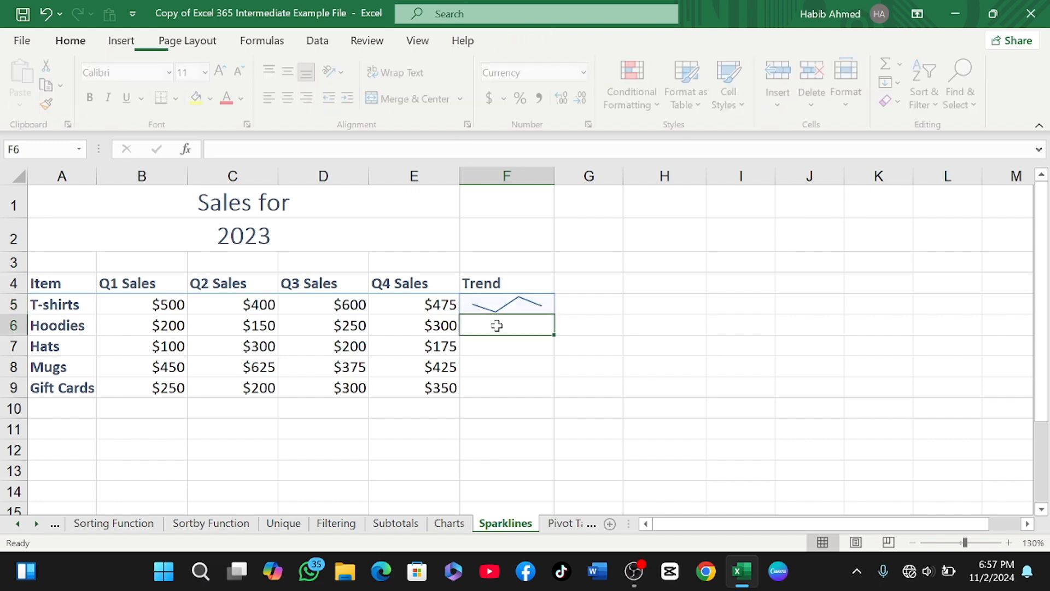
left_click(496, 306)
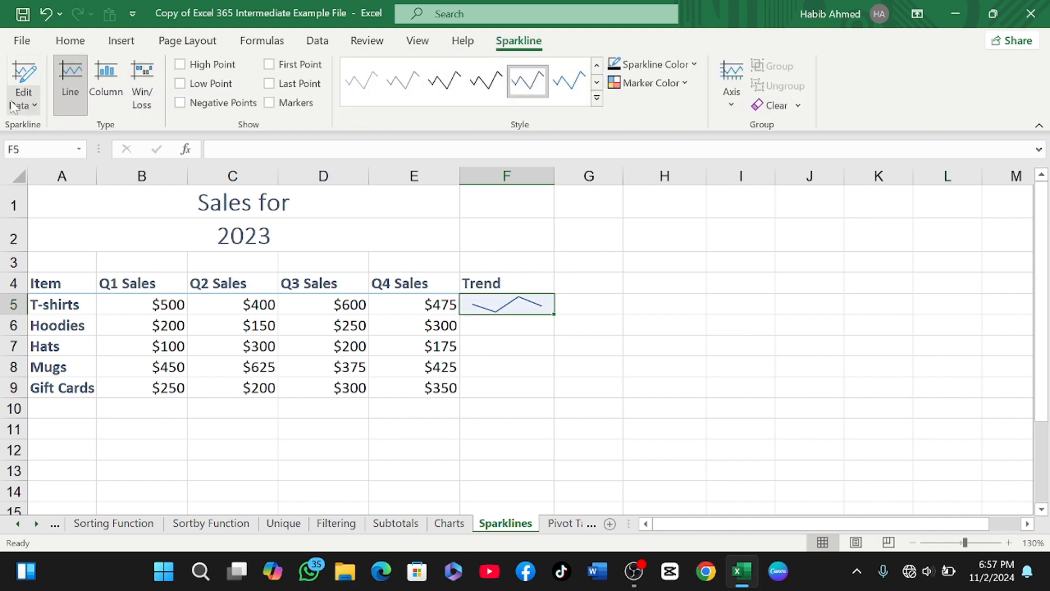
left_click(28, 97)
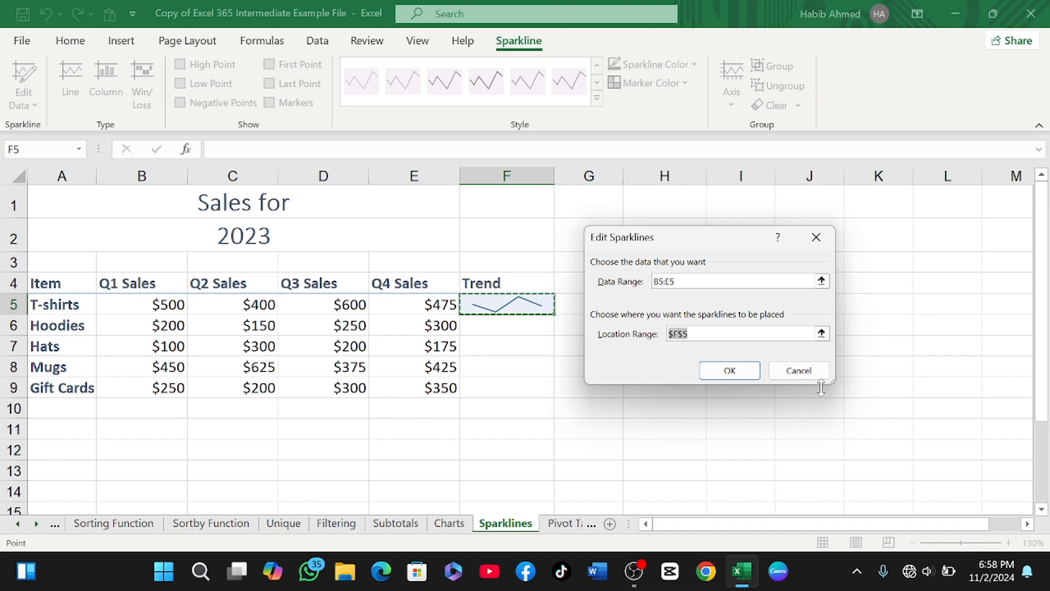
left_click(798, 371)
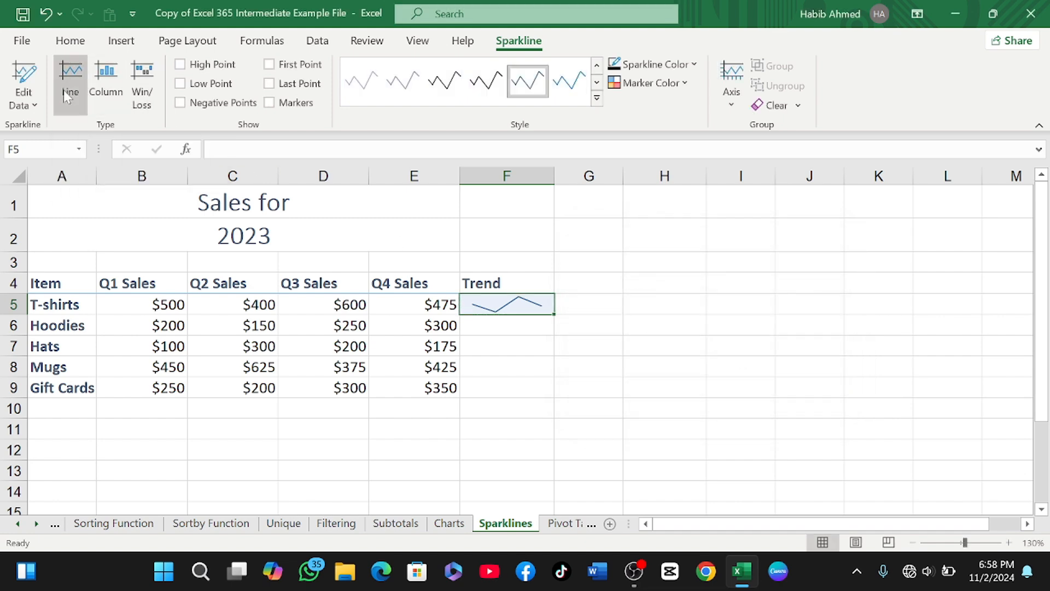
- Try the Column and Win/Loss types on the T-shirts sparkline in F5 and return it to Line
left_click(104, 77)
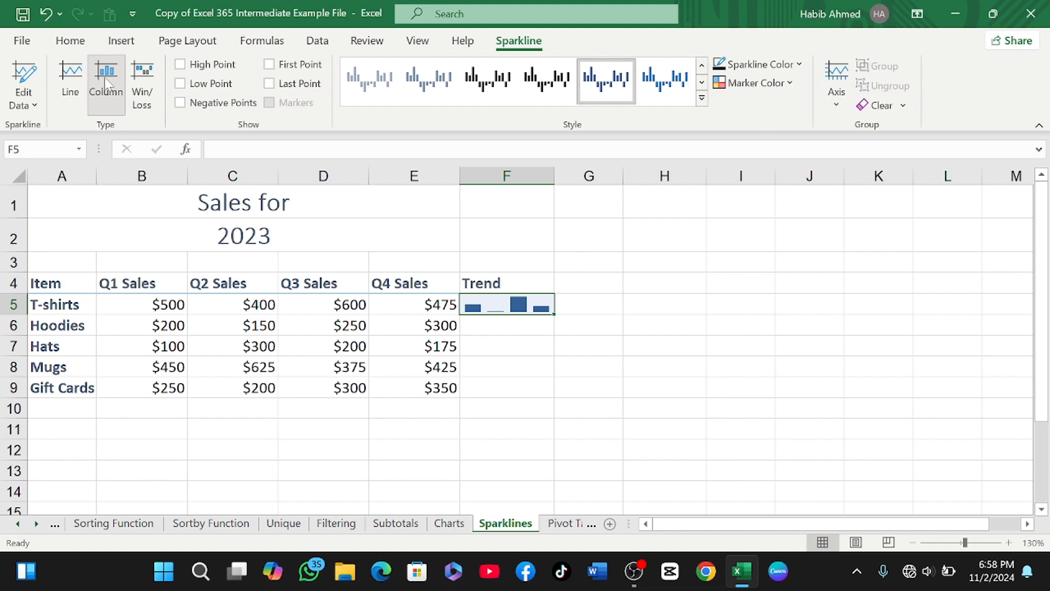
left_click(140, 81)
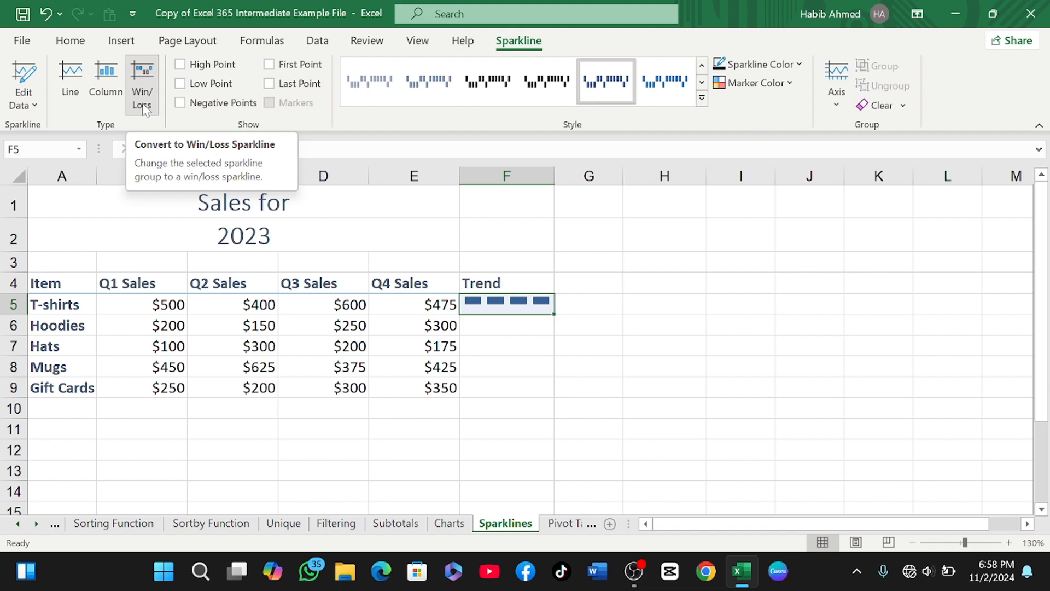
left_click(68, 75)
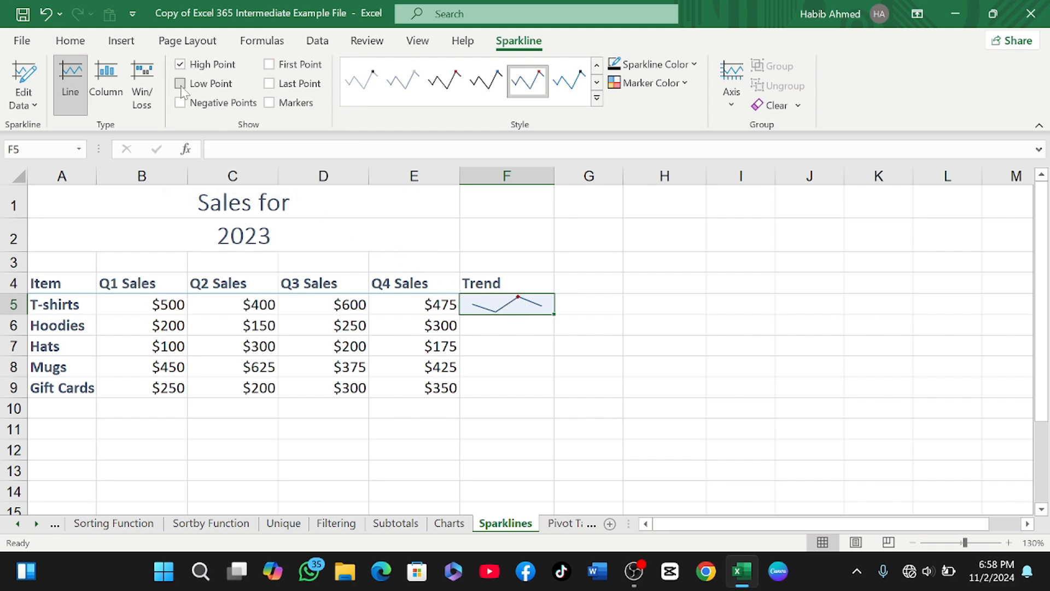
- Try the high, low, first and last point highlights on the T-shirts sparkline, leaving all of them switched off
left_click(179, 85)
left_click(179, 64)
left_click(180, 86)
left_click(271, 67)
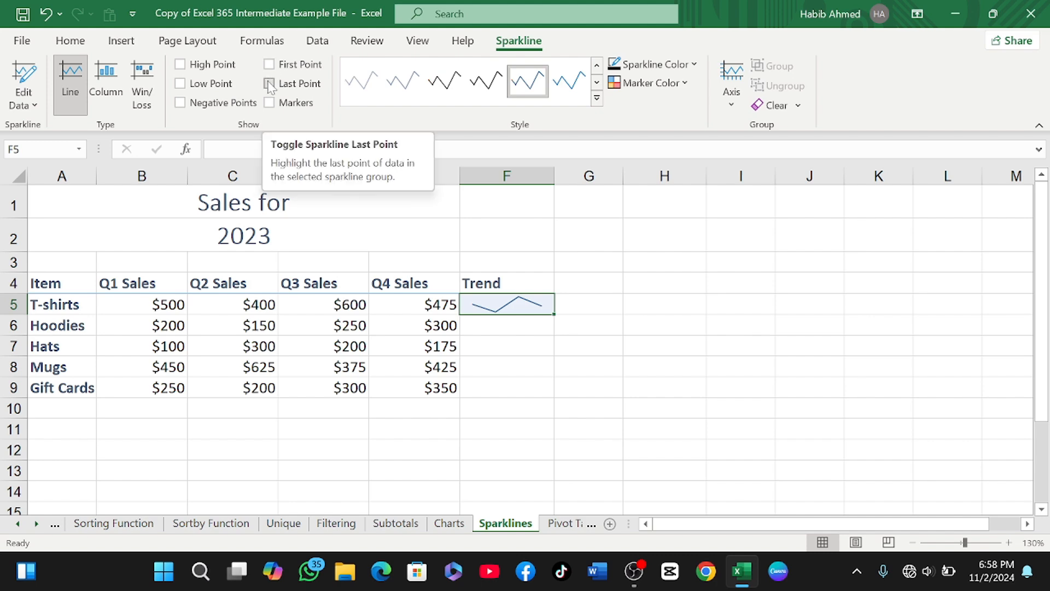
left_click(269, 84)
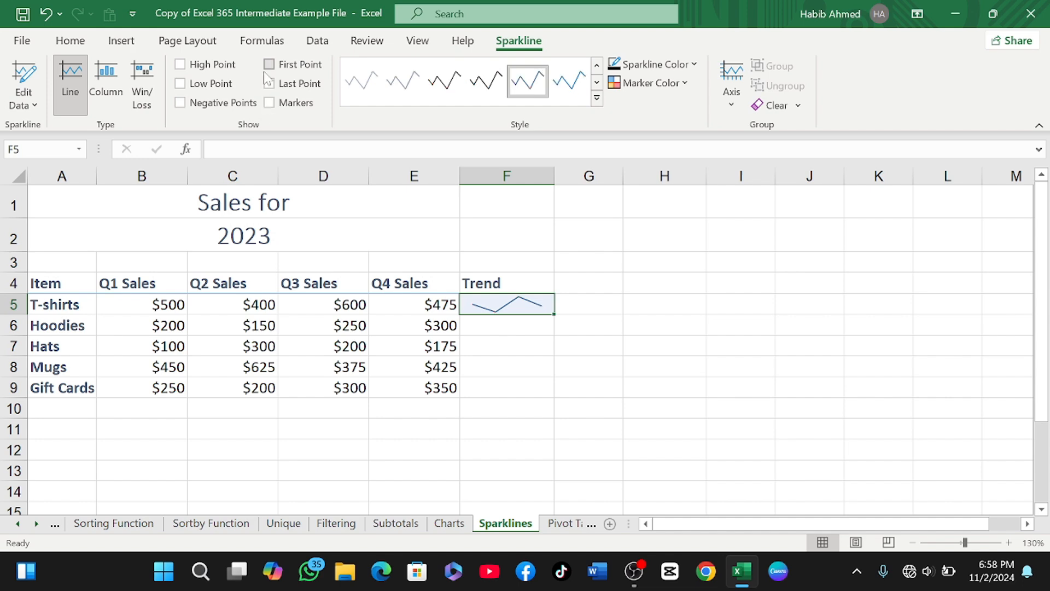
- Show markers on the T-shirts sparkline and apply the dark blue style with matching dark blue markers
left_click(597, 99)
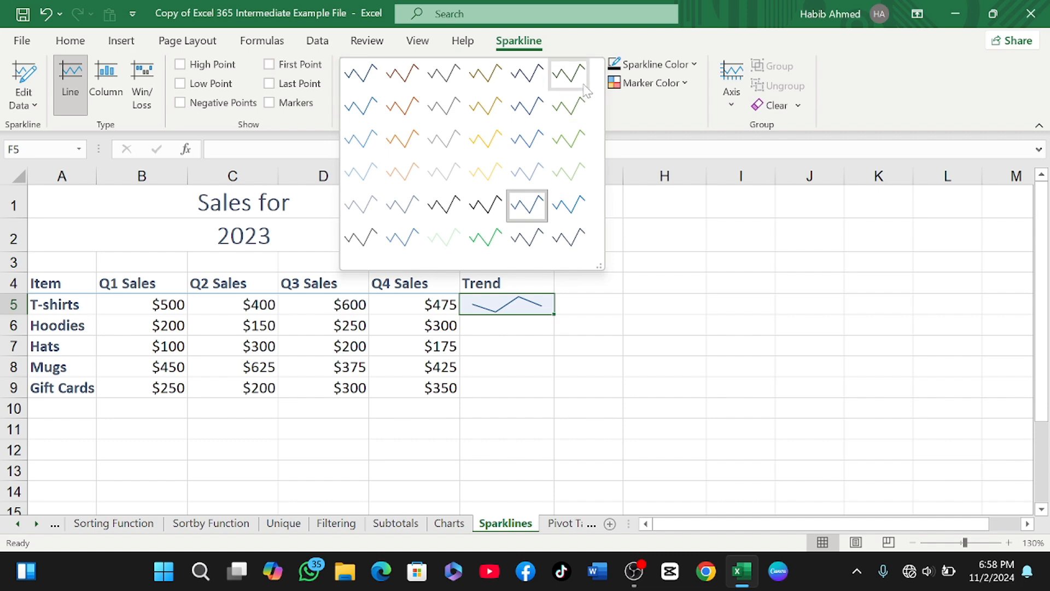
left_click(609, 113)
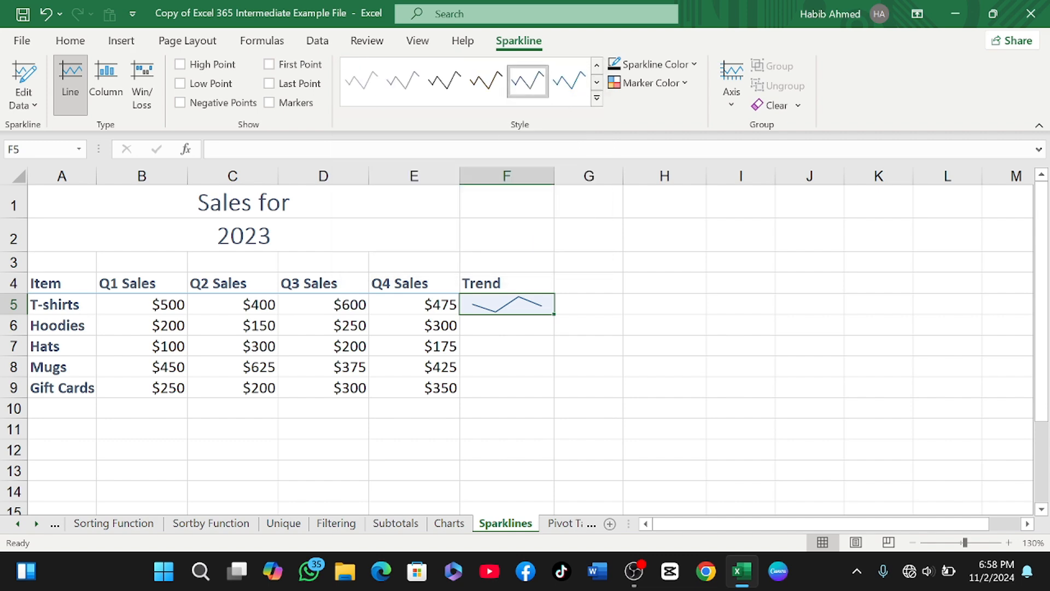
left_click(284, 104)
left_click(596, 98)
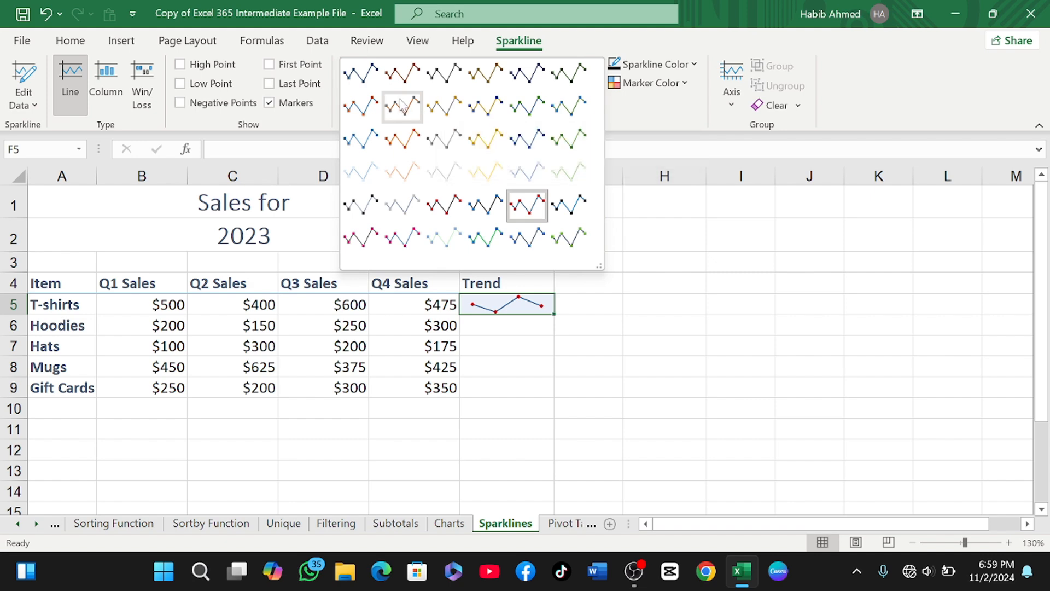
left_click(361, 74)
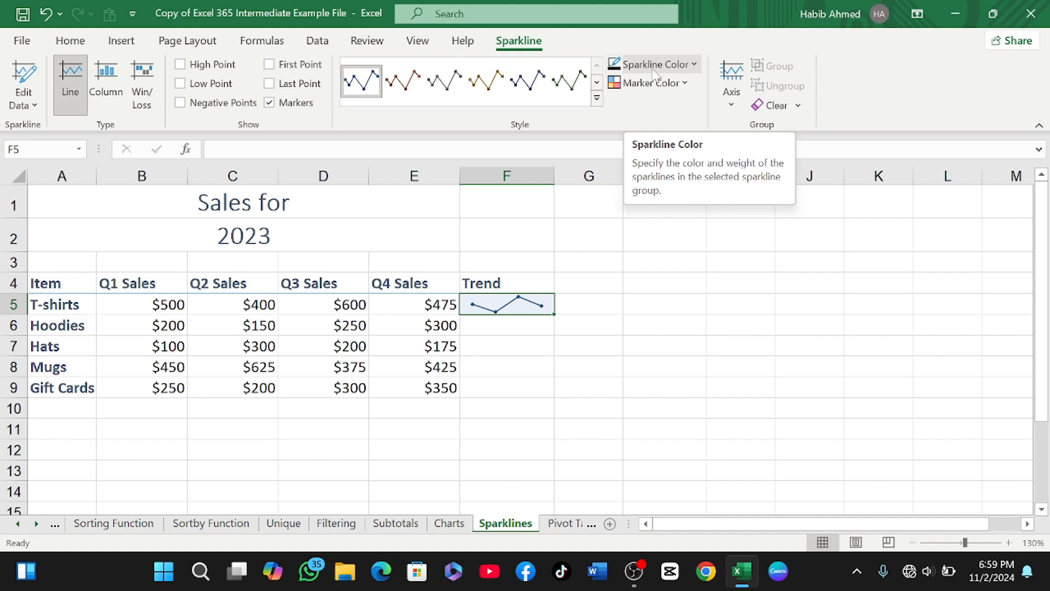
- Set the T-shirts sparkline's line color to dark gray and its high point marker to red
left_click(694, 64)
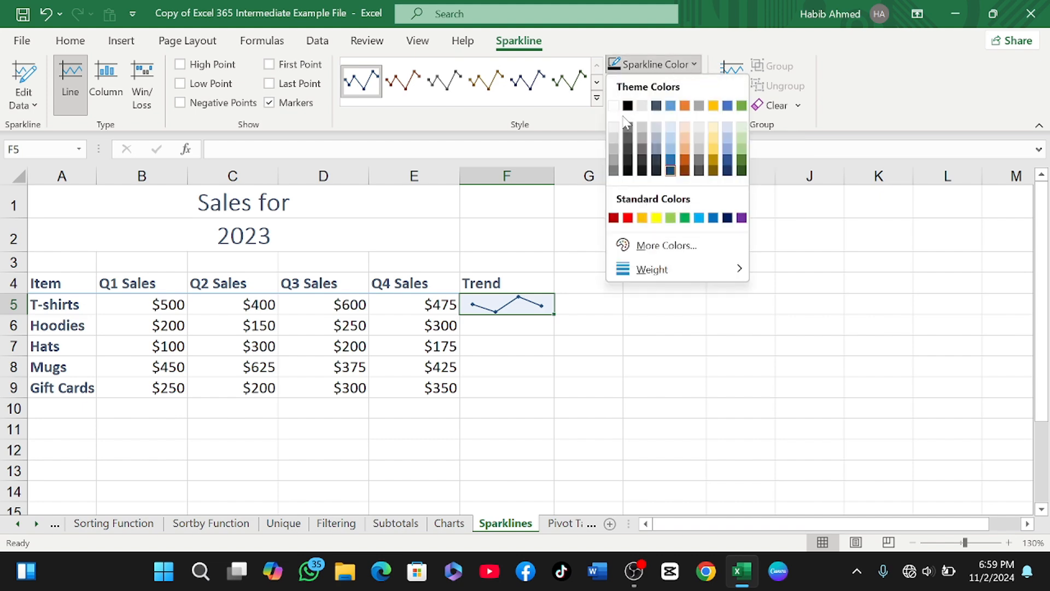
left_click(630, 152)
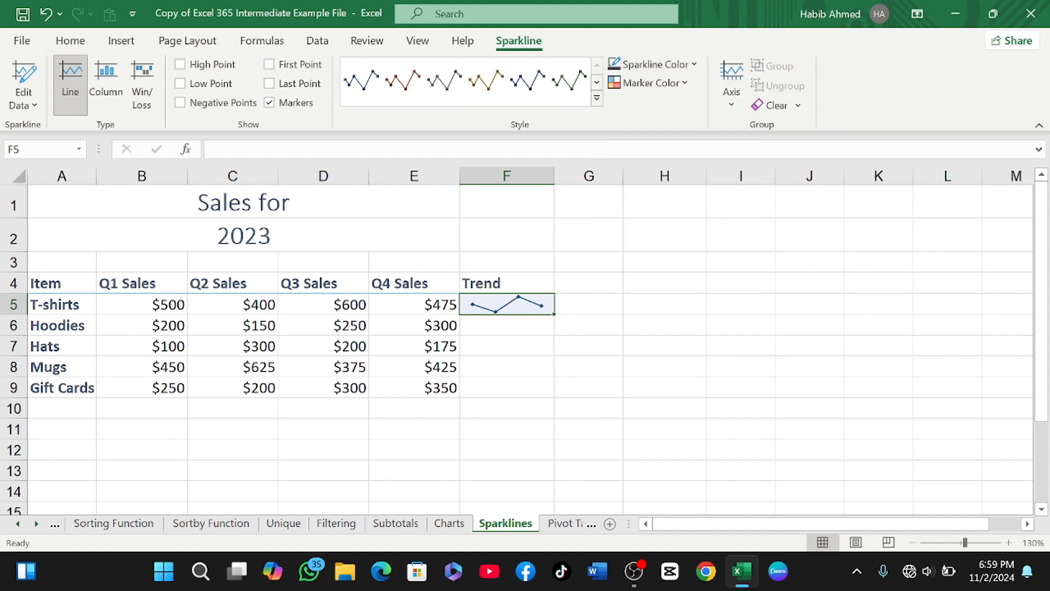
left_click(655, 89)
mouse_move(667, 103)
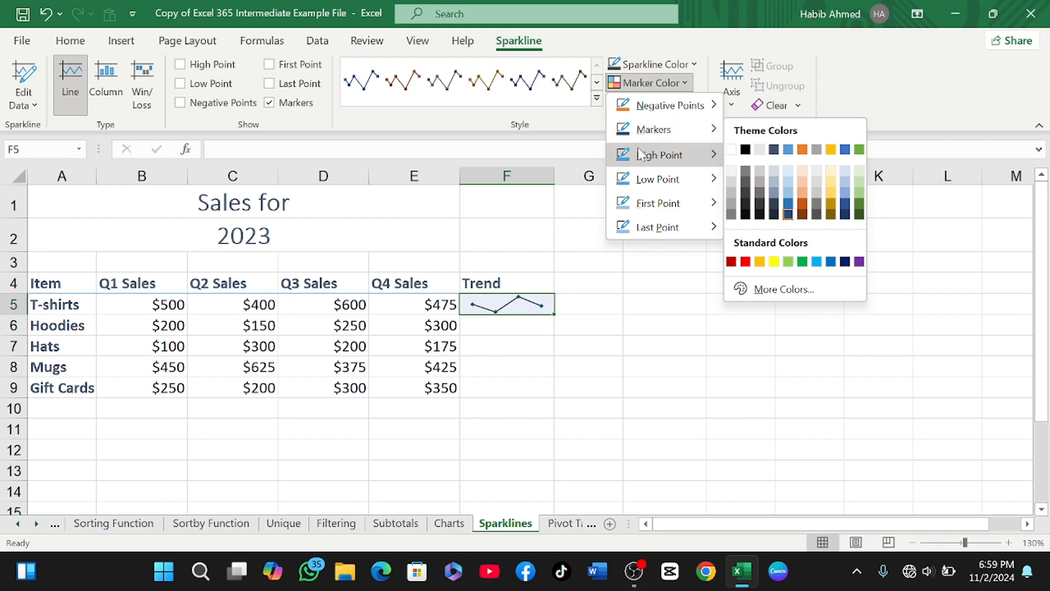
mouse_move(638, 157)
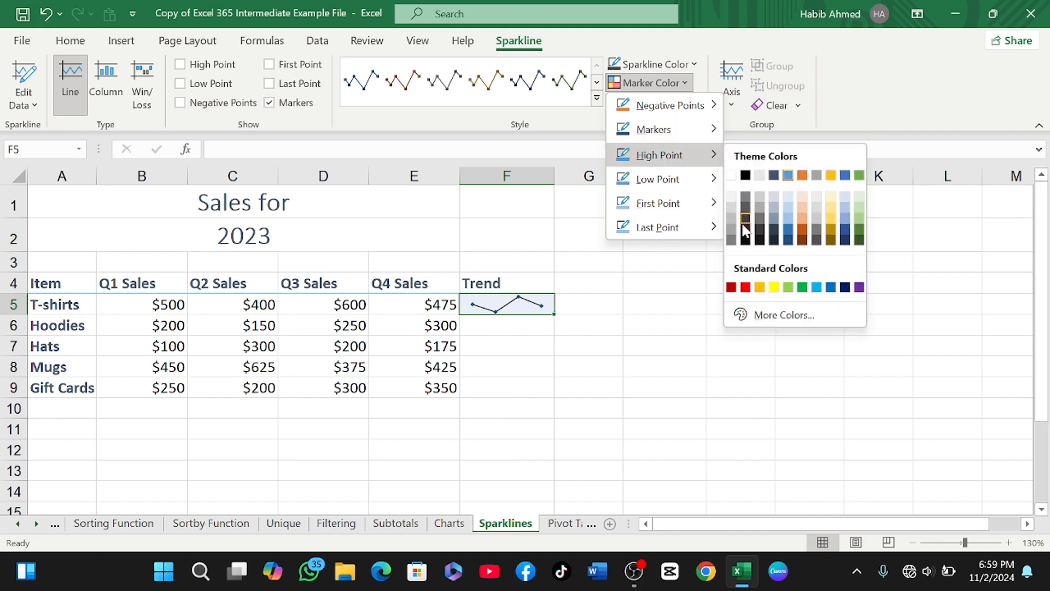
left_click(744, 288)
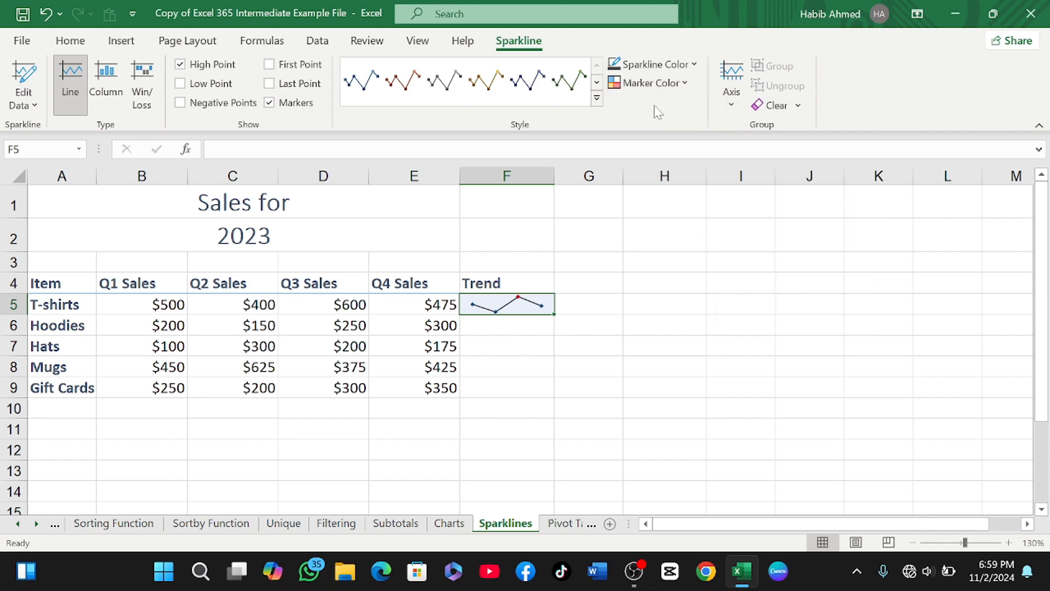
- Color the T-shirts sparkline's low point marker near-black and its first point marker green
left_click(666, 86)
mouse_move(658, 186)
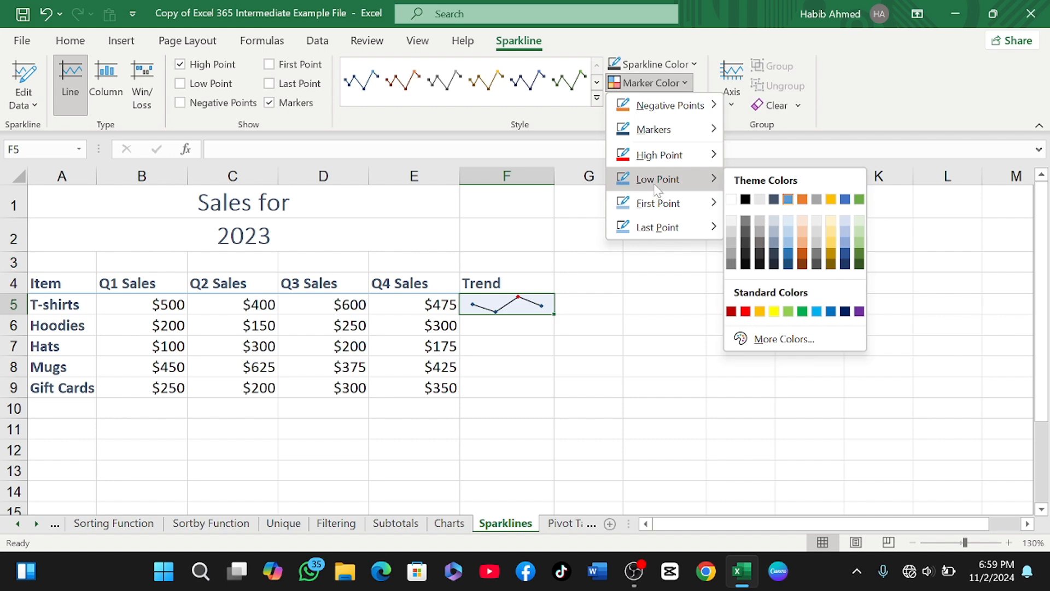
left_click(760, 265)
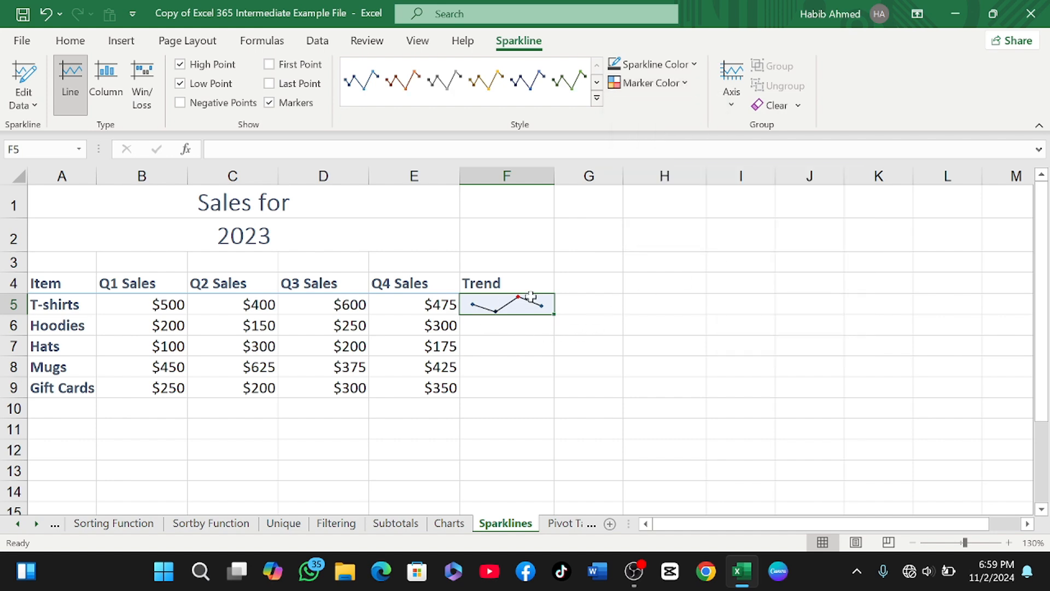
left_click(682, 84)
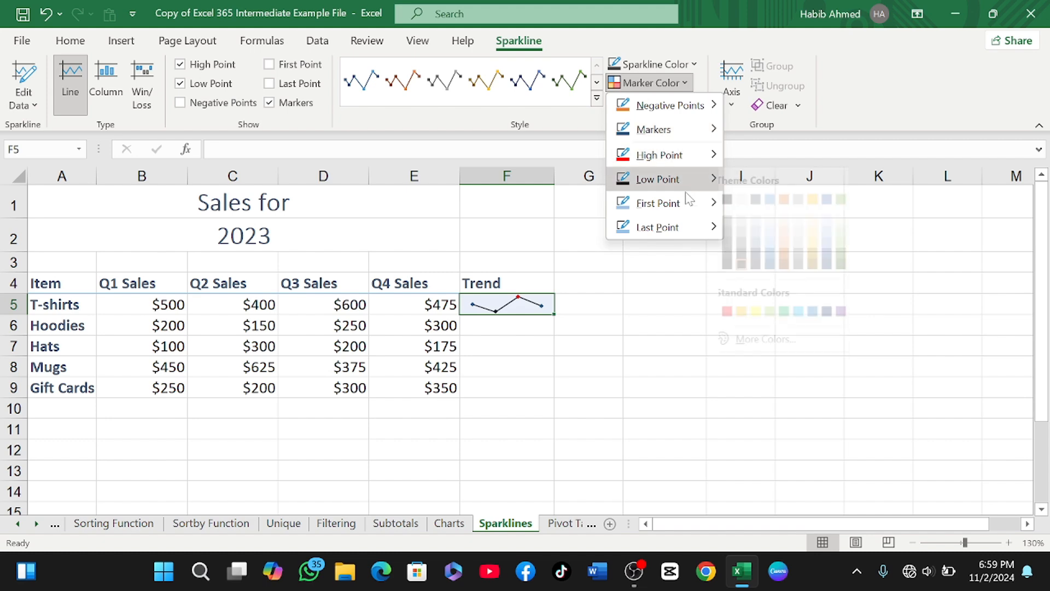
mouse_move(681, 205)
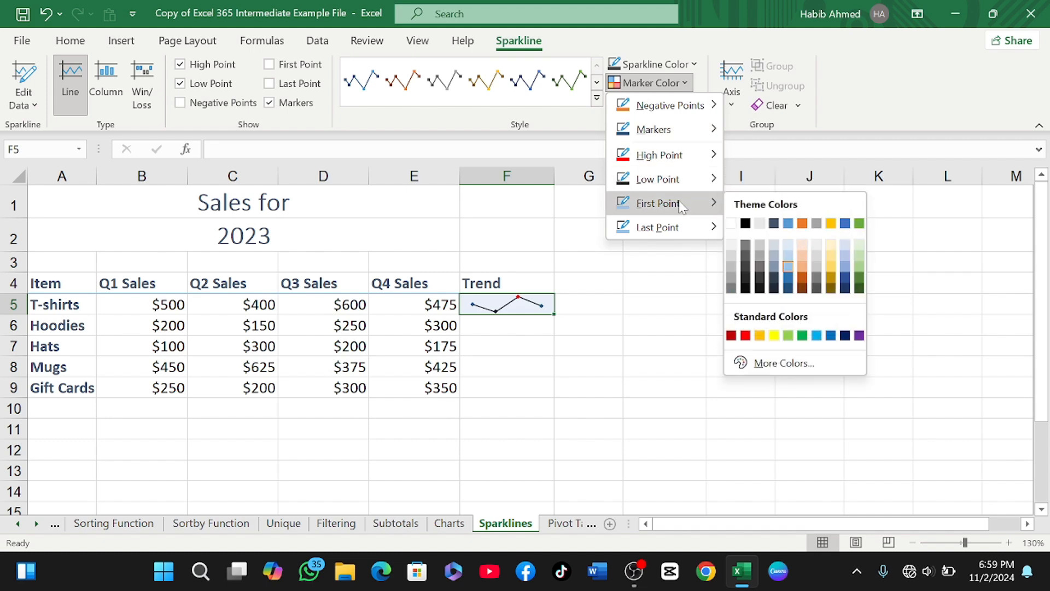
left_click(858, 224)
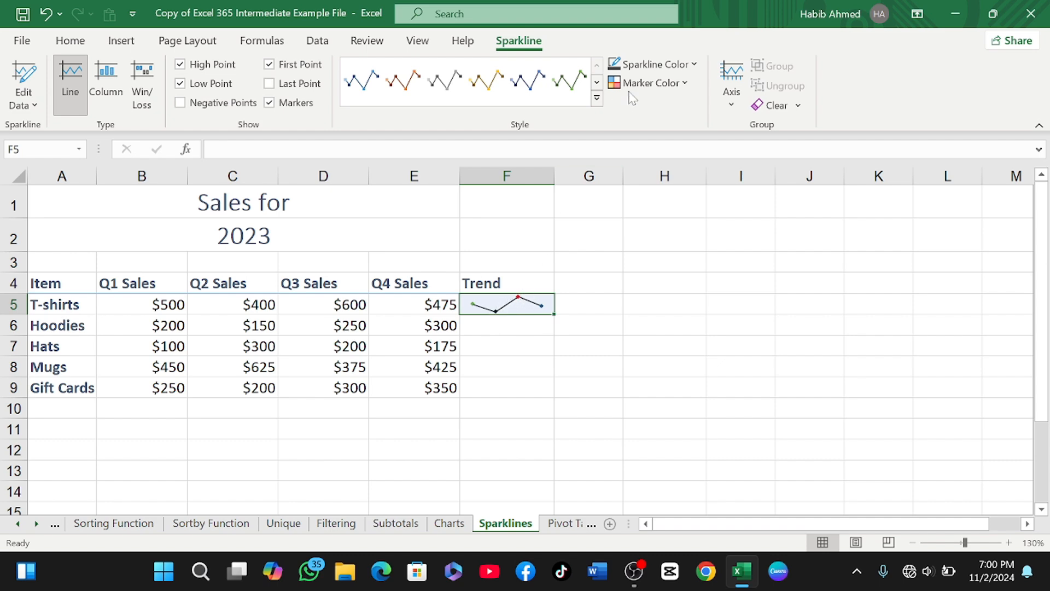
- Color the last point marker of the T-shirts sparkline purple
left_click(647, 83)
mouse_move(669, 164)
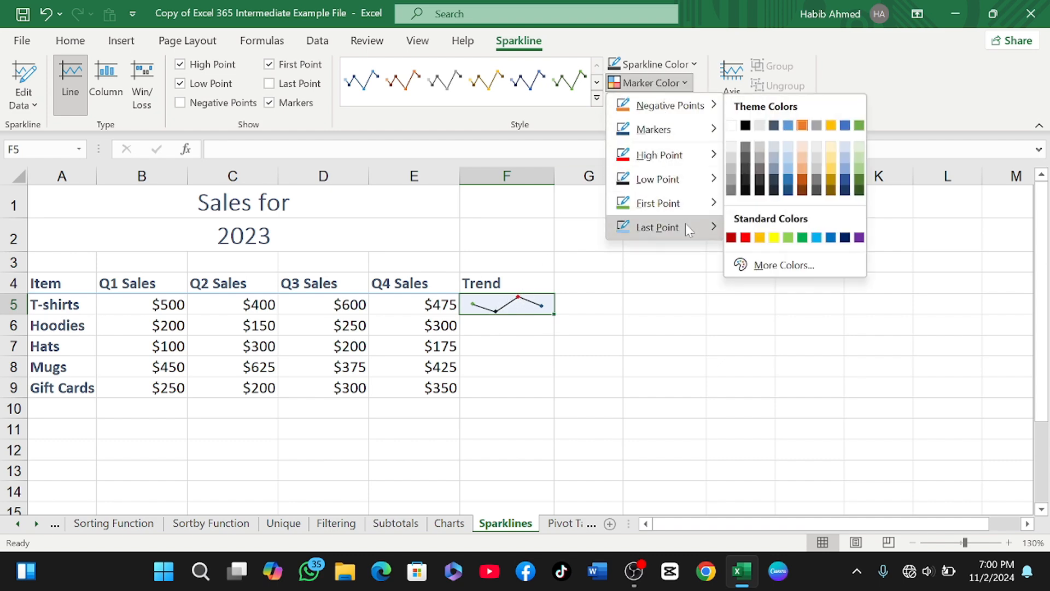
mouse_move(685, 223)
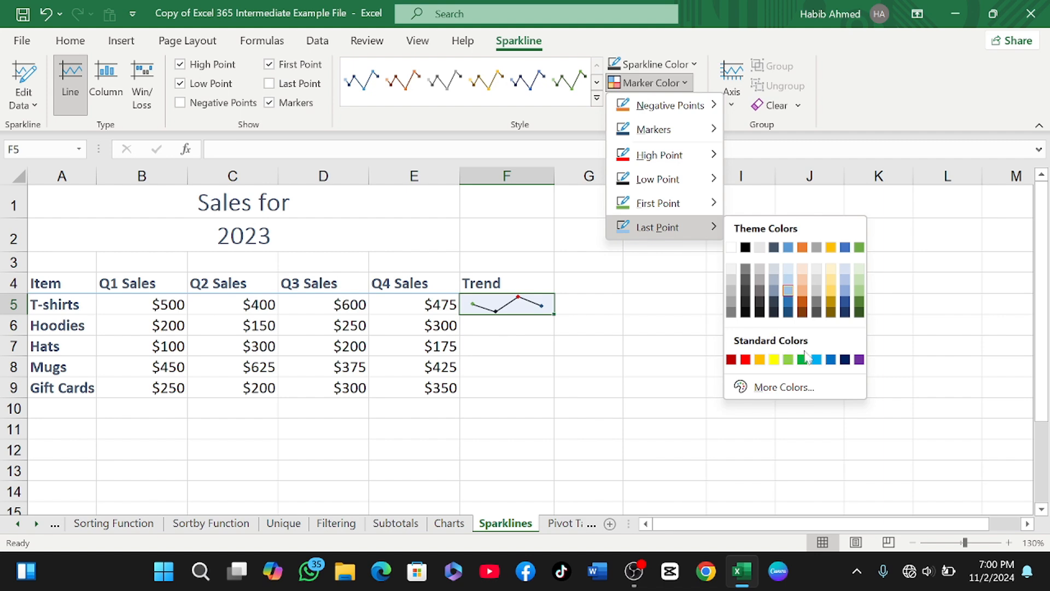
left_click(859, 359)
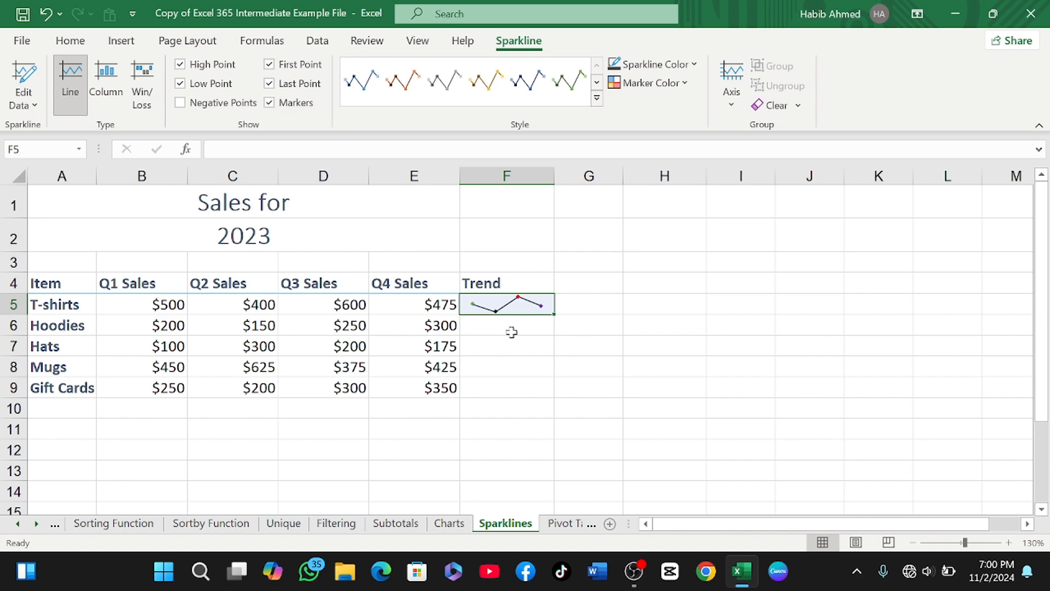
- Fill the T-shirts sparkline from F5 down through F9 so every item row has its own trend line
left_click_drag(511, 332, 508, 317)
left_click(515, 295)
left_click_drag(552, 314, 548, 388)
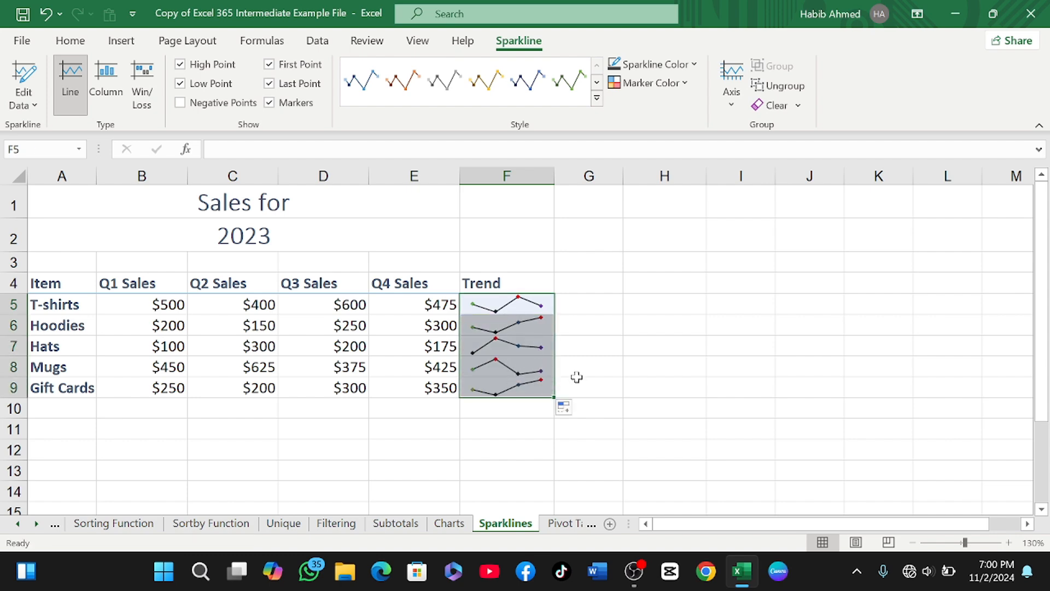
left_click(578, 378)
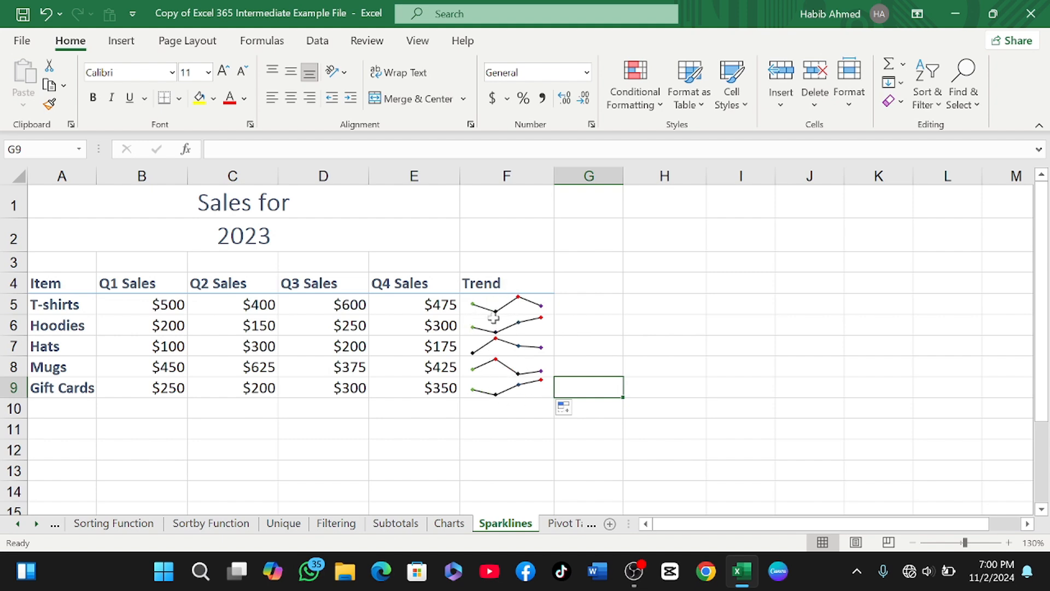
left_click(506, 304)
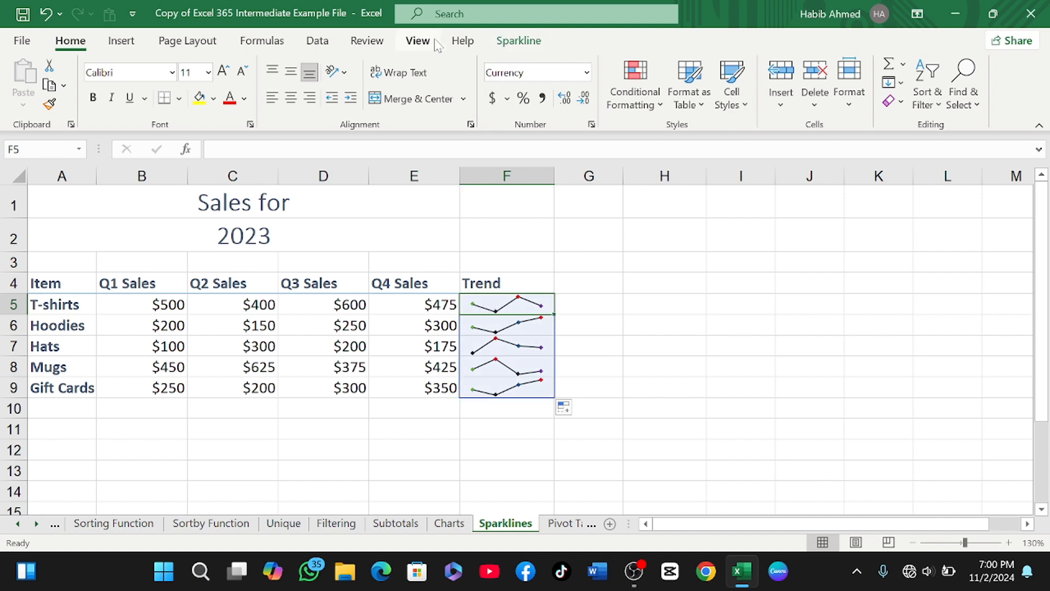
left_click(508, 49)
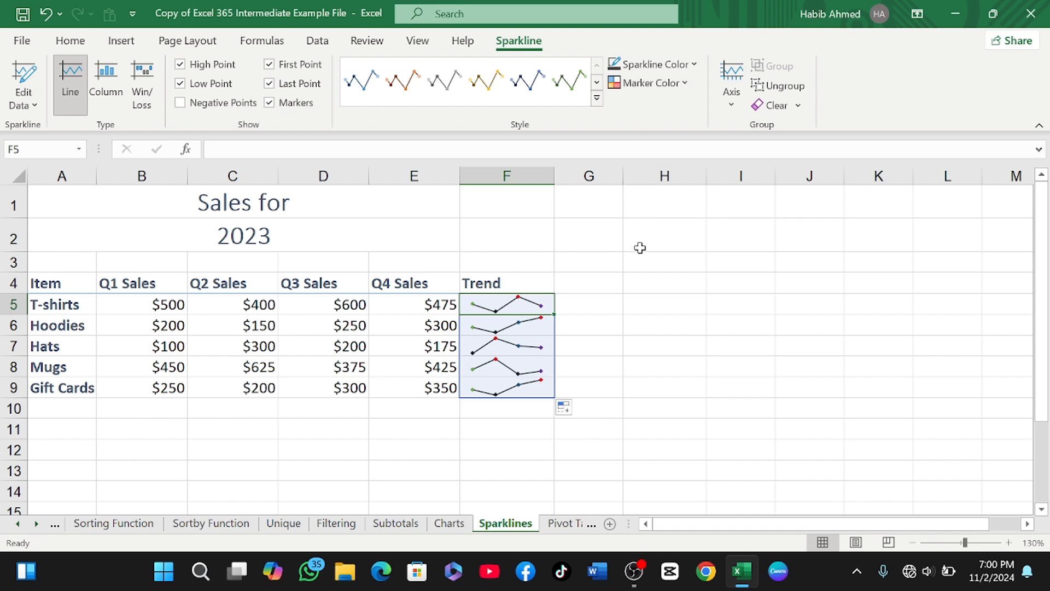
left_click(600, 341)
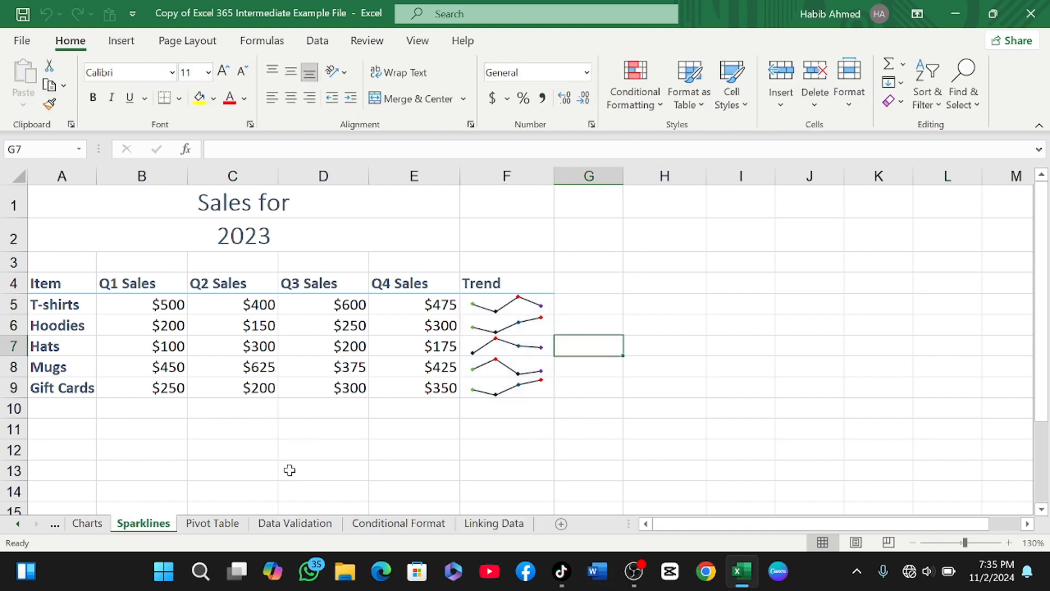
- Examine the Sales Data for 2022/2023 on the Pivot Table sheet, looking through its columns and monthly records
left_click(222, 524)
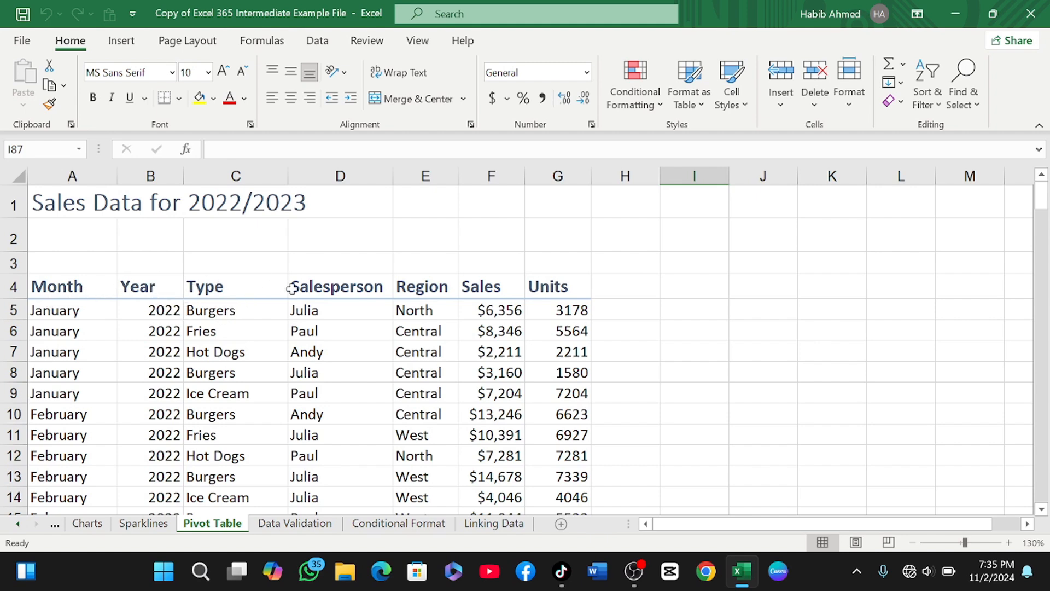
scroll(314, 295, "down", 1)
scroll(343, 259, "up", 1)
scroll(383, 313, "down", 8)
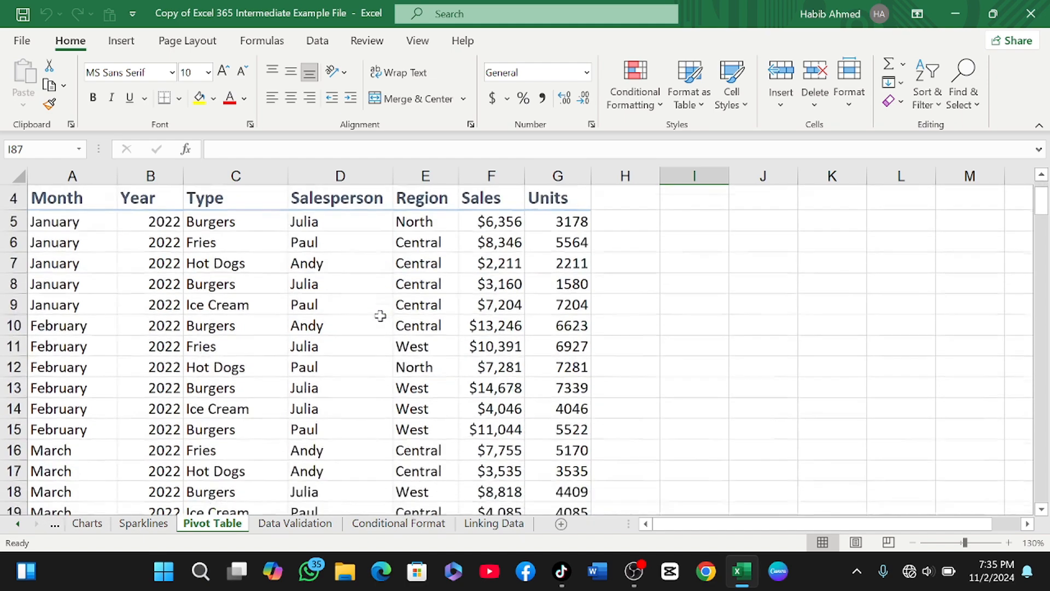
scroll(344, 313, "down", 14)
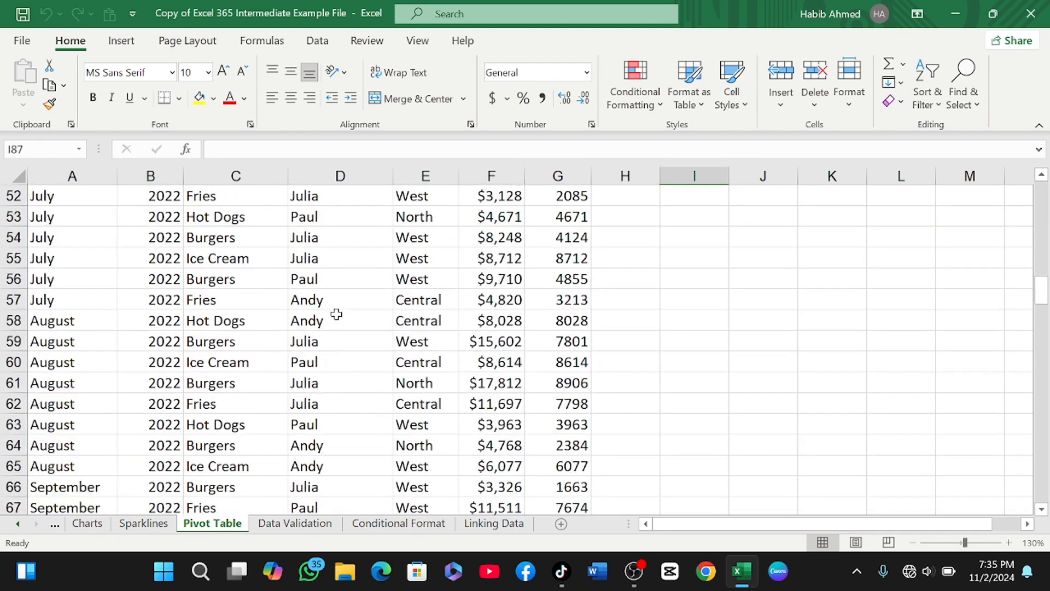
scroll(333, 311, "down", 7)
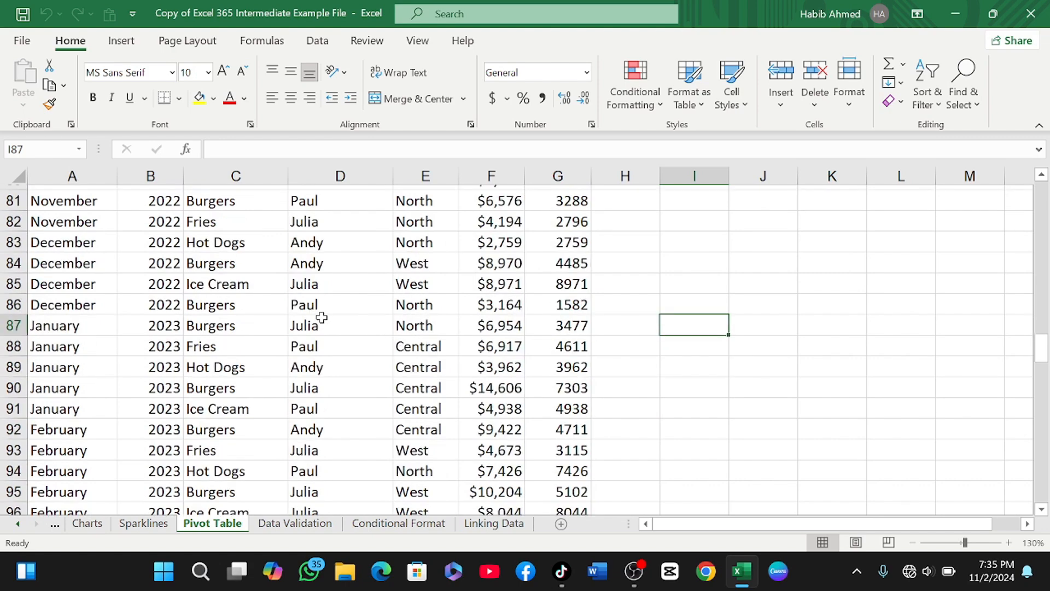
scroll(312, 313, "up", 3)
scroll(290, 306, "up", 14)
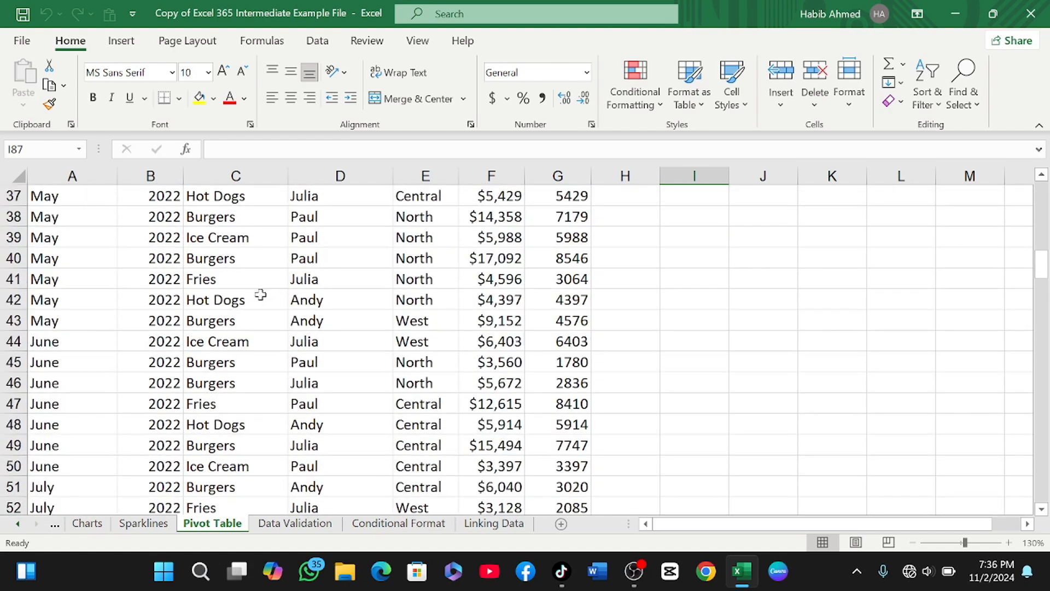
scroll(258, 292, "up", 9)
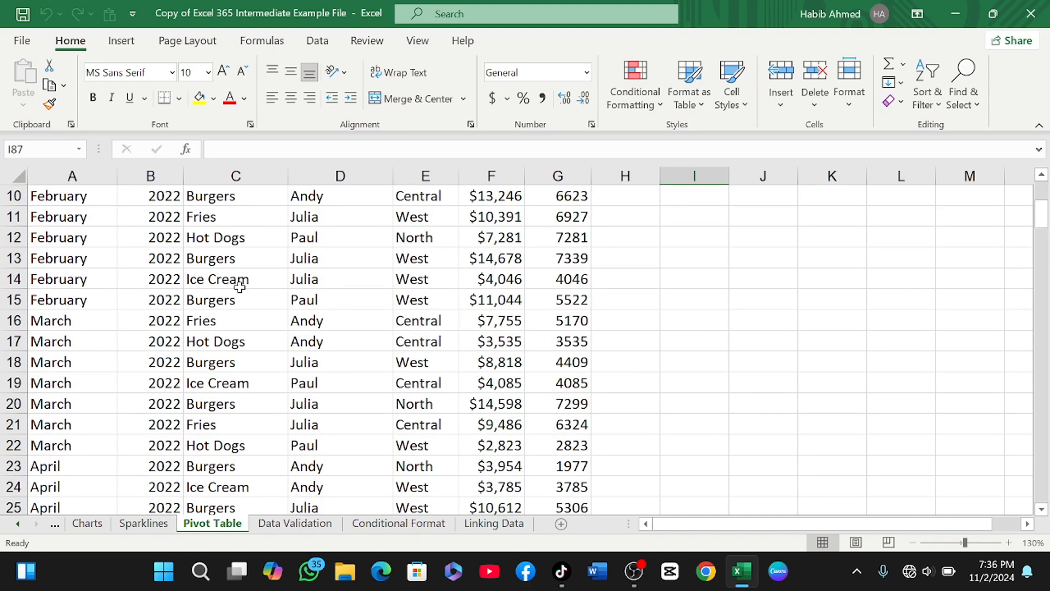
scroll(240, 286, "up", 3)
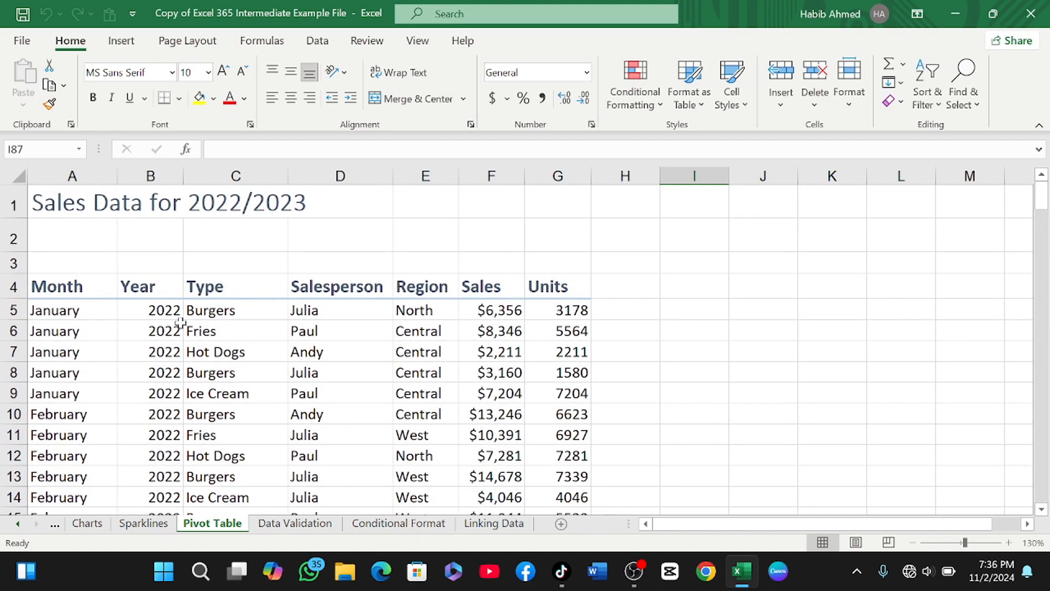
scroll(164, 375, "down", 3)
scroll(173, 371, "up", 2)
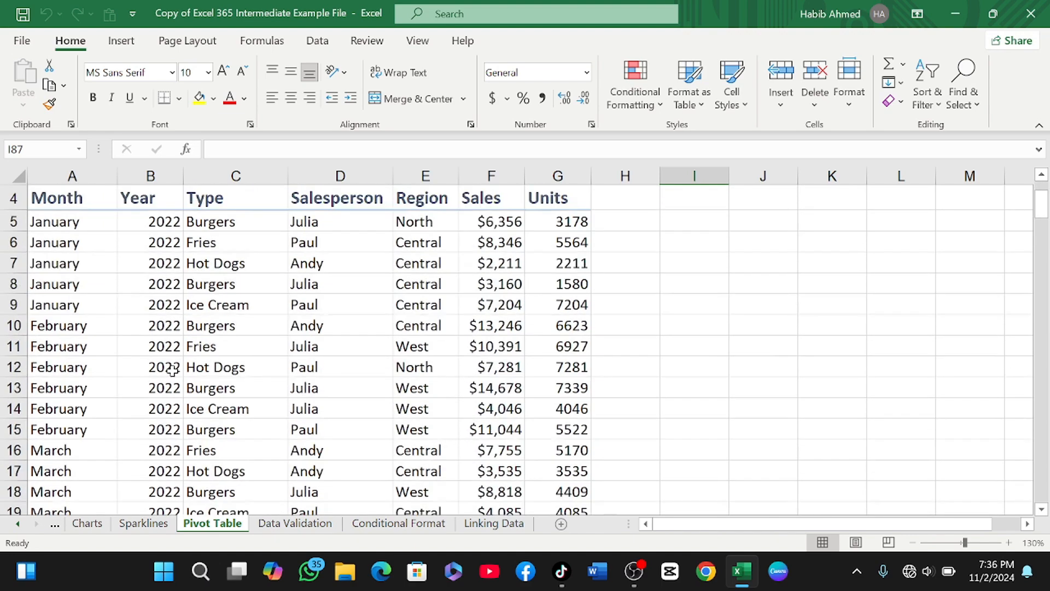
- Insert a PivotTable on a new worksheet from the whole sales data table, range A4:G168 of the Pivot Table sheet
scroll(173, 370, "up", 1)
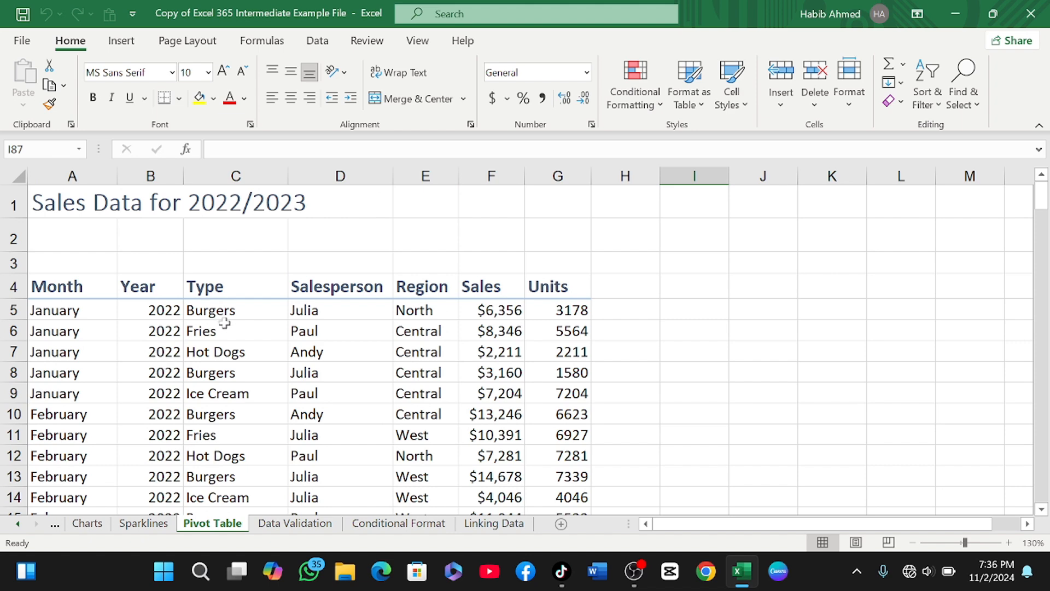
scroll(227, 328, "down", 2)
scroll(230, 329, "up", 2)
scroll(227, 327, "down", 1)
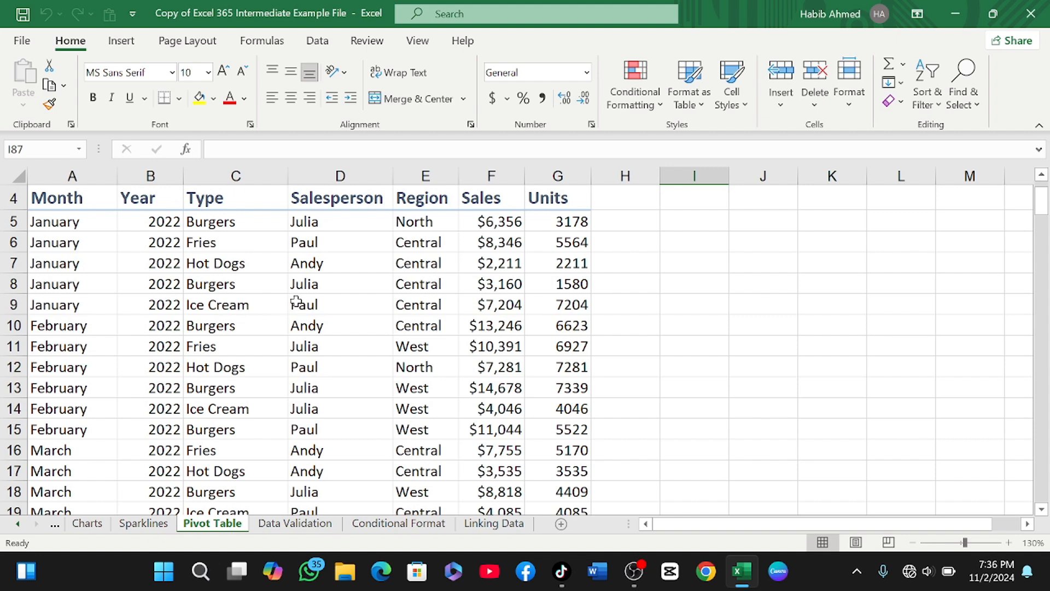
scroll(290, 302, "up", 1)
scroll(282, 302, "down", 1)
left_click(259, 348)
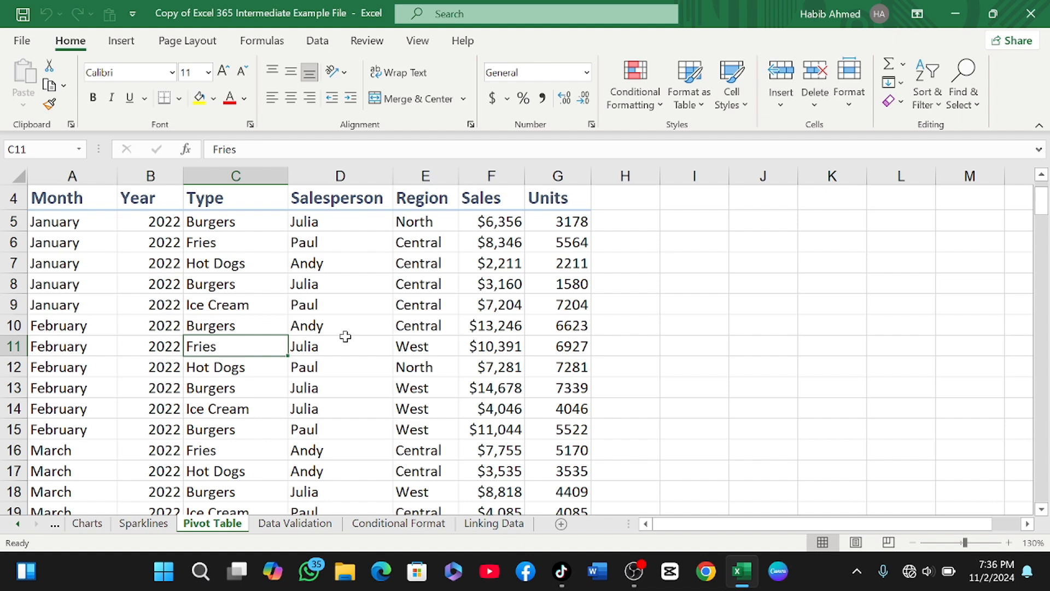
key("ctrl+a")
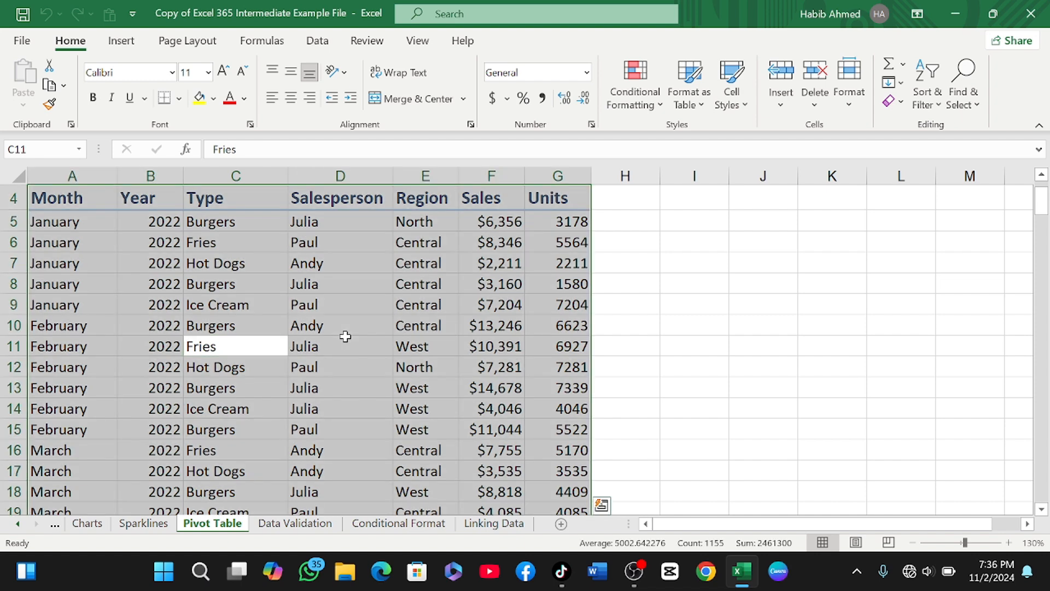
left_click(117, 44)
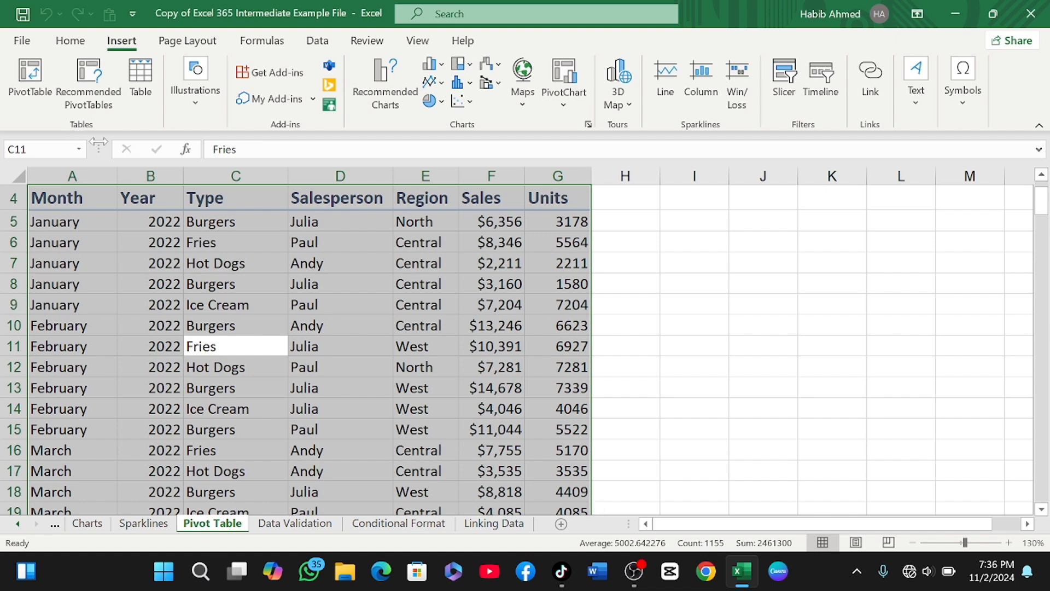
left_click(31, 82)
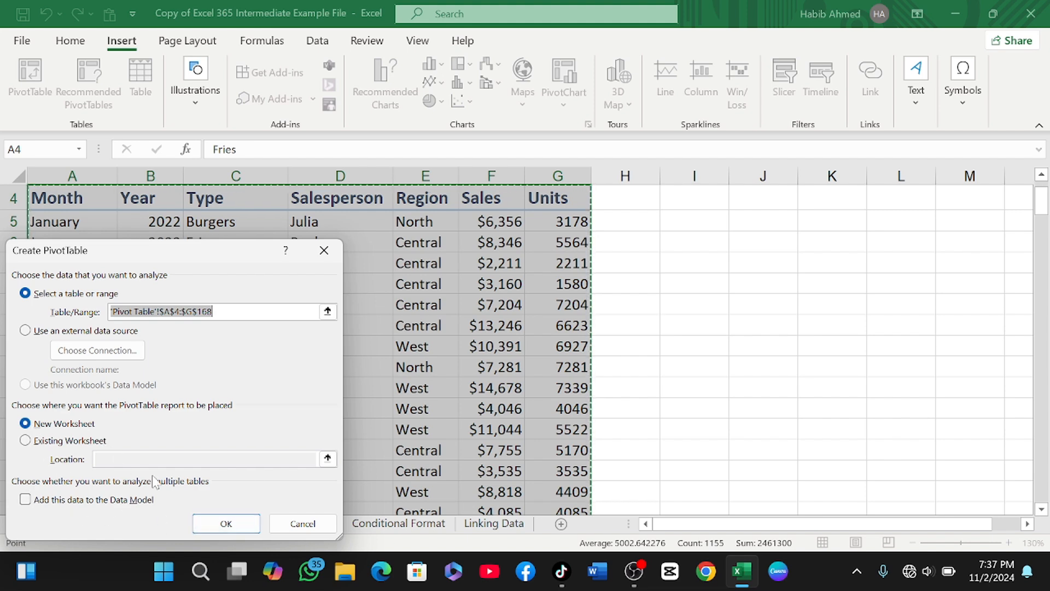
left_click(227, 522)
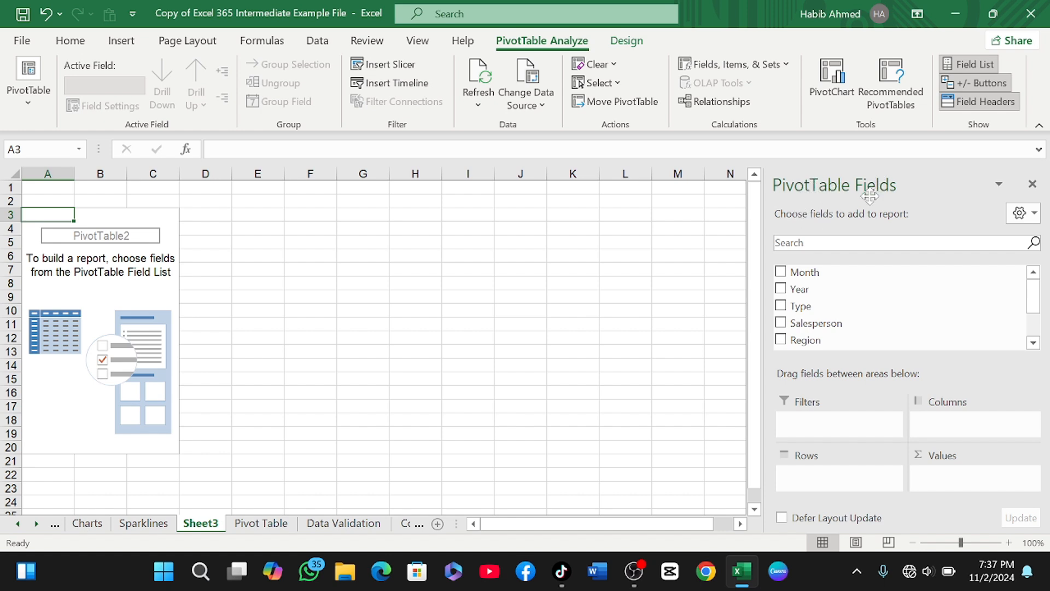
- Compare the PivotTable field list with the source columns on the Pivot Table sheet and return to Sheet3
scroll(799, 279, "down", 2)
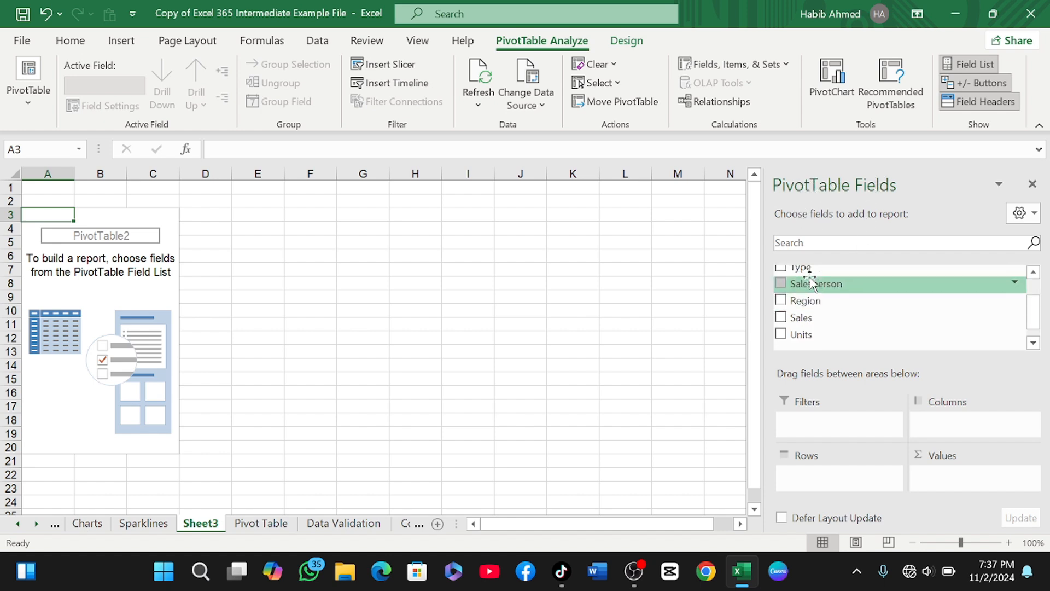
scroll(799, 279, "up", 2)
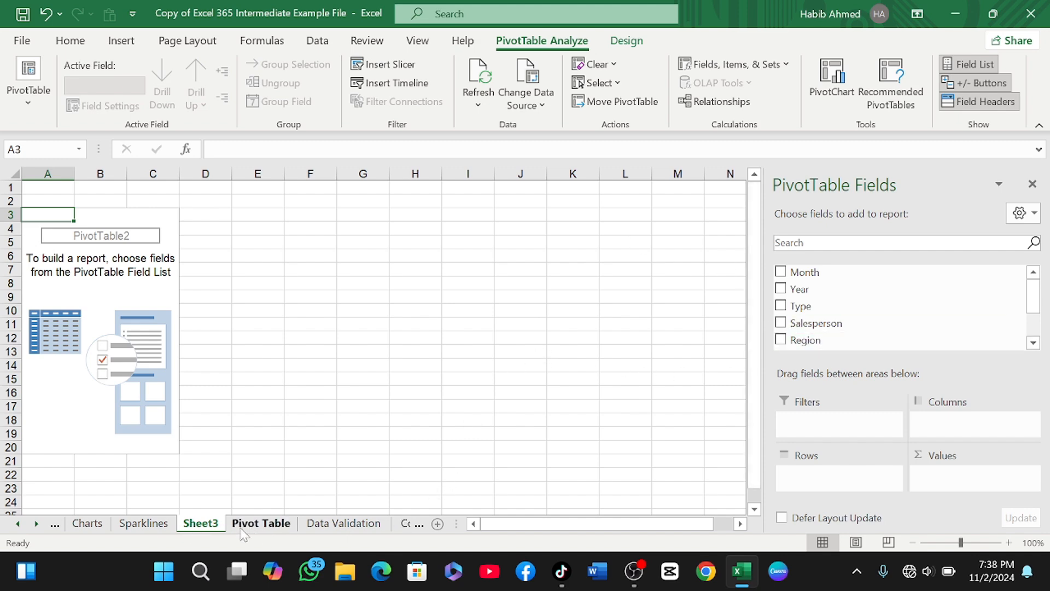
left_click(264, 526)
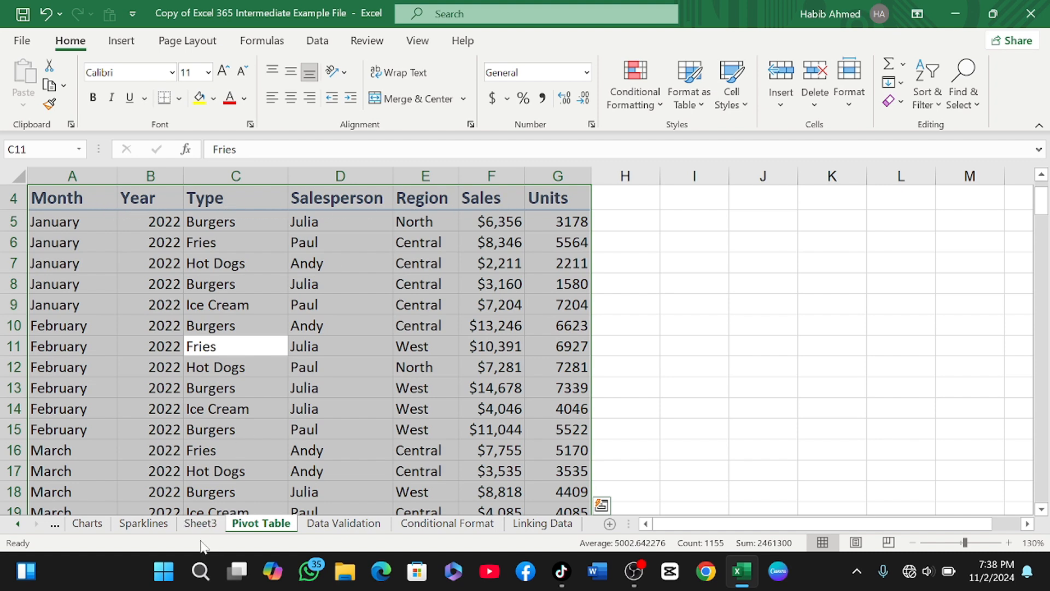
left_click(210, 522)
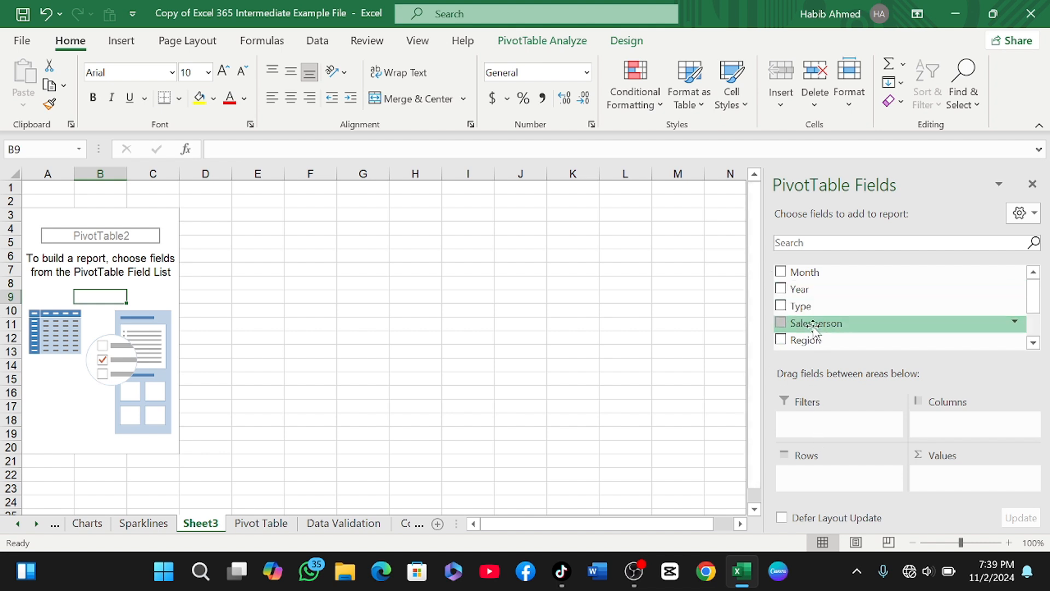
- Try the Salesperson field in the PivotTable's columns, rows and values areas in turn
left_click_drag(815, 328, 967, 435)
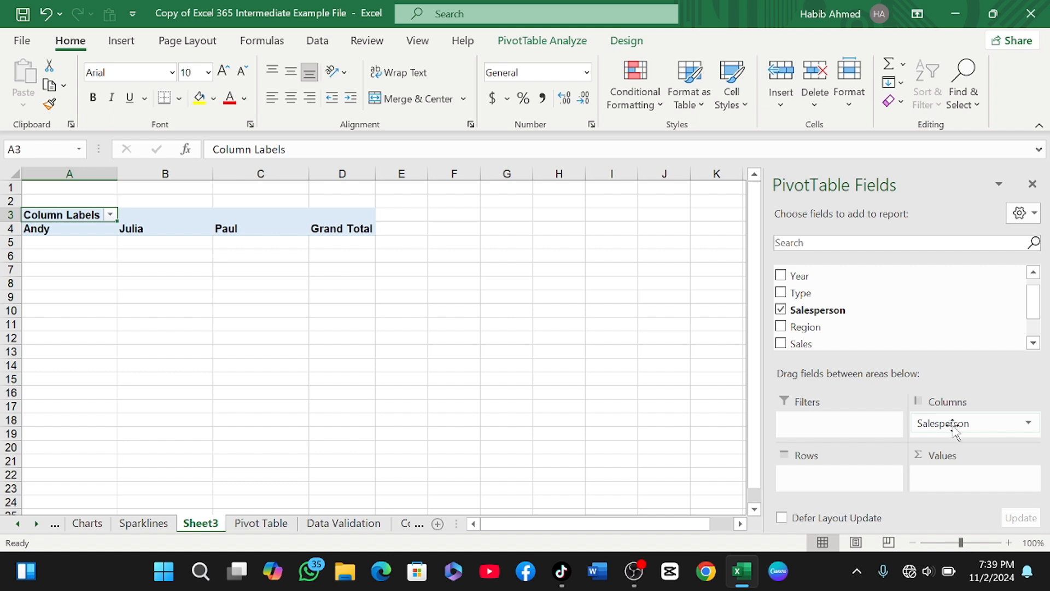
left_click_drag(953, 428, 807, 480)
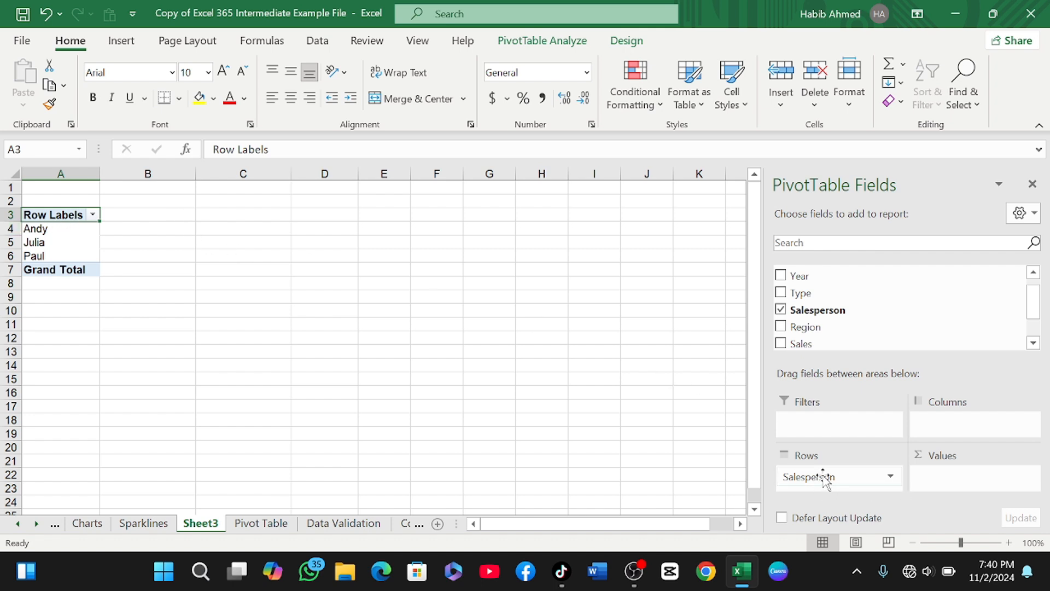
left_click_drag(823, 482, 957, 495)
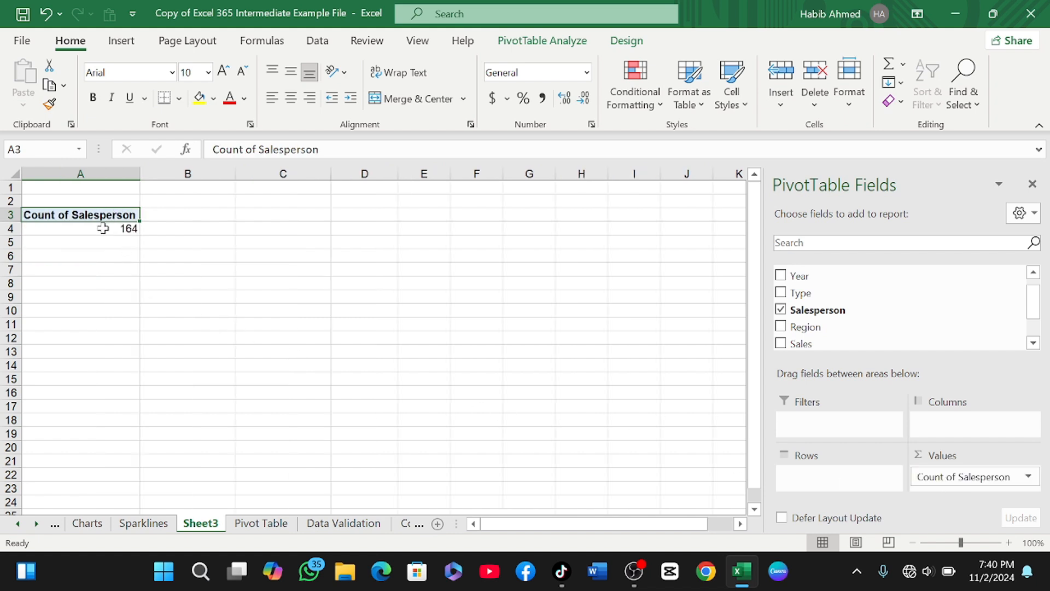
- Check the Salesperson count against the records on the Pivot Table sheet and return to Sheet3
mouse_move(130, 233)
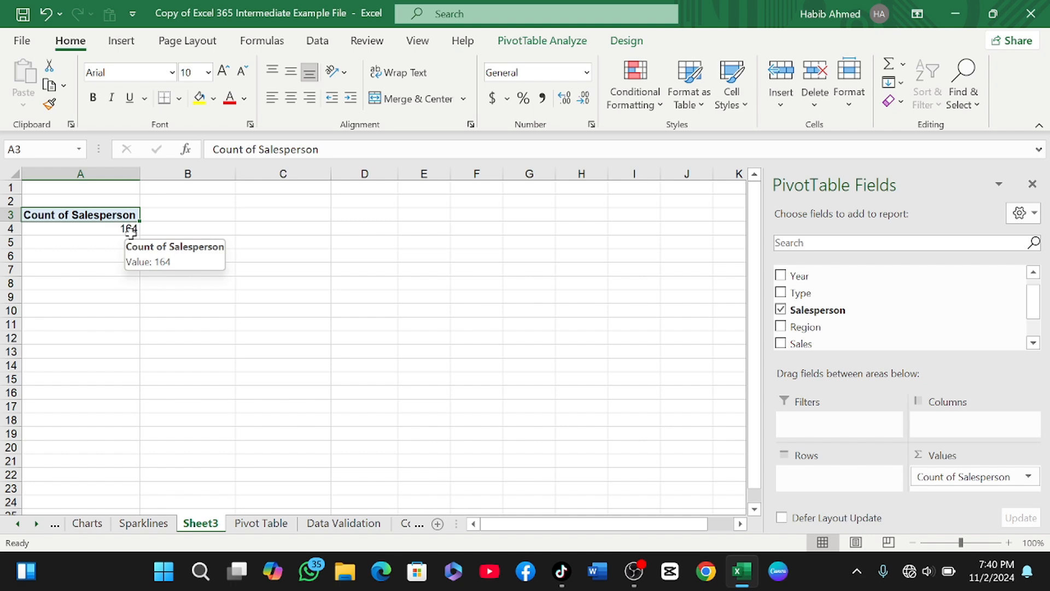
left_click(259, 528)
scroll(254, 414, "down", 15)
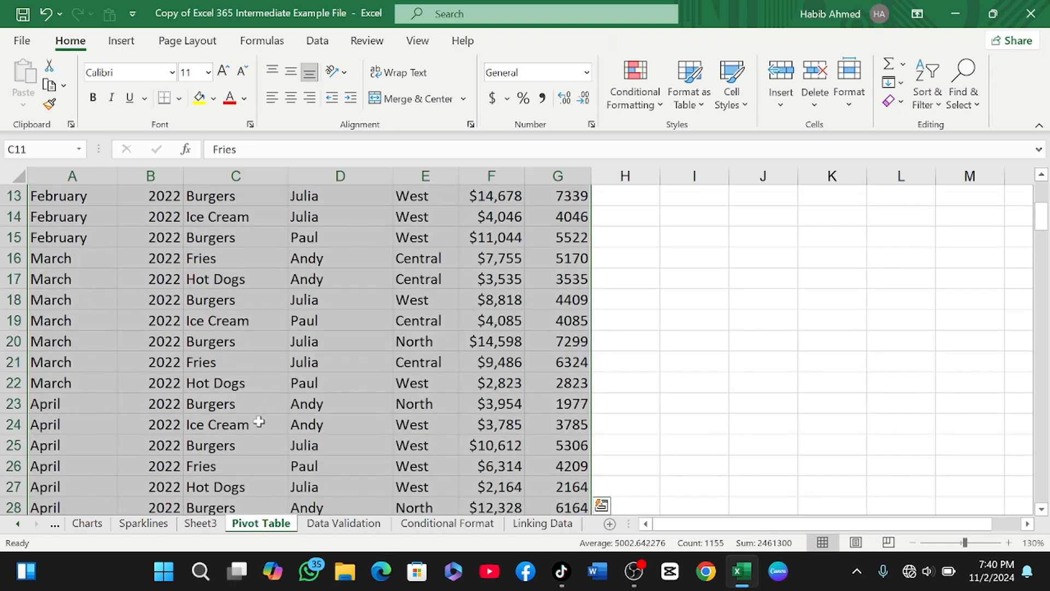
scroll(258, 423, "down", 12)
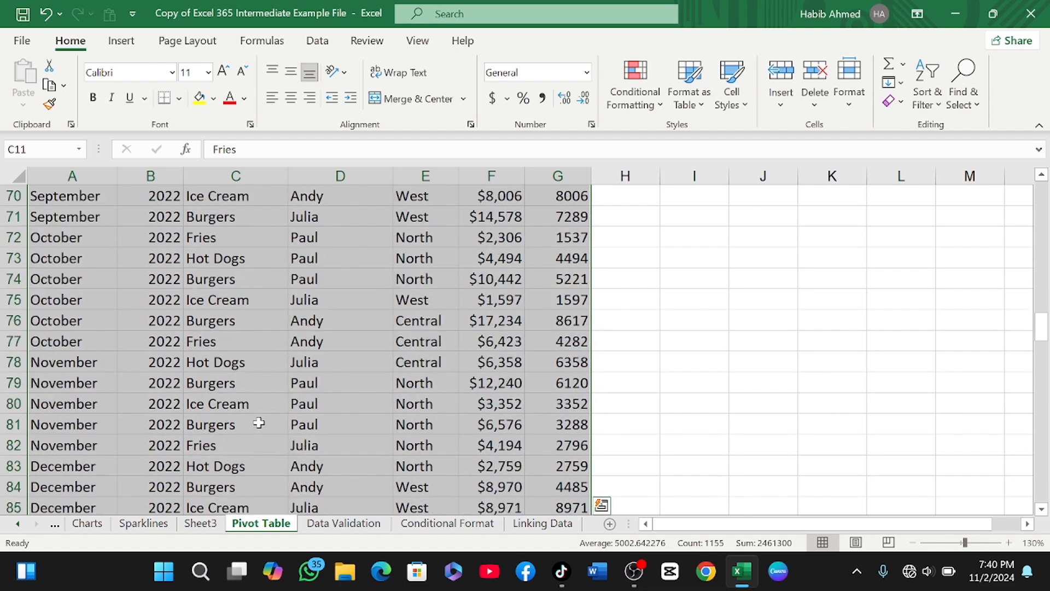
scroll(251, 416, "up", 11)
scroll(249, 417, "up", 10)
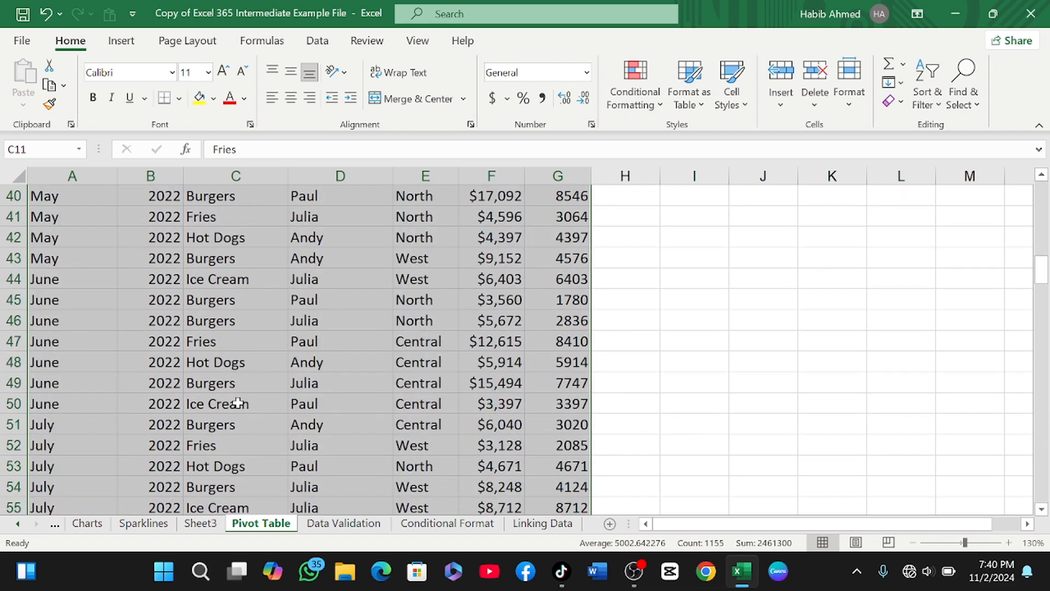
scroll(206, 294, "up", 5)
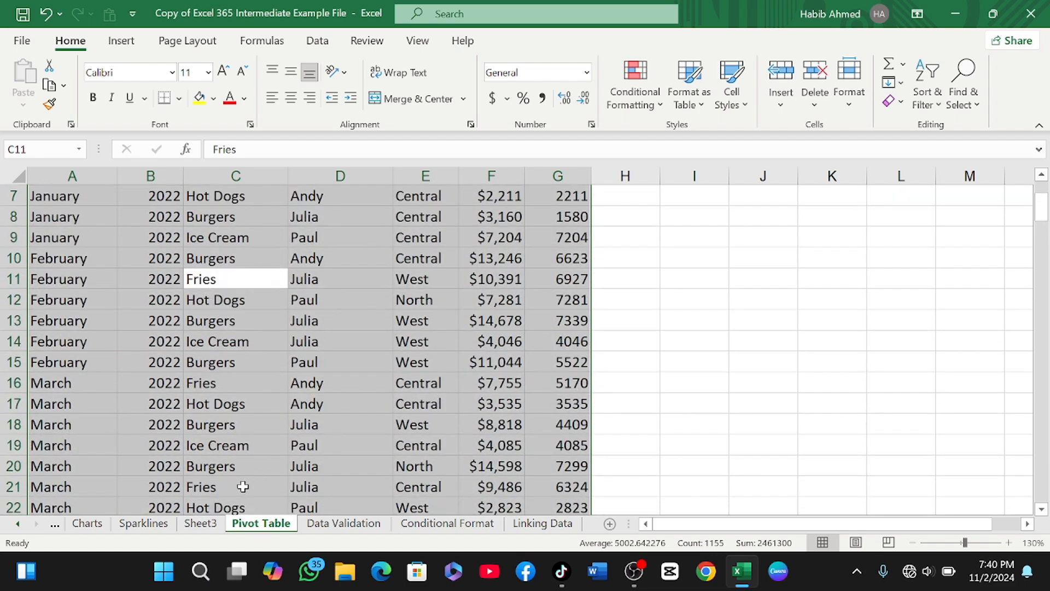
left_click(200, 523)
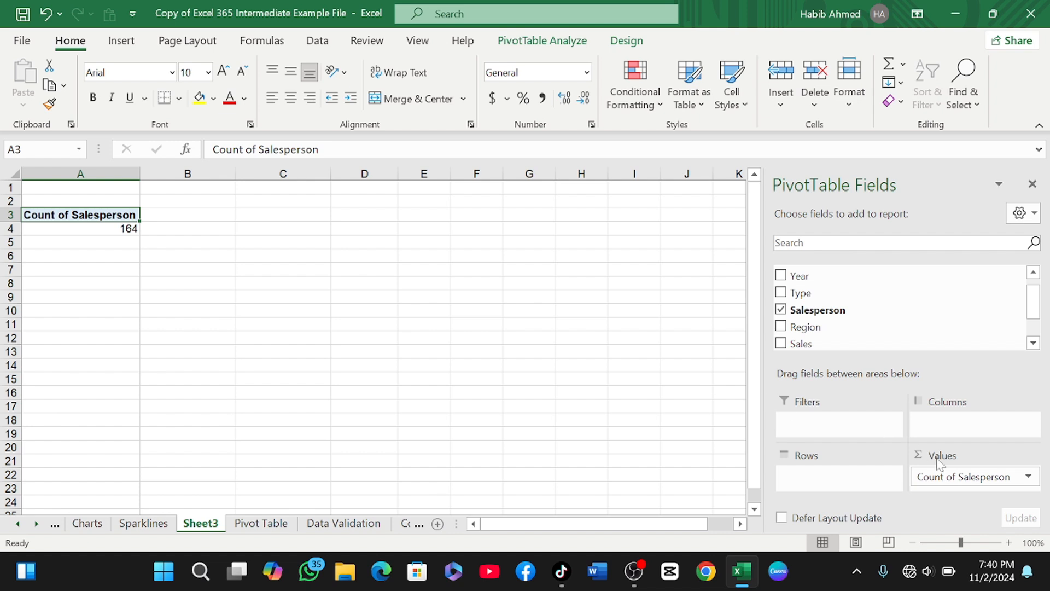
- Move the Salesperson field from the values to the report filter and filter by the first listed salesperson
left_click_drag(949, 477, 827, 426)
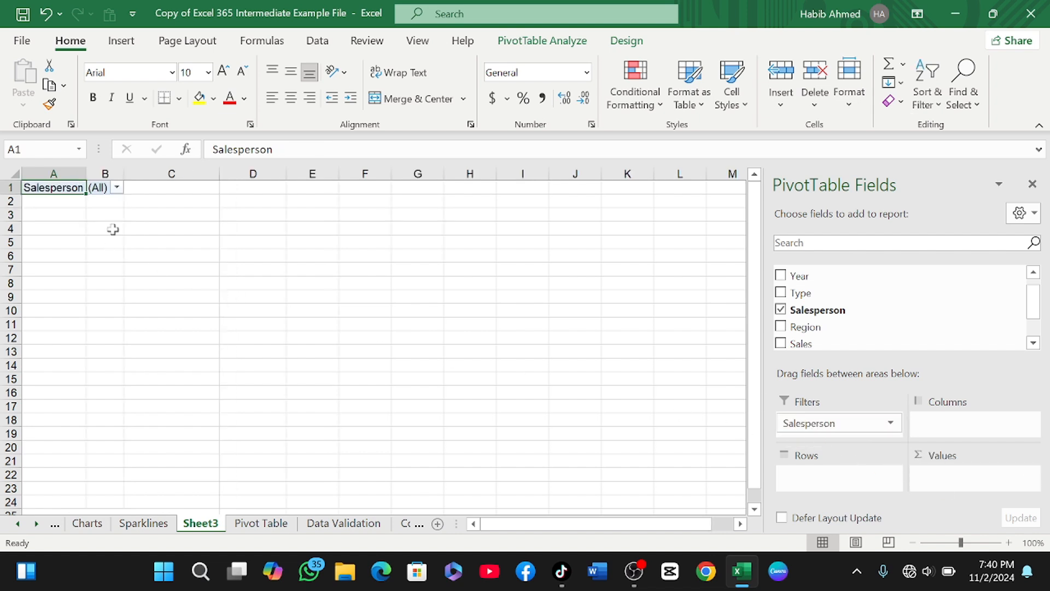
left_click(116, 189)
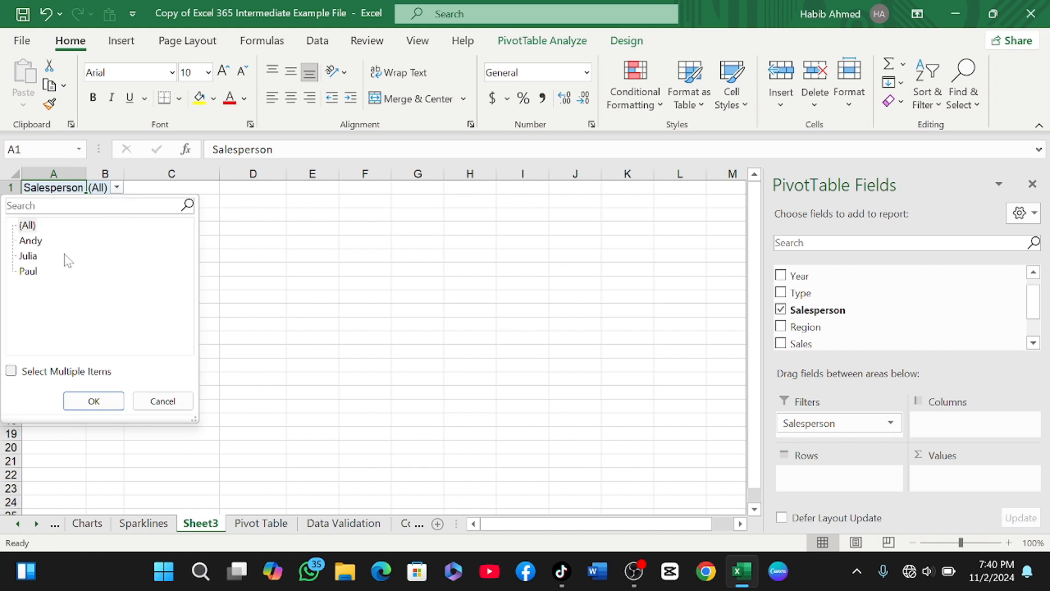
left_click(30, 240)
left_click(93, 401)
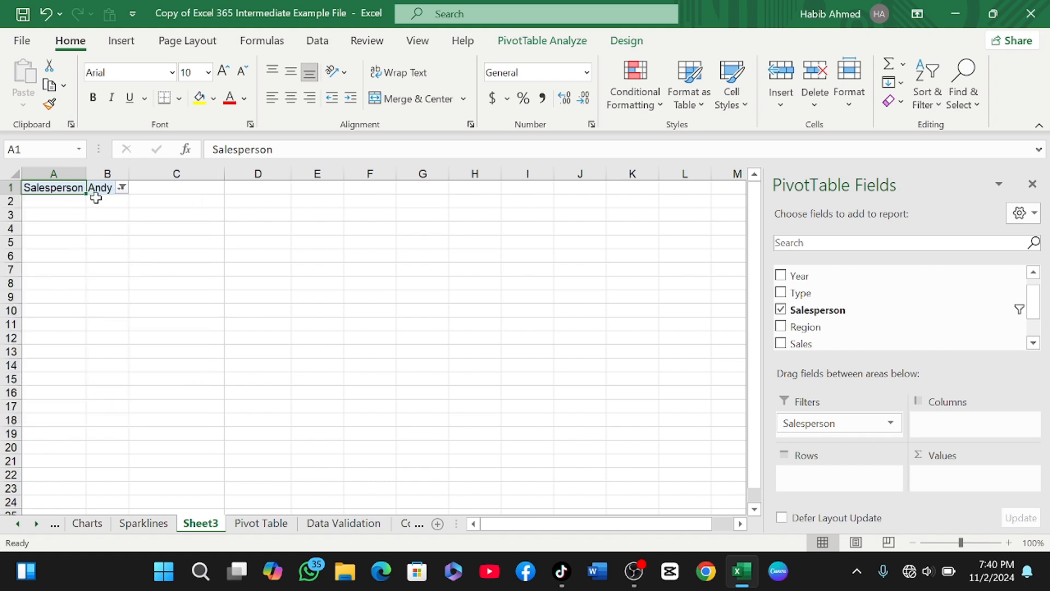
- Switch the Salesperson report filter to the second listed salesperson and after that to the third
left_click(121, 187)
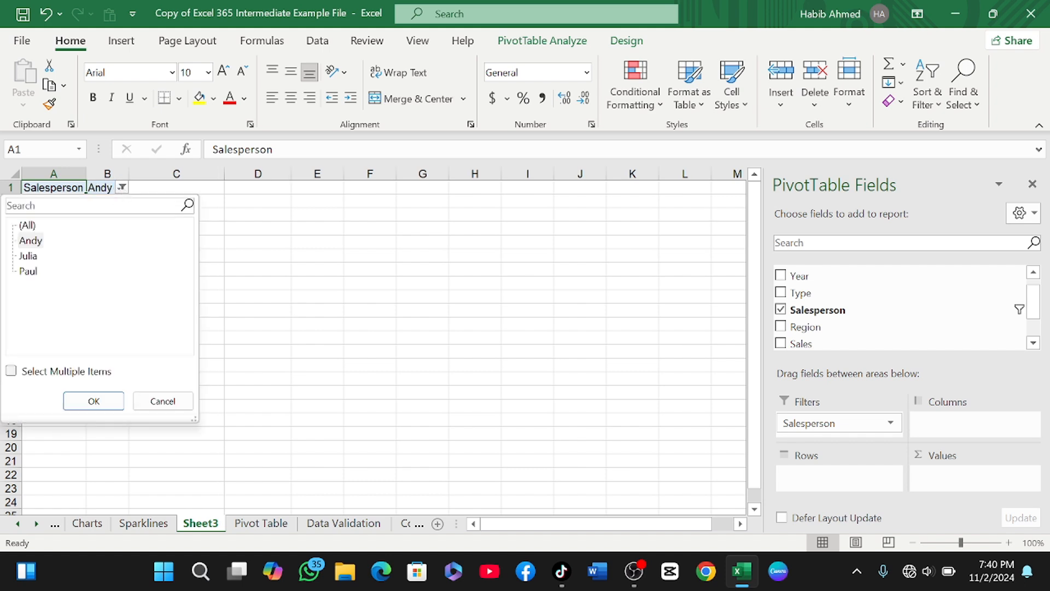
left_click(25, 257)
left_click(89, 401)
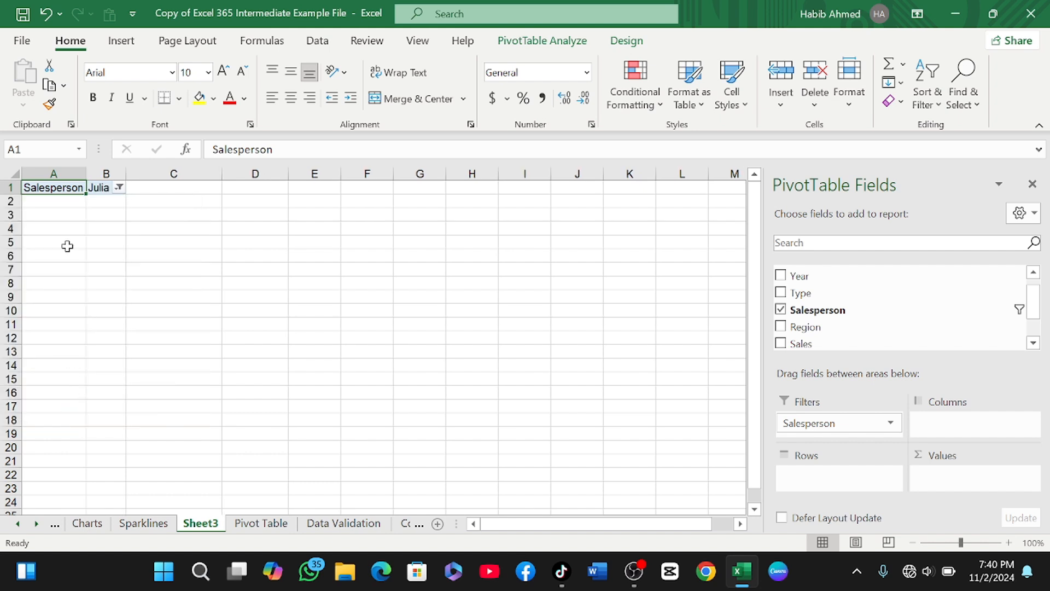
left_click(119, 187)
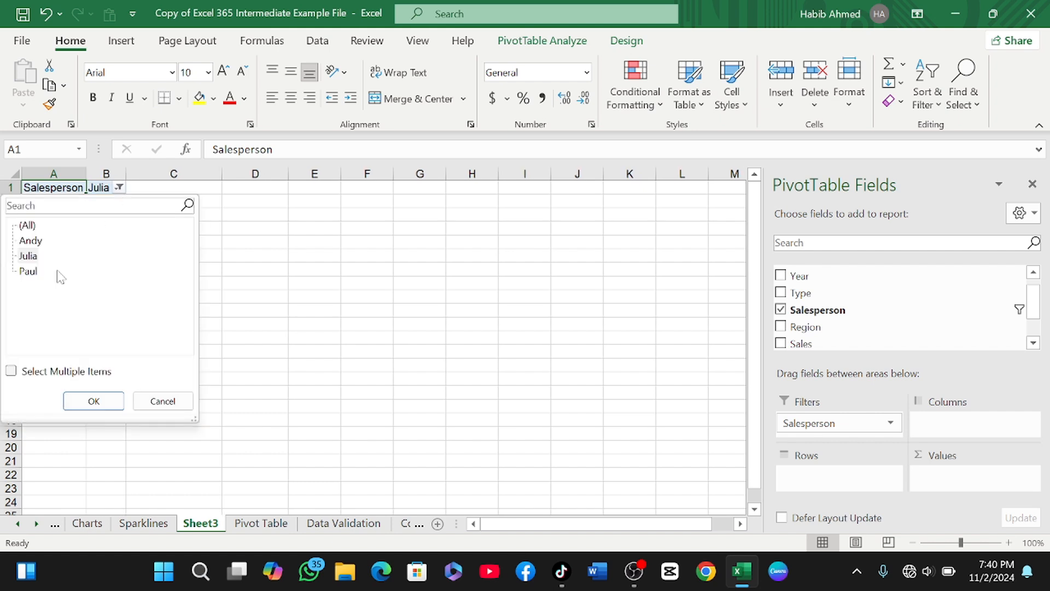
left_click(28, 272)
left_click(94, 401)
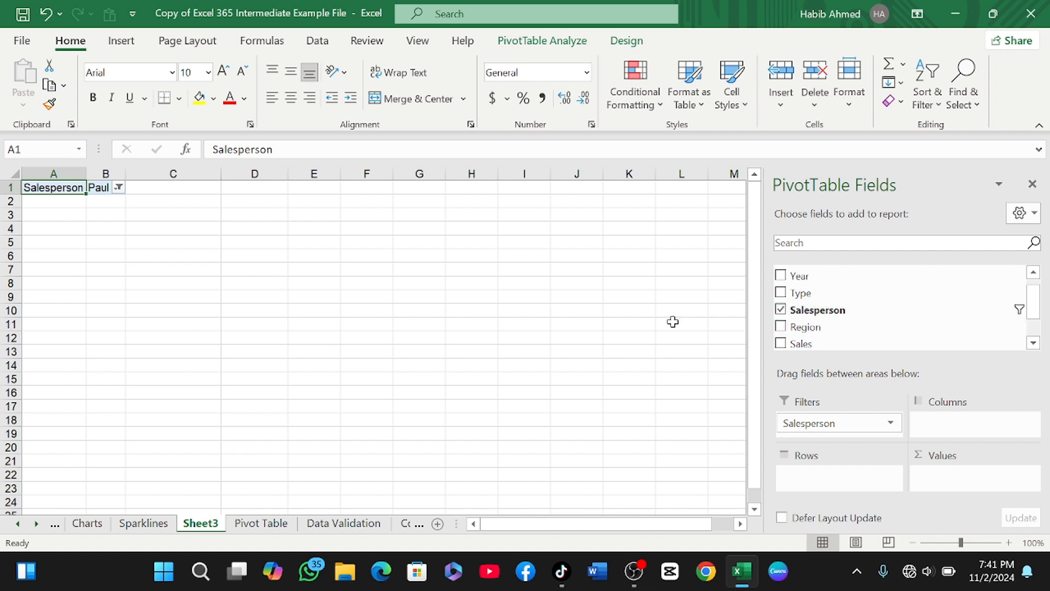
- Clear Salesperson from the report filter and lay out the PivotTable with Salesperson as columns and Sales as rows
left_click(781, 310)
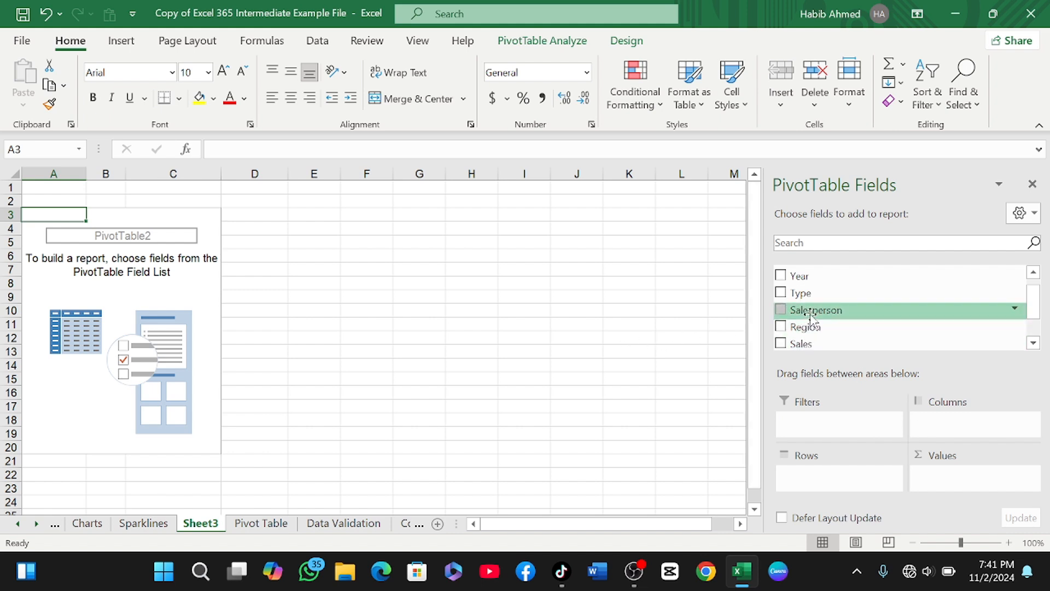
left_click_drag(815, 311, 954, 426)
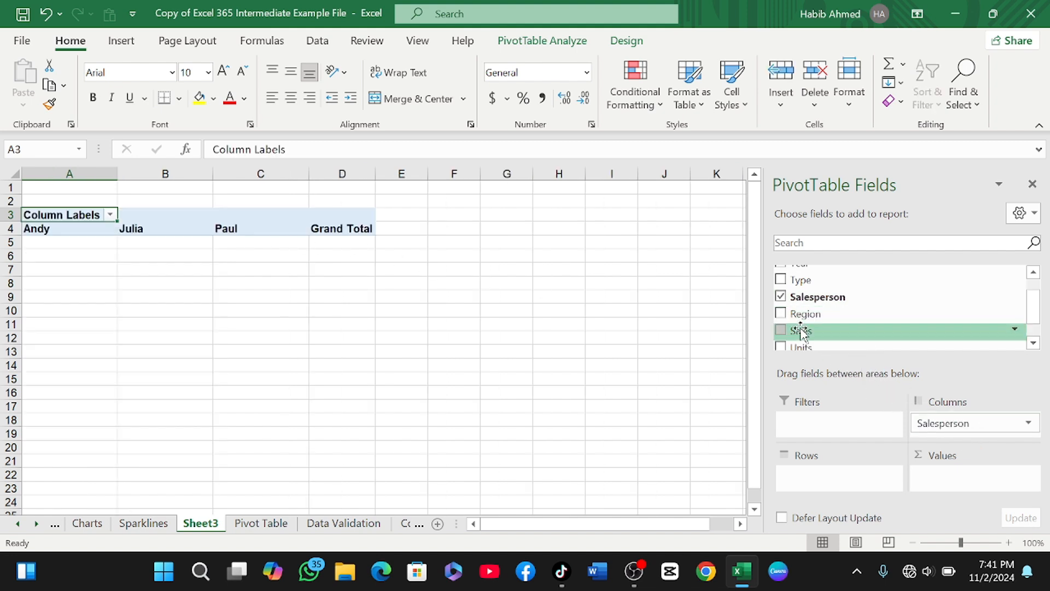
left_click_drag(801, 331, 820, 478)
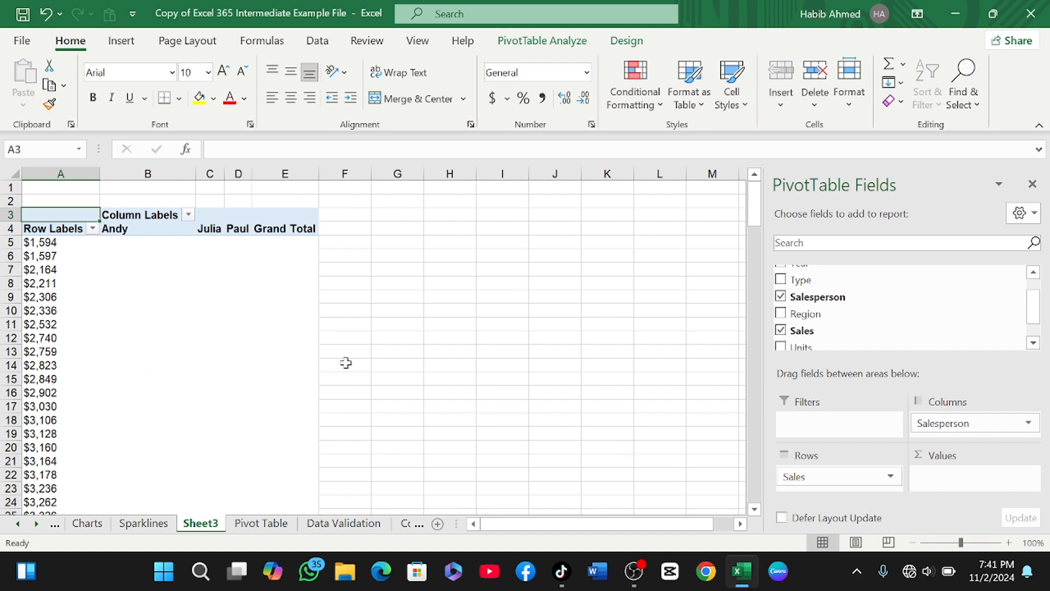
scroll(167, 364, "down", 7)
scroll(167, 363, "up", 4)
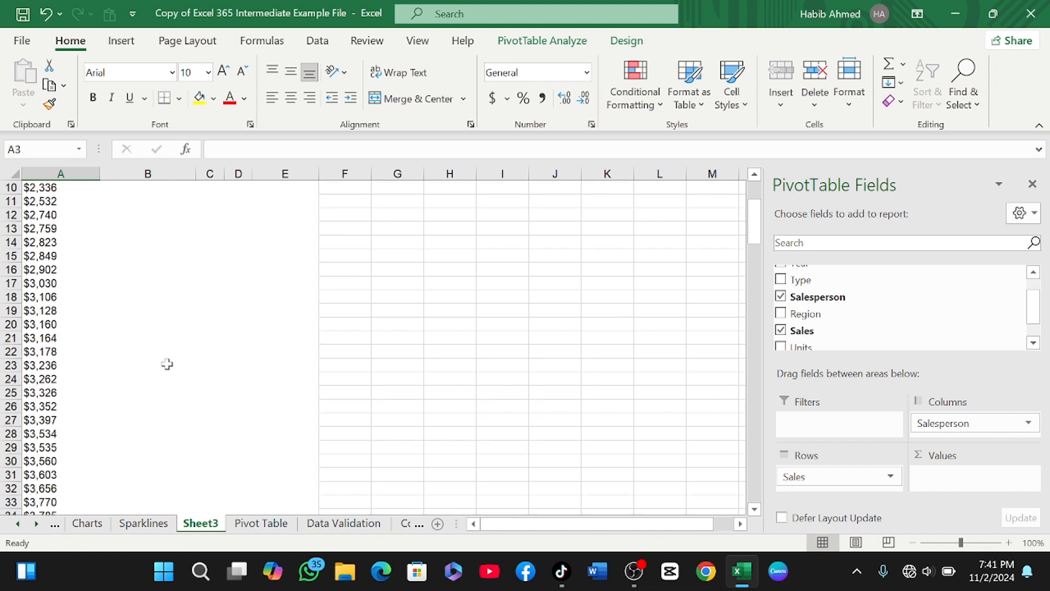
scroll(167, 364, "up", 3)
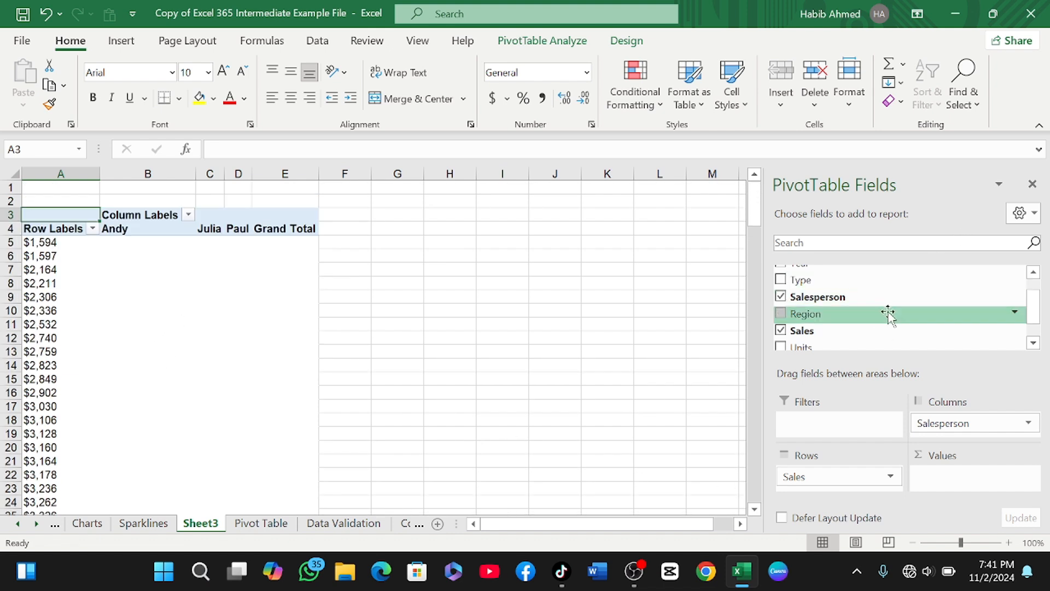
- Swap the two PivotTable fields so Salesperson forms the rows and Sales the columns, and remove Sales from the report
scroll(887, 313, "down", 2)
scroll(886, 311, "up", 3)
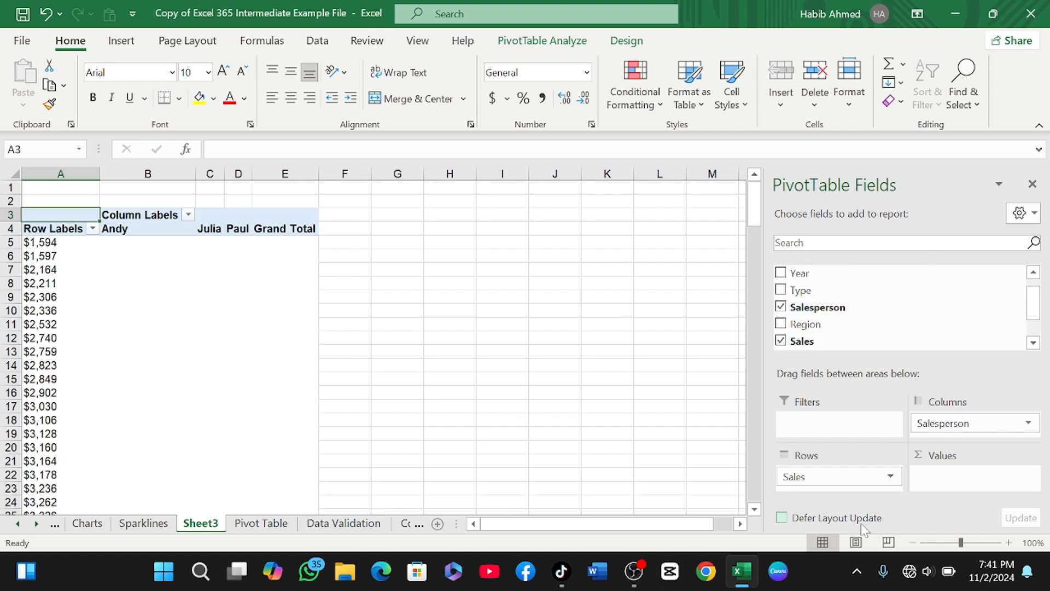
left_click_drag(961, 424, 935, 425)
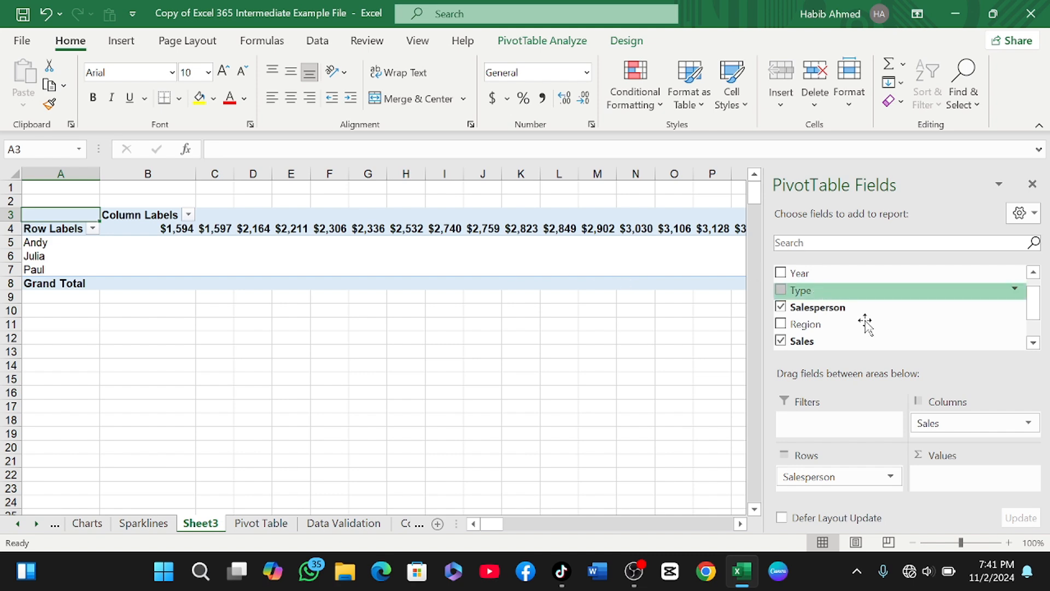
left_click(781, 341)
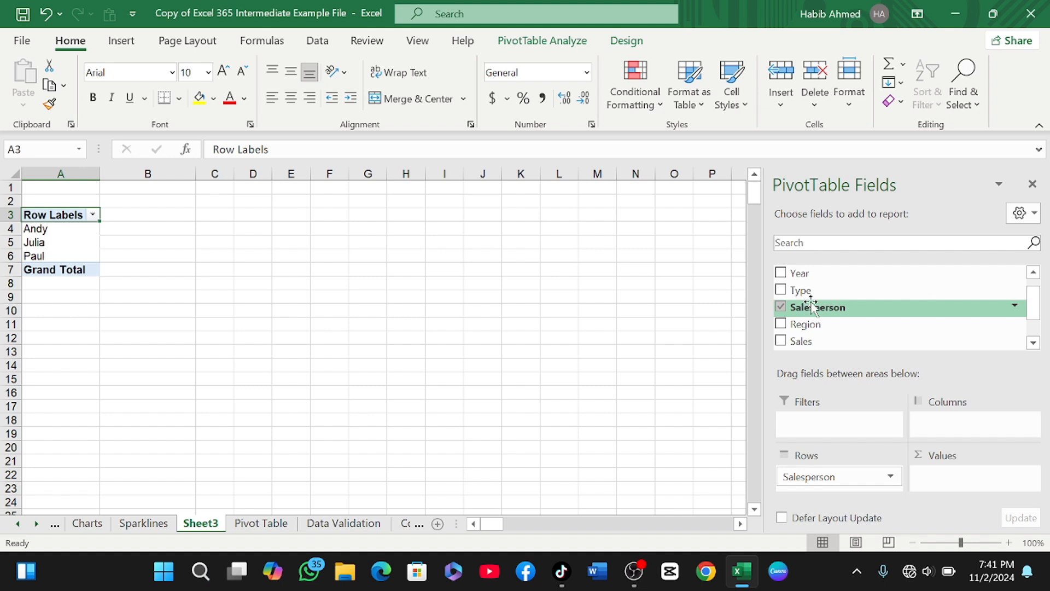
- Add the Type field to the PivotTable as columns across the Salesperson rows
scroll(801, 309, "up", 1)
left_click_drag(784, 309, 945, 436)
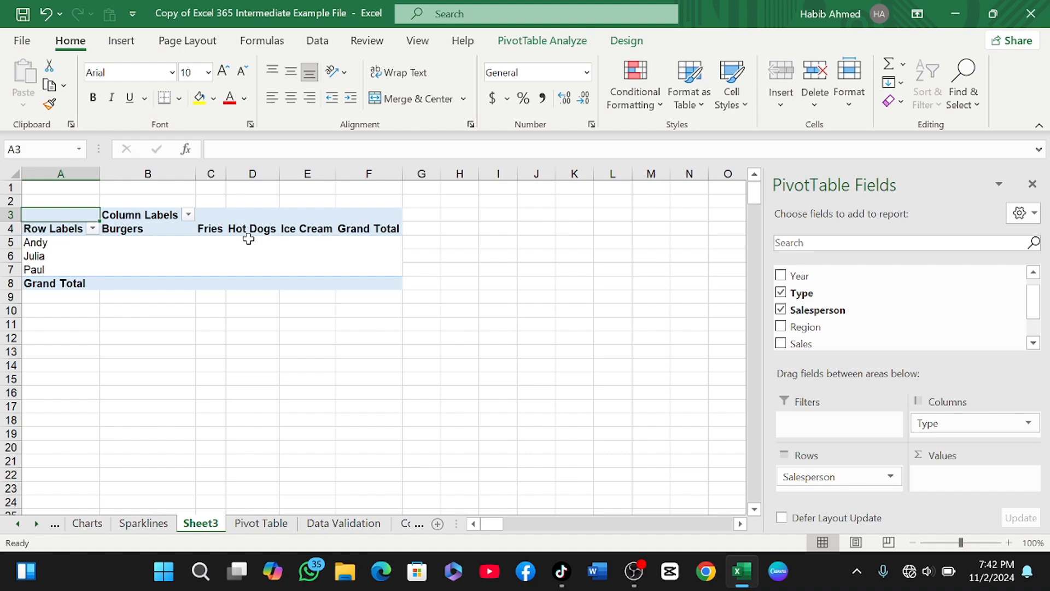
mouse_move(930, 423)
left_mouse_down()
mouse_move(932, 435)
mouse_move(794, 477)
mouse_move(811, 450)
mouse_move(927, 426)
left_mouse_up()
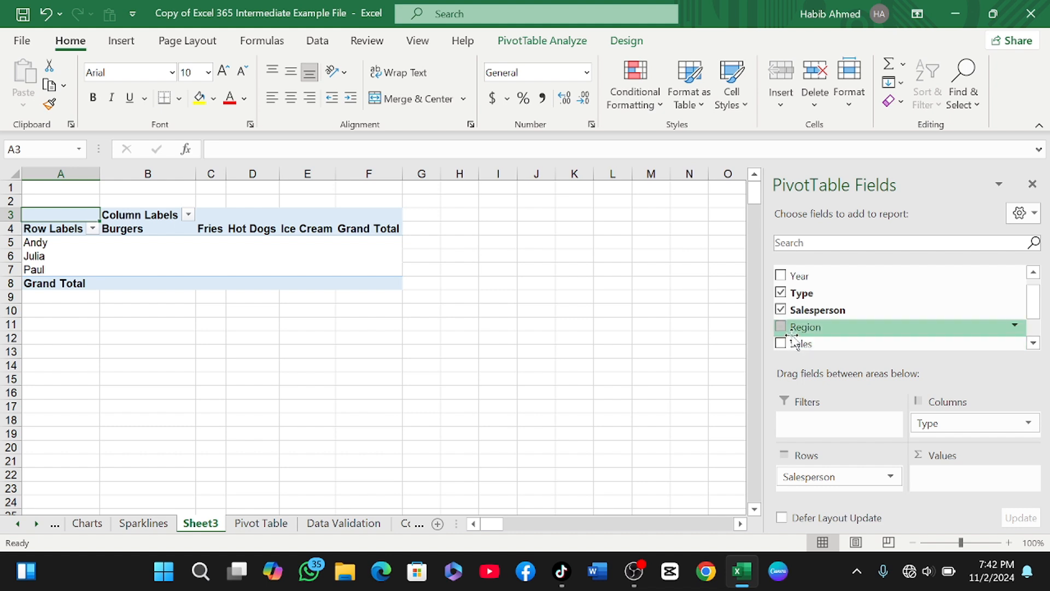
- Try rearranging Region and Salesperson between the PivotTable's rows and columns, ending with Region removed and Salesperson back in the rows
left_click_drag(780, 328, 812, 487)
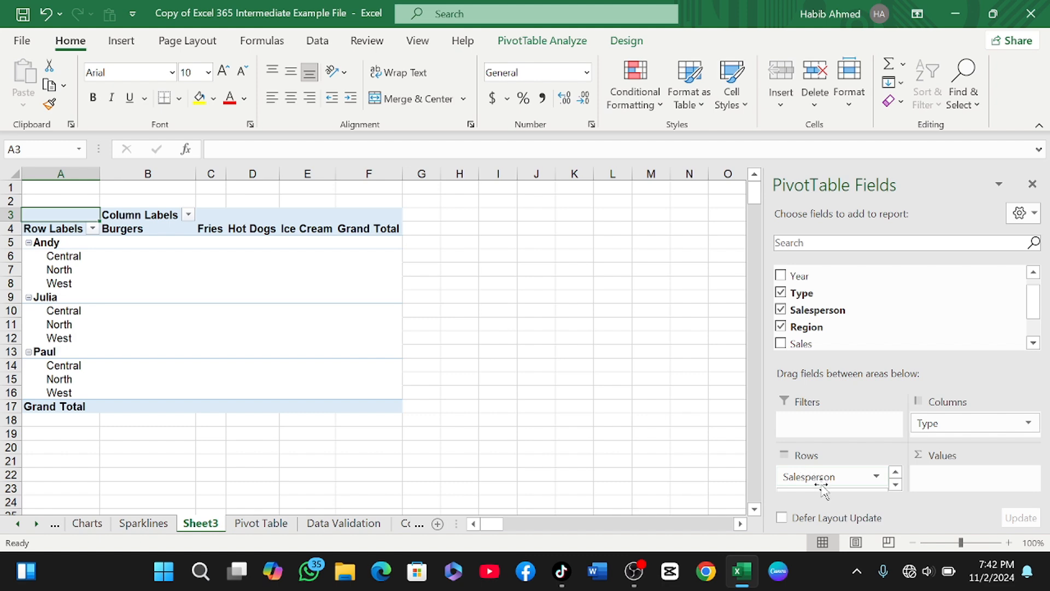
left_click_drag(828, 484, 928, 432)
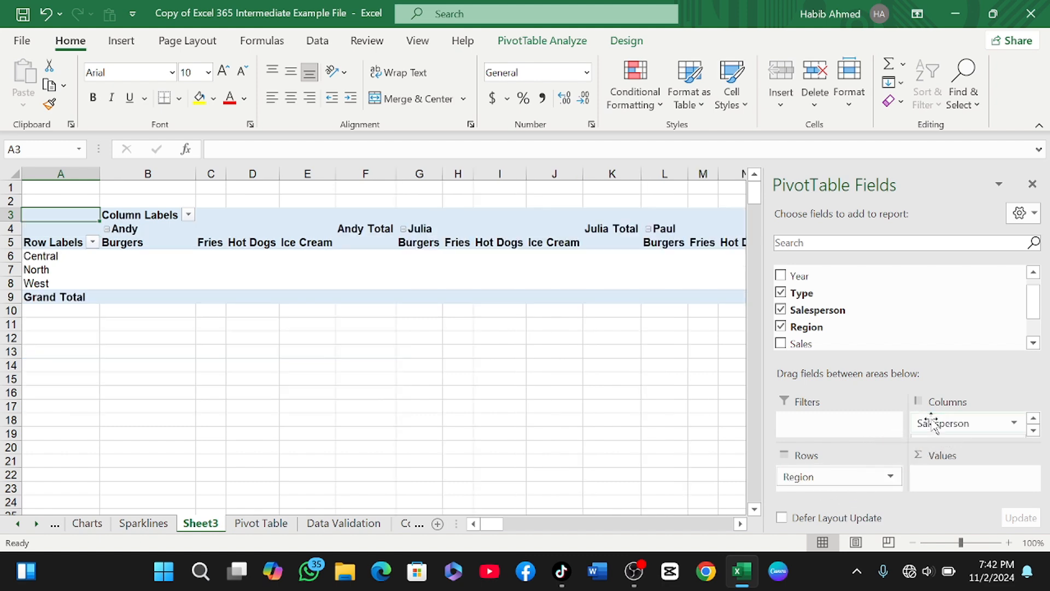
left_click_drag(819, 479, 852, 438)
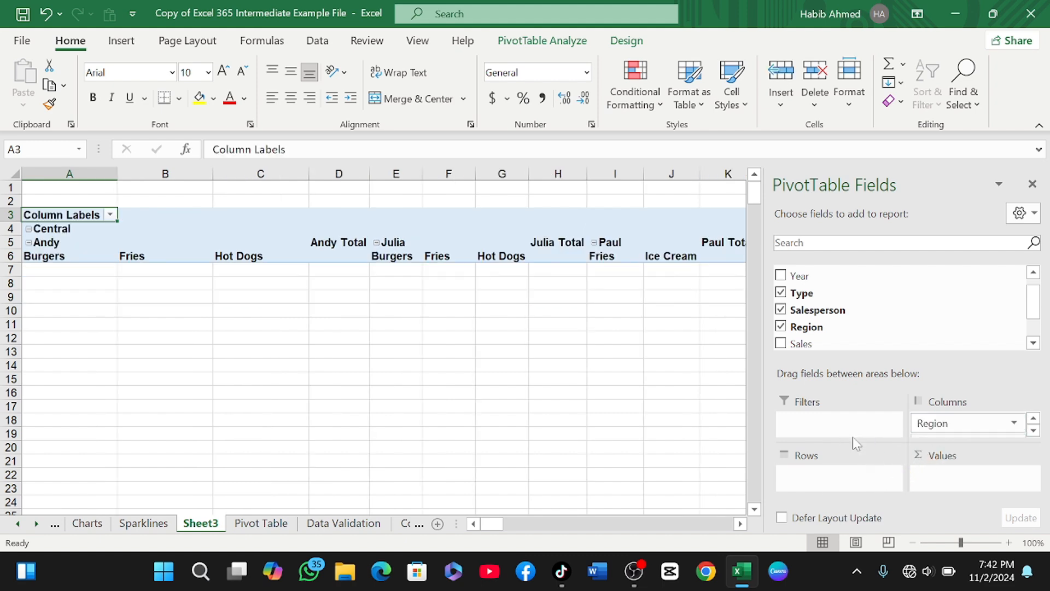
mouse_move(941, 426)
left_mouse_down()
mouse_move(947, 444)
mouse_move(934, 432)
left_mouse_up()
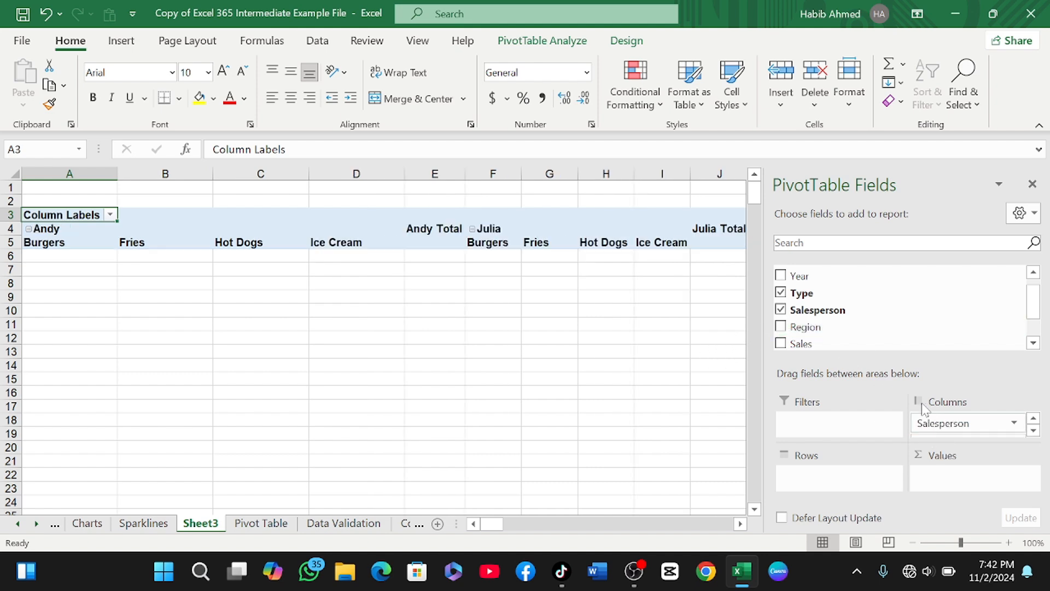
left_click_drag(936, 424, 847, 482)
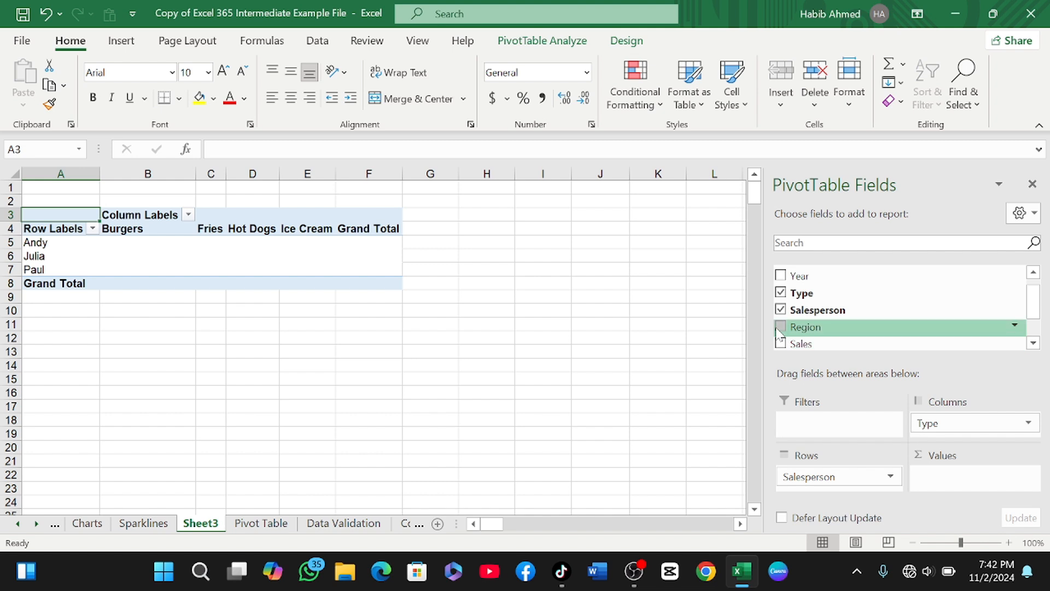
- Lay out the PivotTable with Region above Type in the columns and Sales as summed values, leaving out Salesperson
left_click_drag(799, 326, 951, 432)
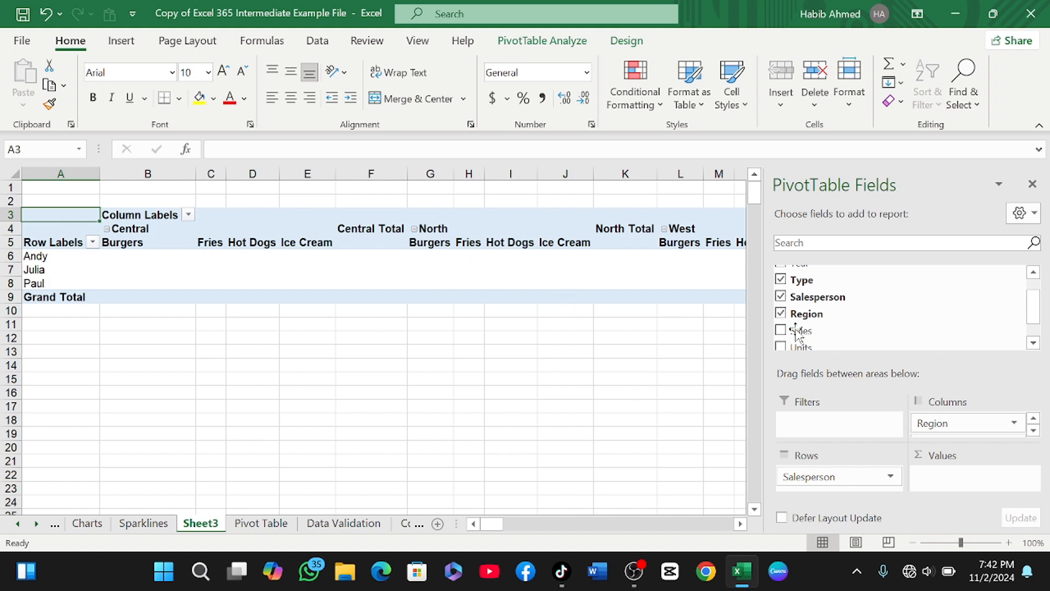
left_click(780, 297)
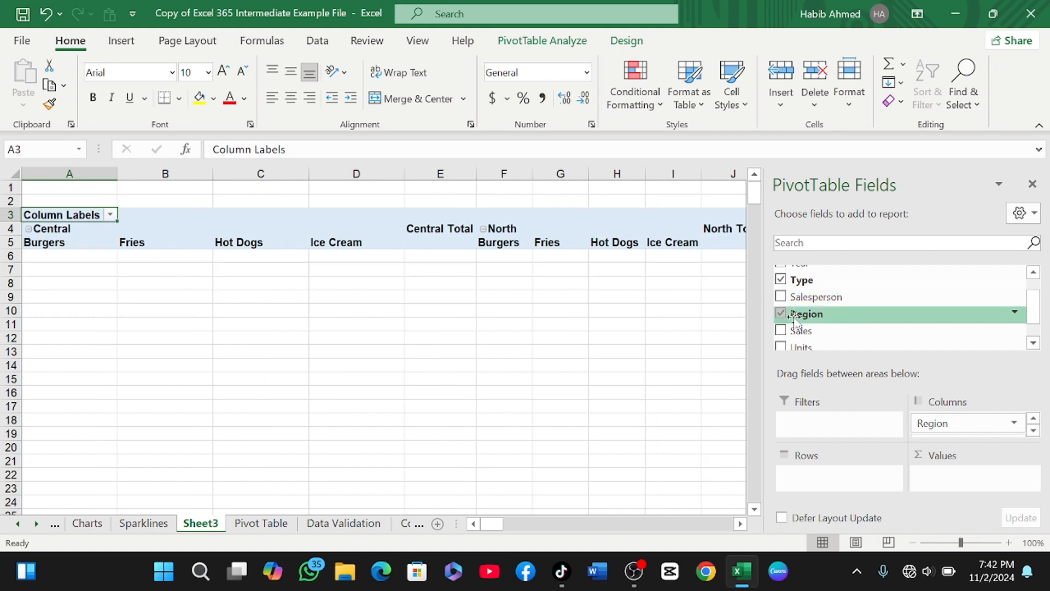
left_click(782, 331)
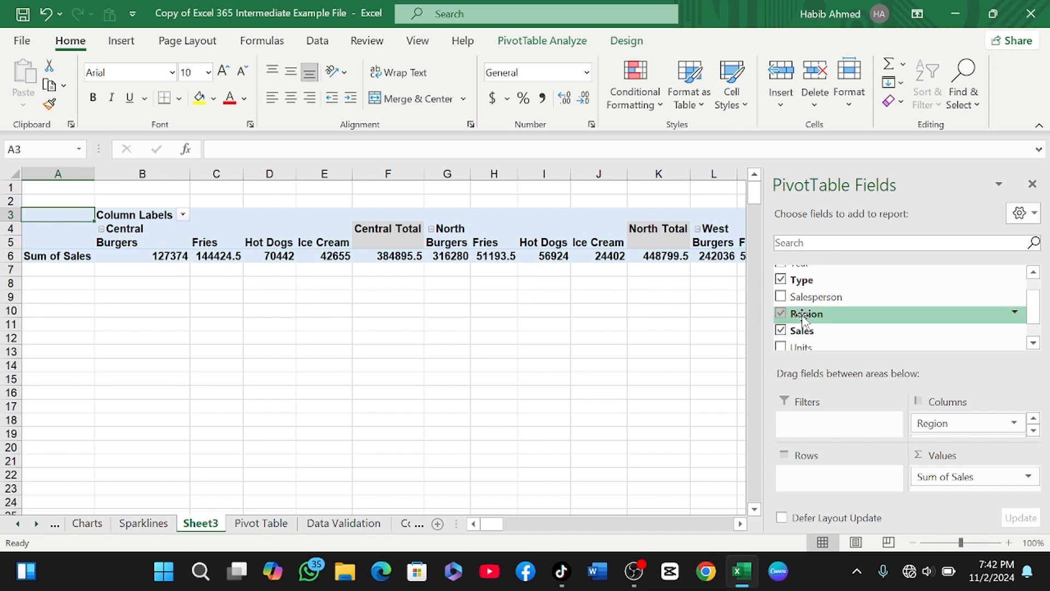
- Add Salesperson as the report filter and filter the PivotTable by the first listed salesperson
scroll(816, 328, "up", 1)
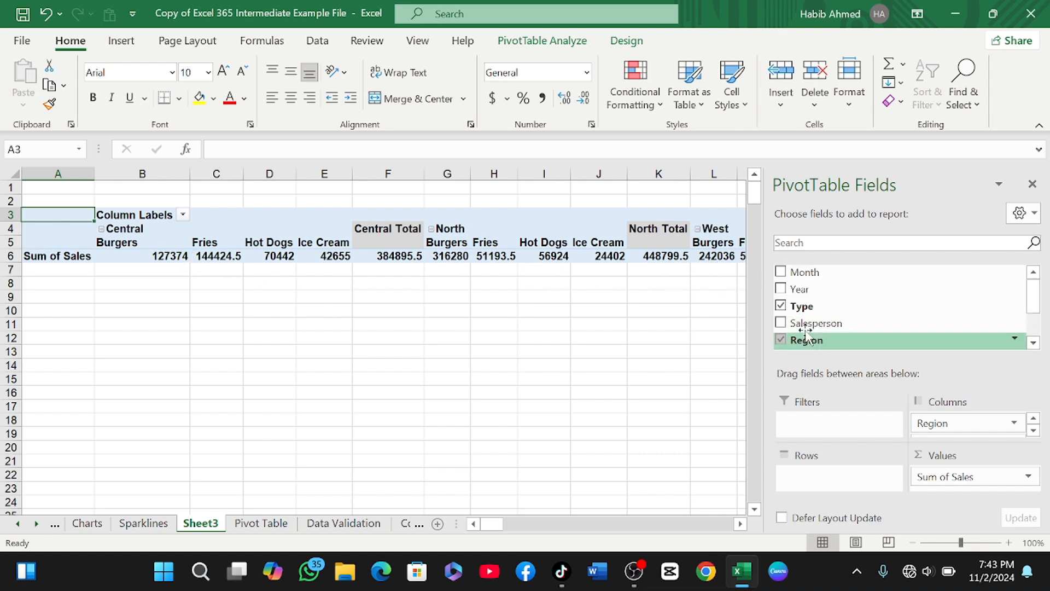
scroll(799, 306, "down", 1)
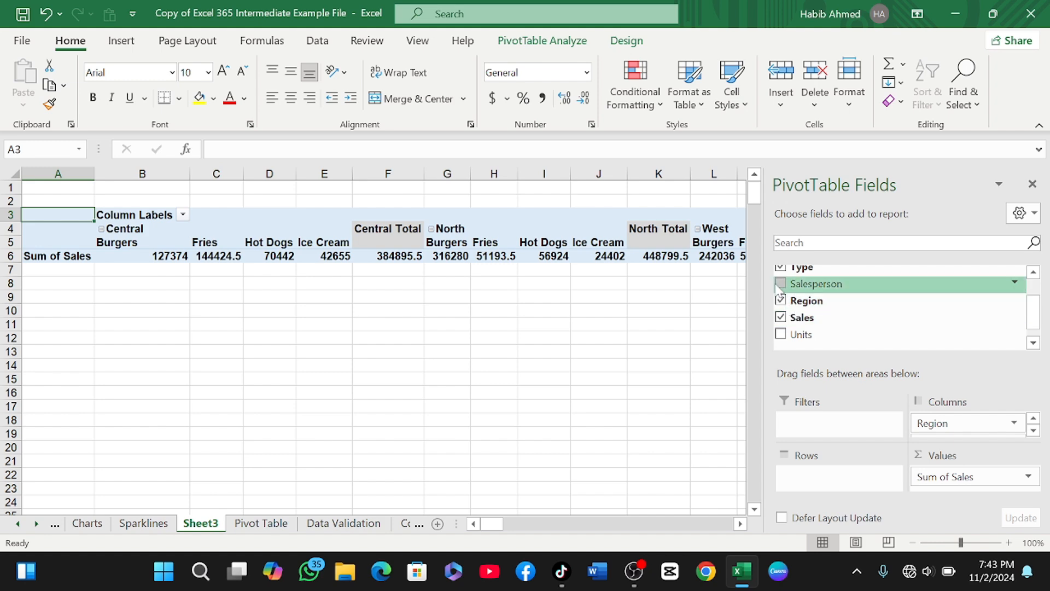
left_click_drag(787, 283, 832, 432)
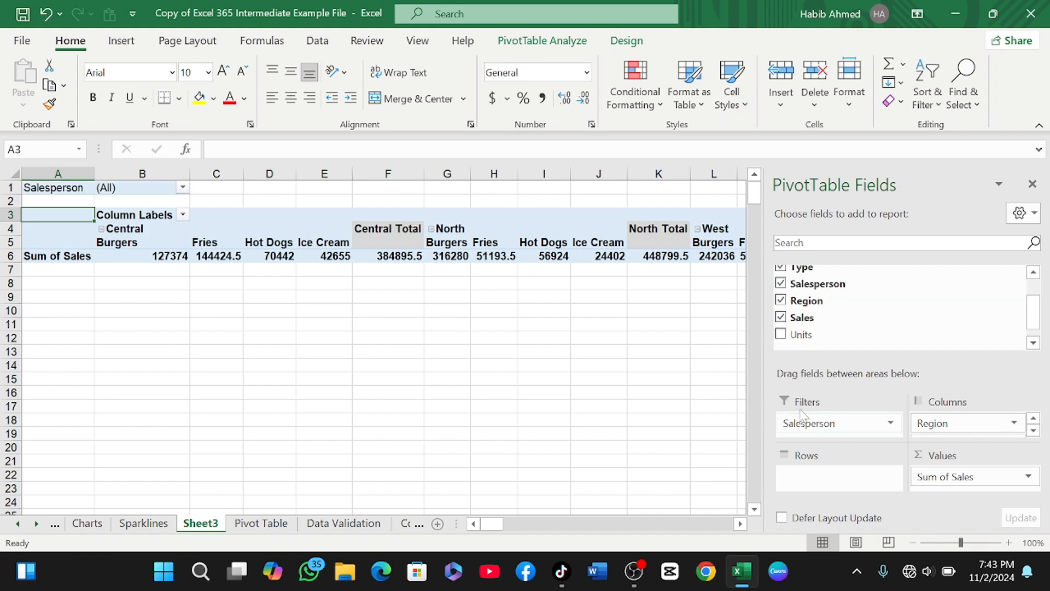
left_click(183, 189)
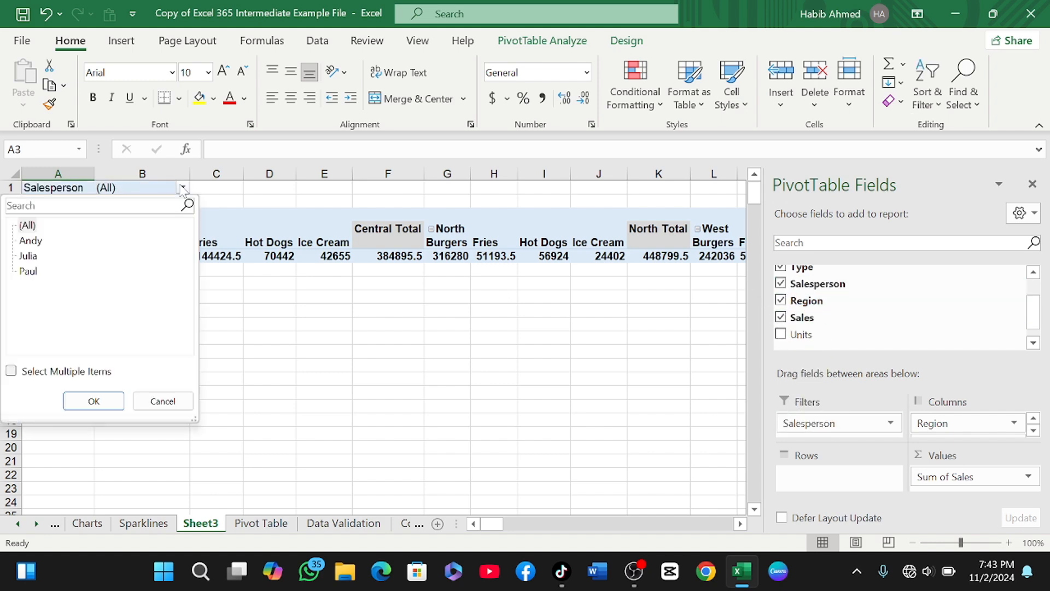
left_click(31, 241)
left_click(82, 399)
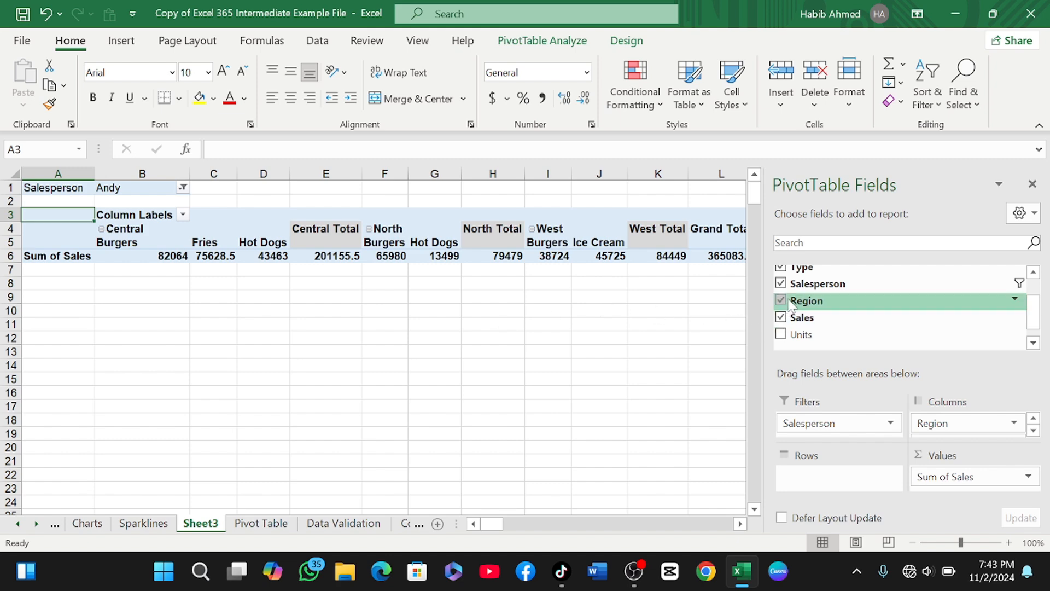
- Remove and re-add the Sales values, and take the Type field out of the PivotTable
scroll(791, 305, "up", 1)
scroll(788, 323, "down", 1)
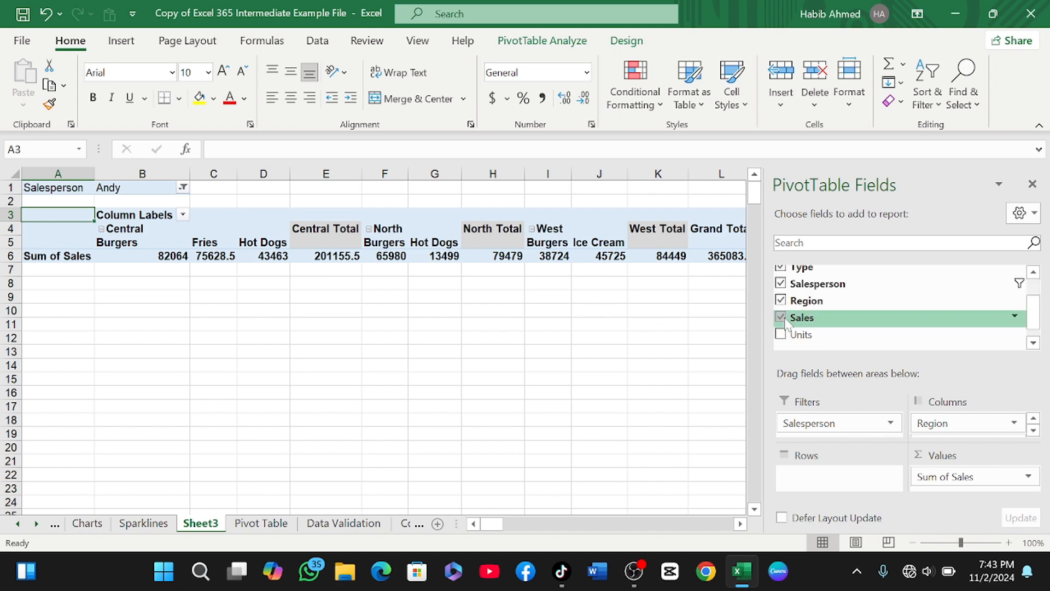
left_click(781, 316)
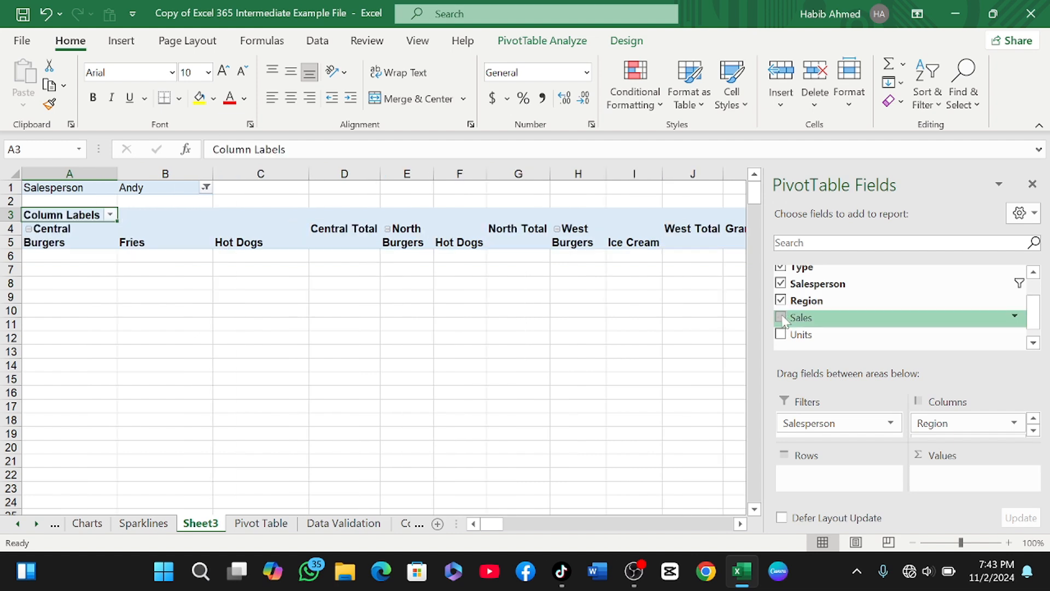
left_click(781, 317)
scroll(785, 304, "up", 1)
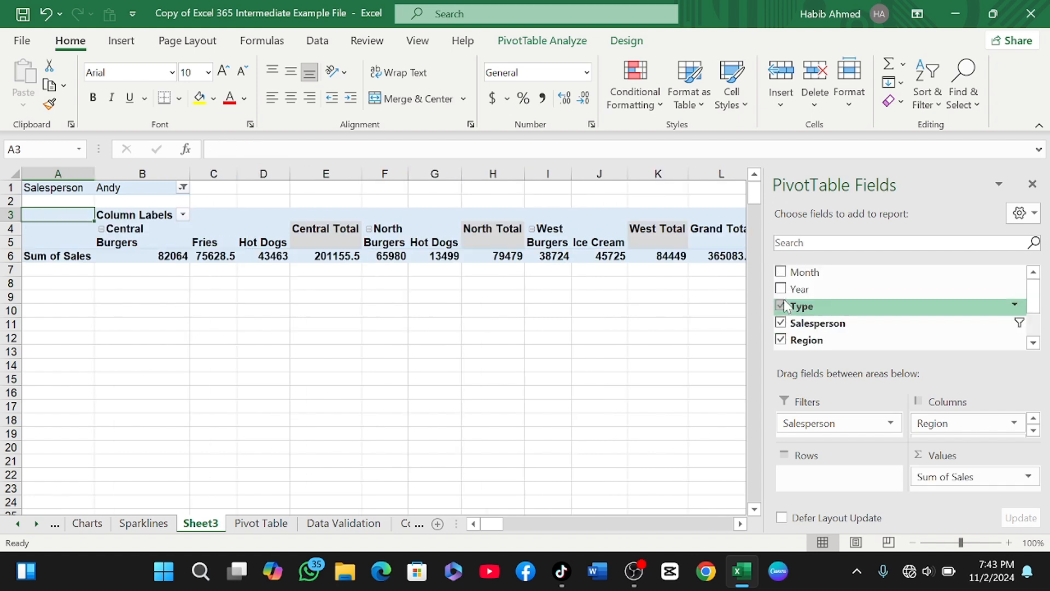
left_click(781, 305)
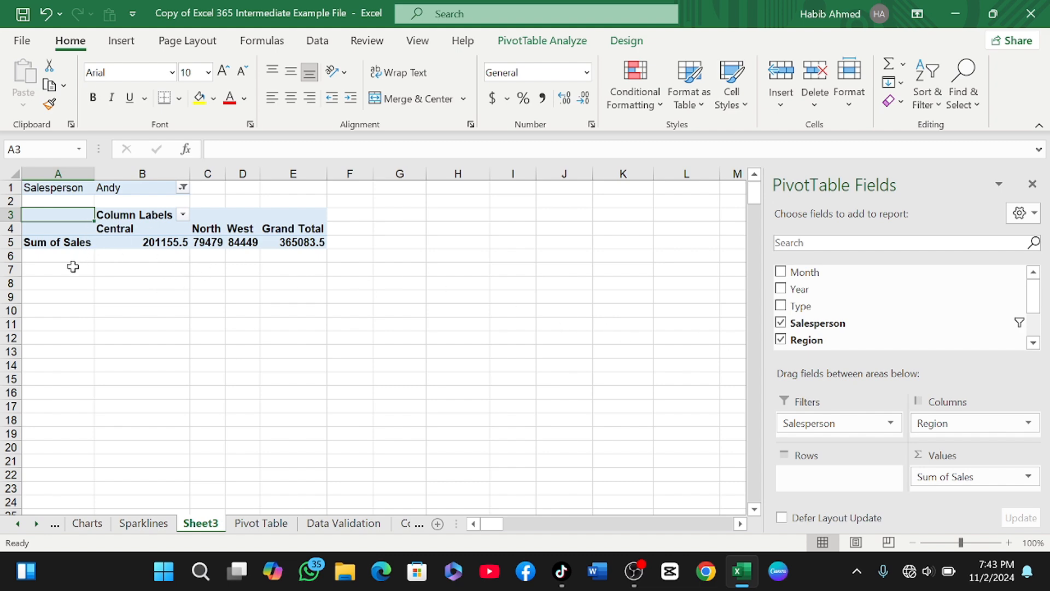
- Format the Central region's Sum of Sales value in B5 as Currency
left_click(169, 242)
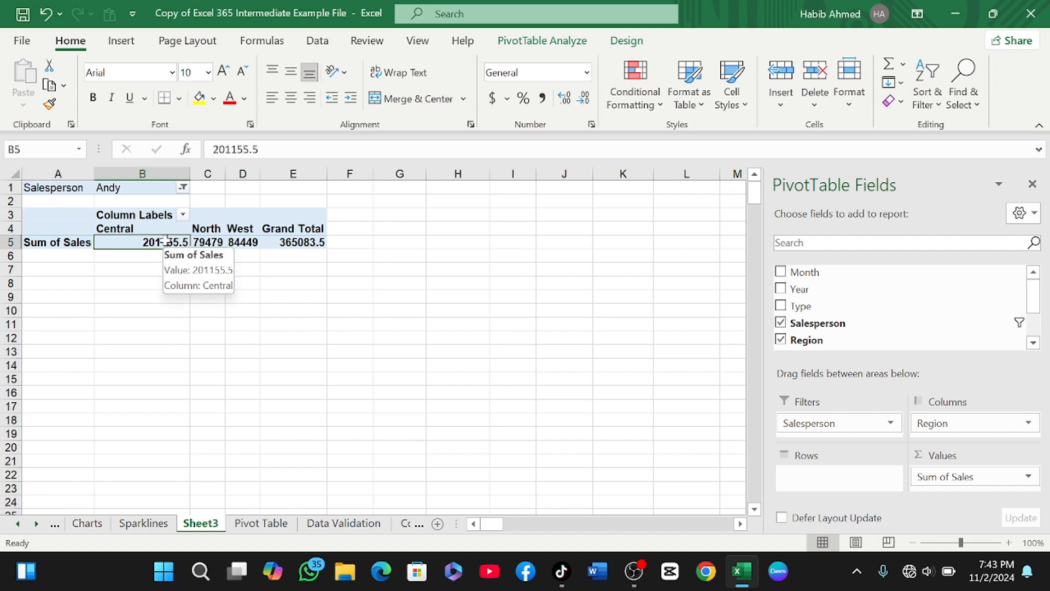
left_click(117, 44)
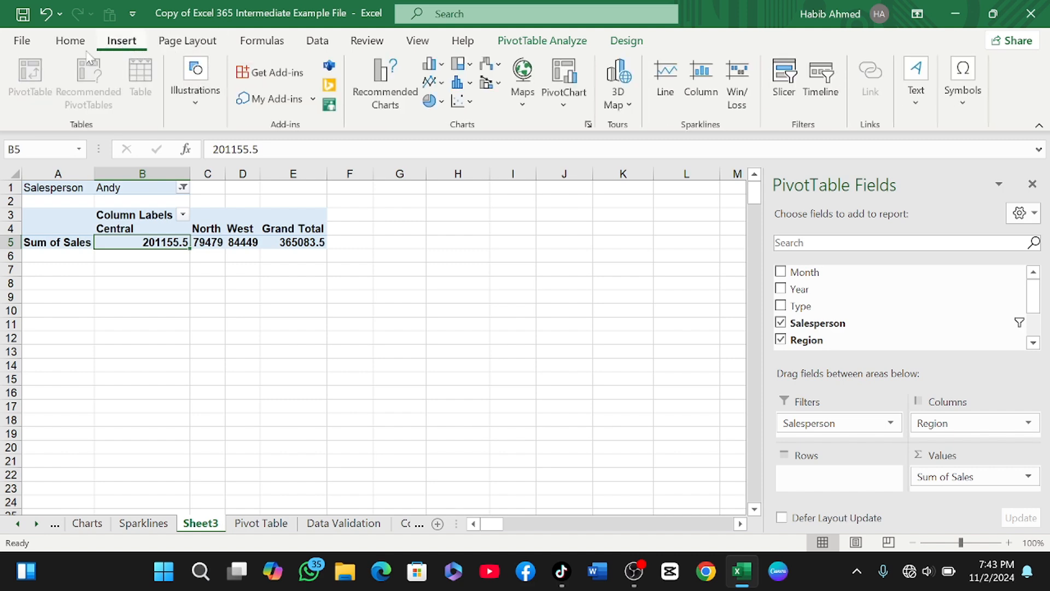
left_click(71, 41)
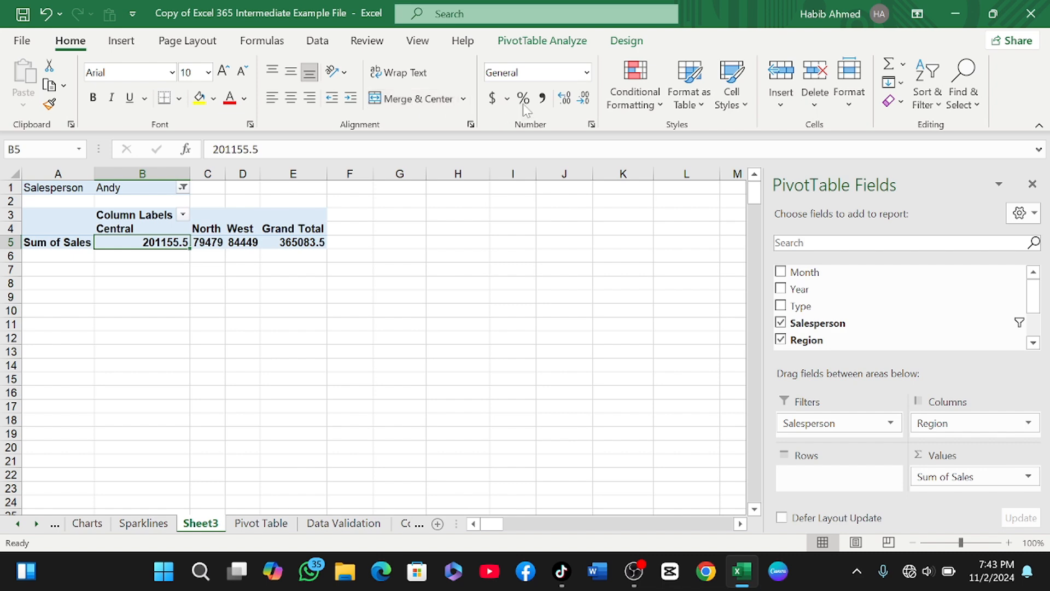
left_click(586, 73)
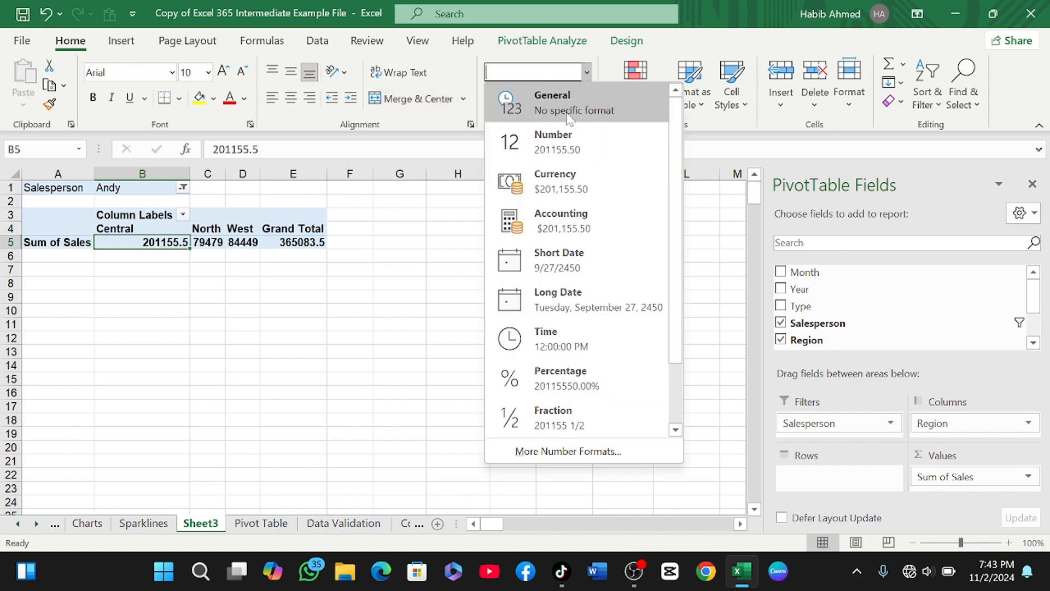
left_click(565, 176)
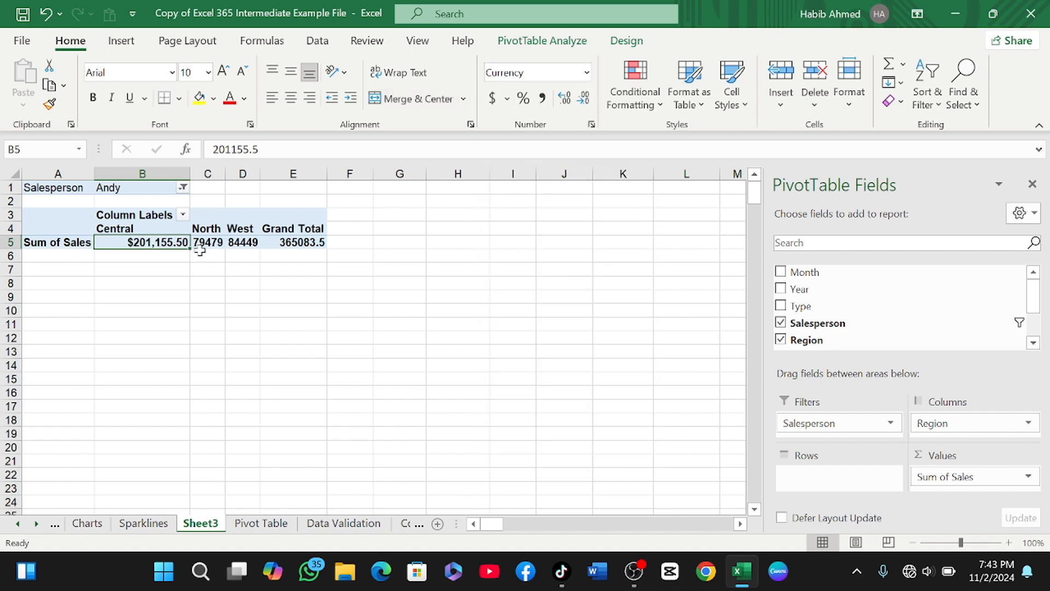
- Format the North, West and Grand Total sales values in C5:E5 as Currency
left_click(201, 245)
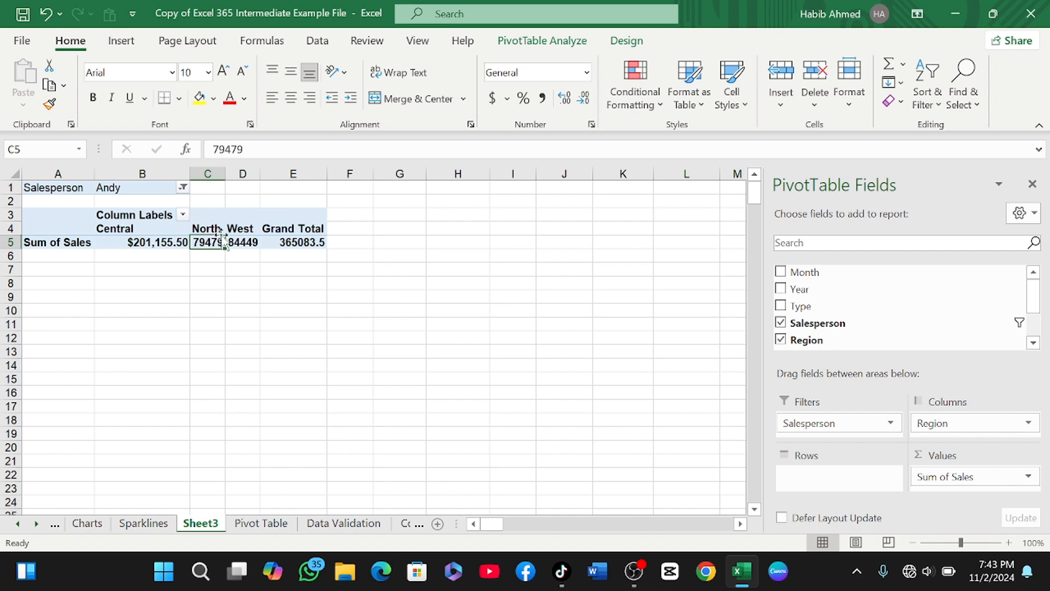
left_click(162, 242)
left_click_drag(195, 245, 283, 240)
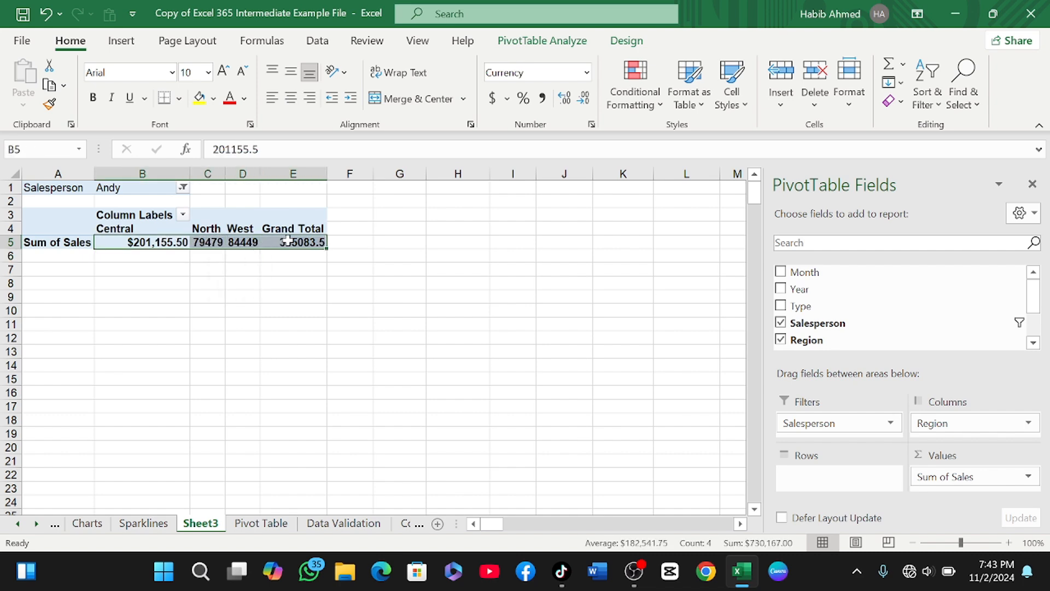
left_click(290, 276)
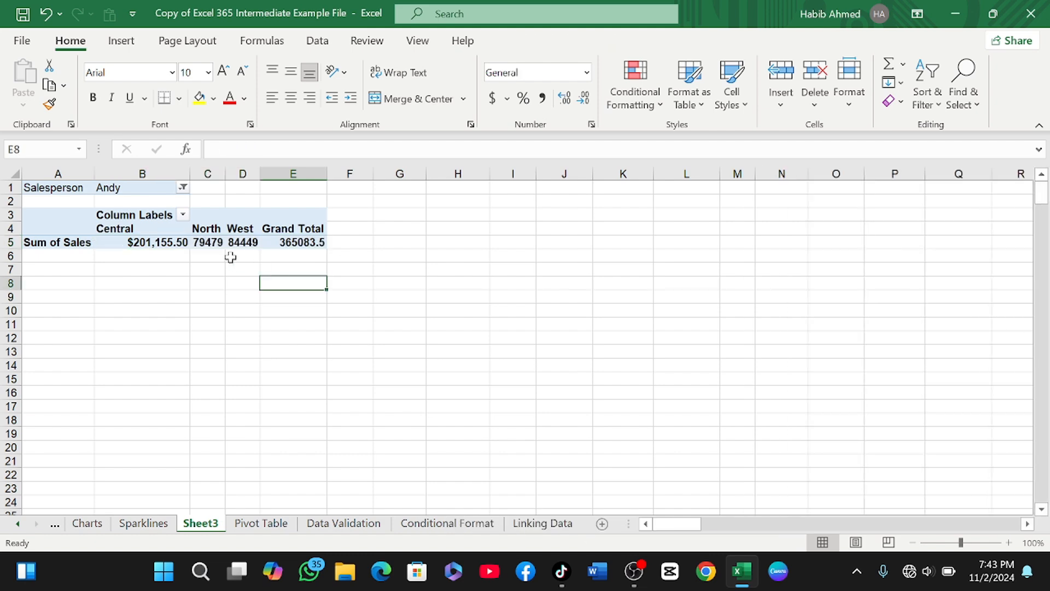
left_click(207, 243)
left_click_drag(207, 243, 290, 243)
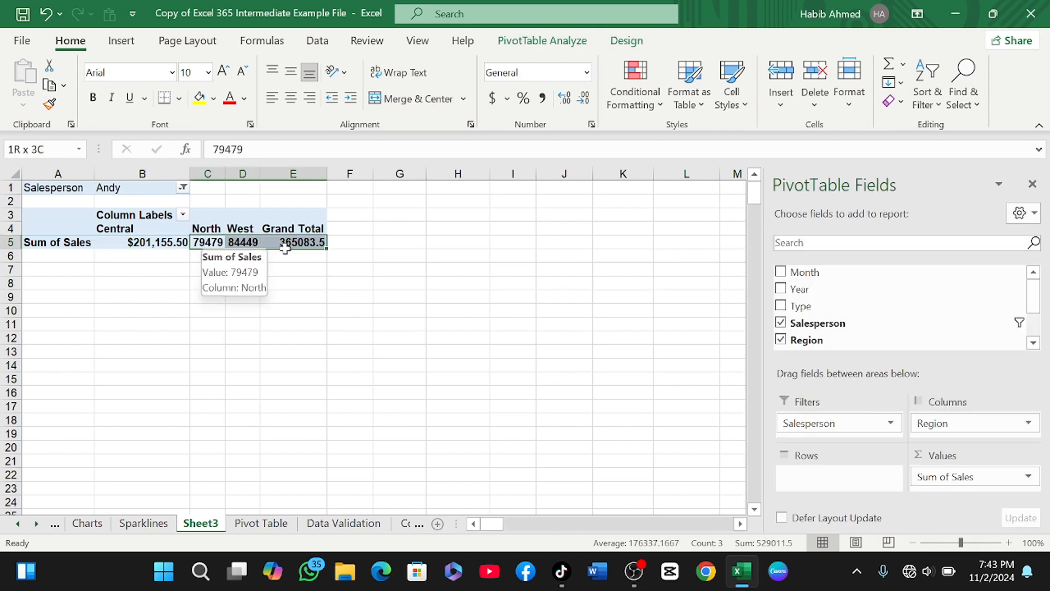
left_click(586, 73)
left_click(553, 186)
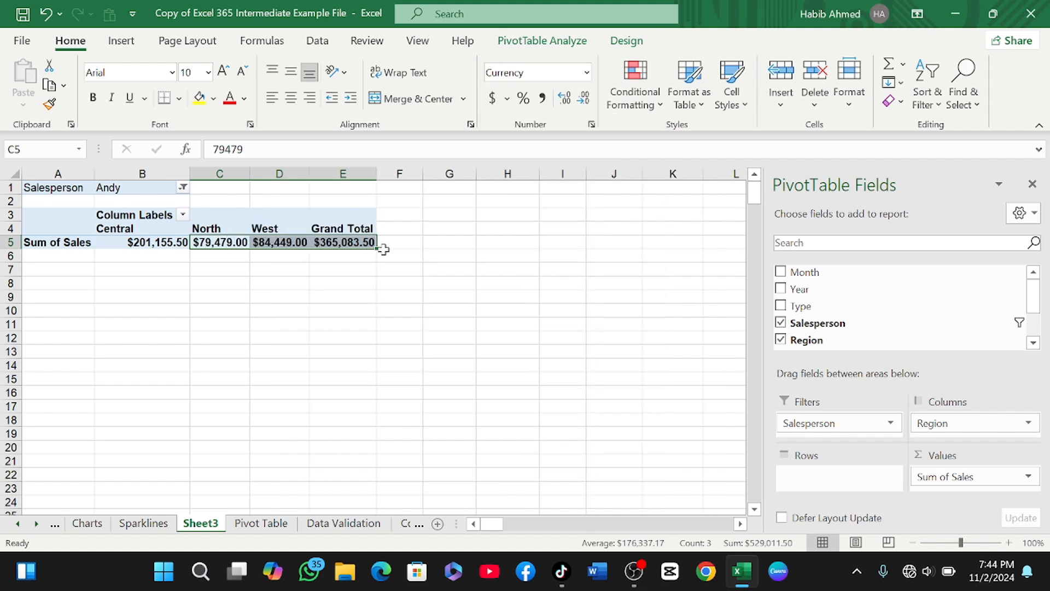
left_click(342, 273)
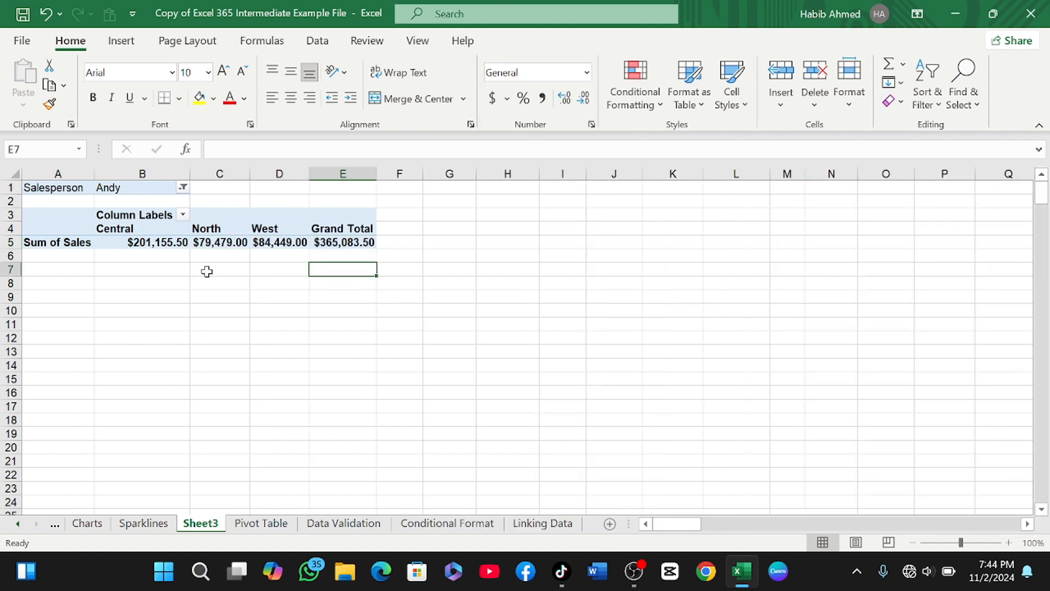
- Switch the Salesperson report filter to the second listed salesperson
left_click(207, 271)
left_click(241, 231)
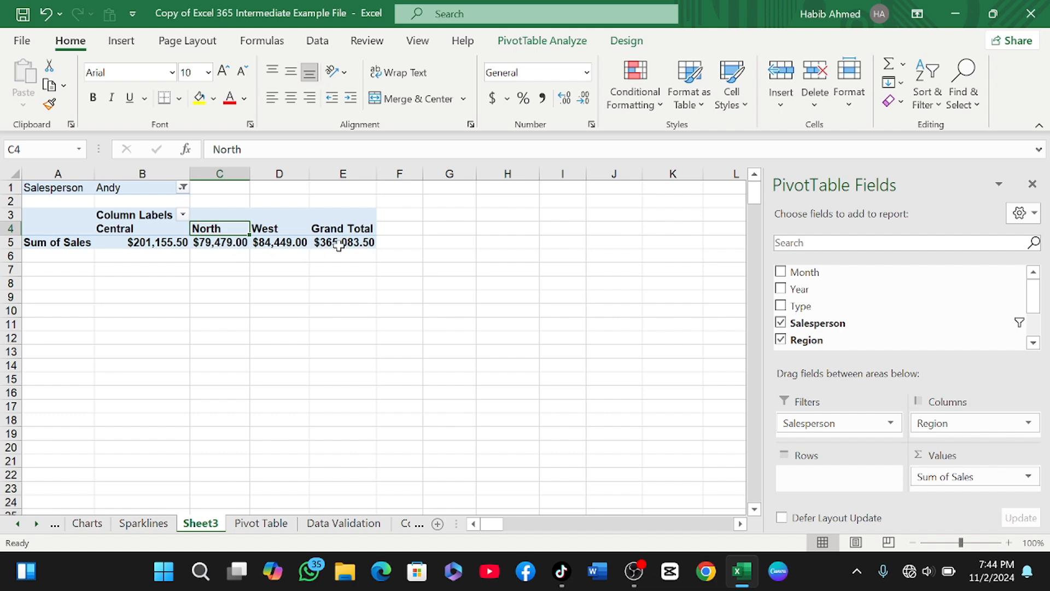
left_click(184, 189)
left_click(29, 256)
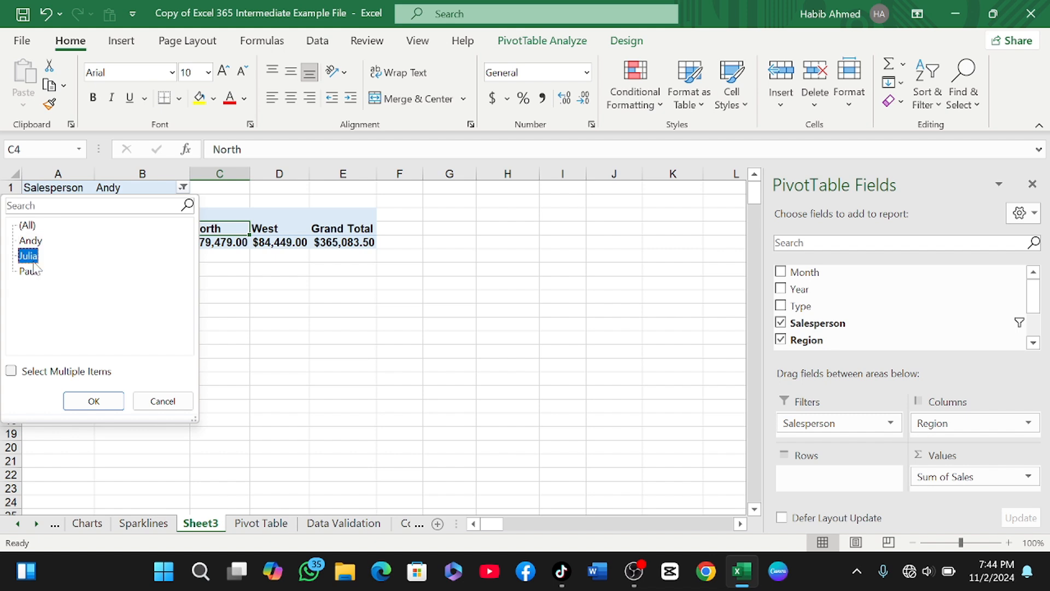
left_click(94, 401)
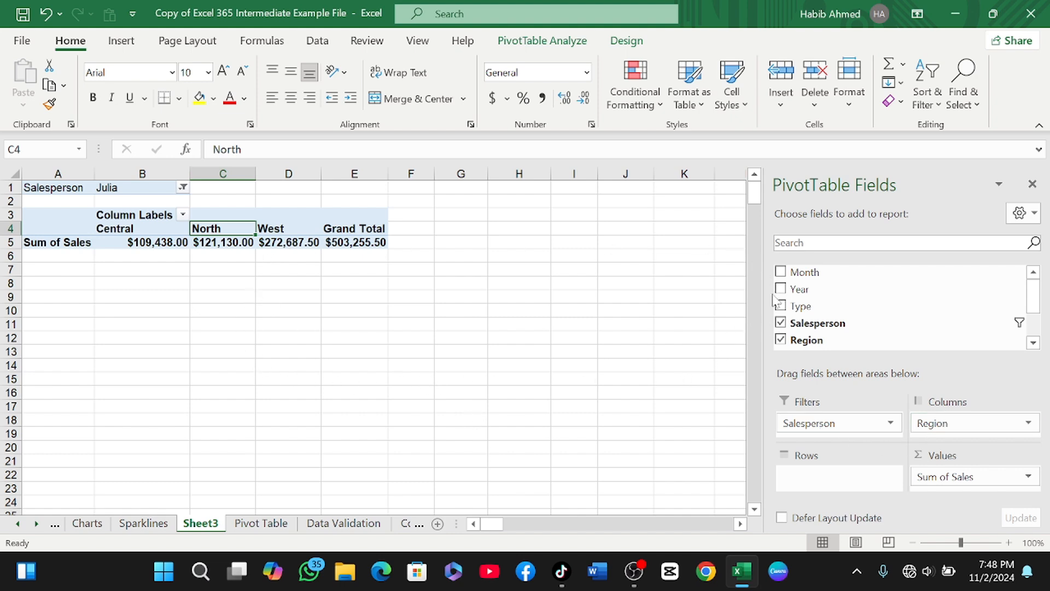
- Clear the PivotTable by removing the Salesperson, Region and Sales fields
left_click(781, 323)
left_click(780, 340)
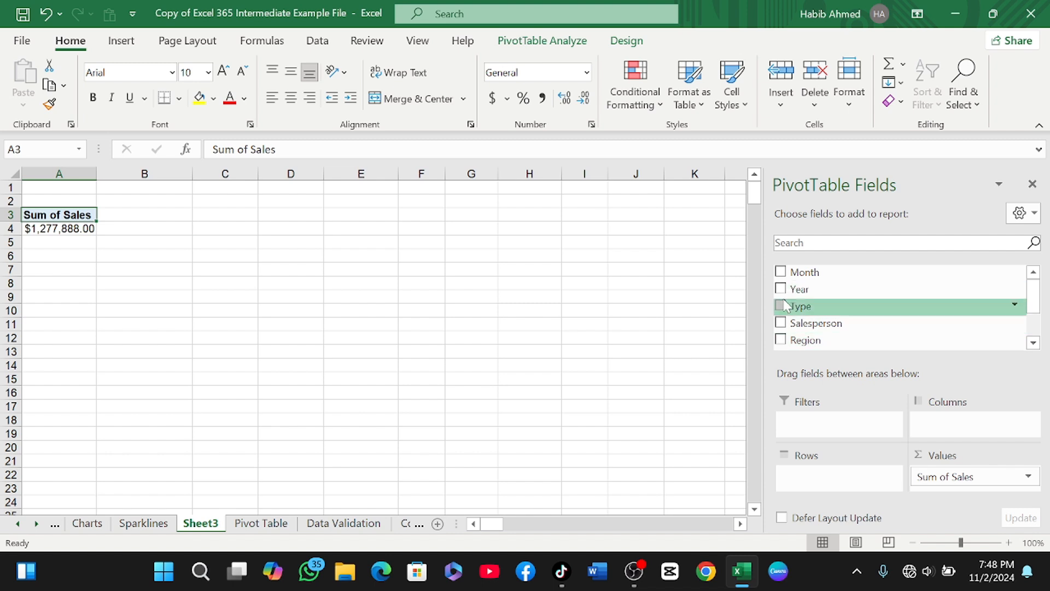
scroll(785, 317, "down", 3)
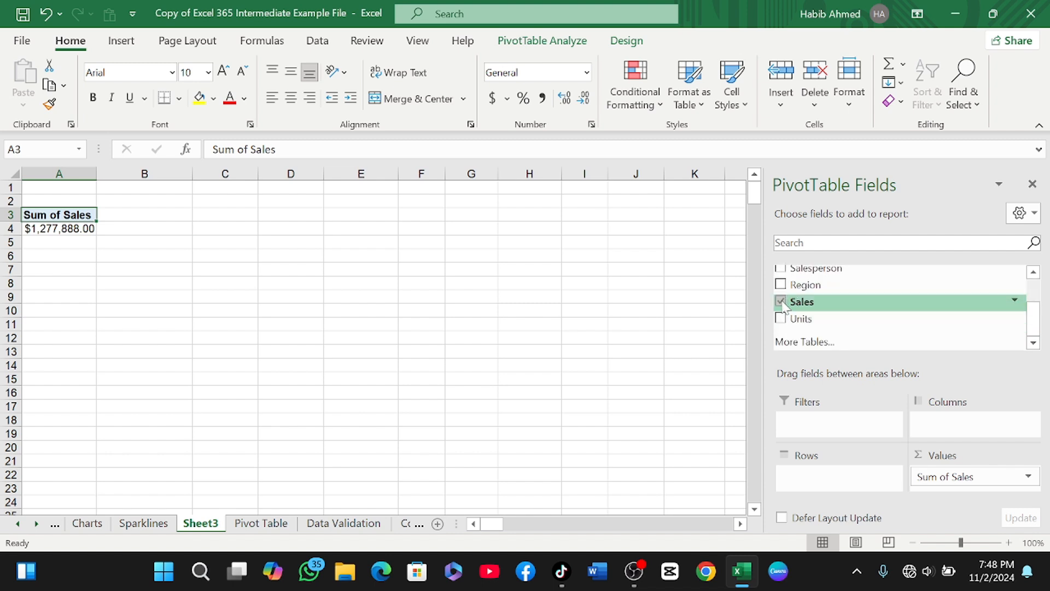
left_click(780, 301)
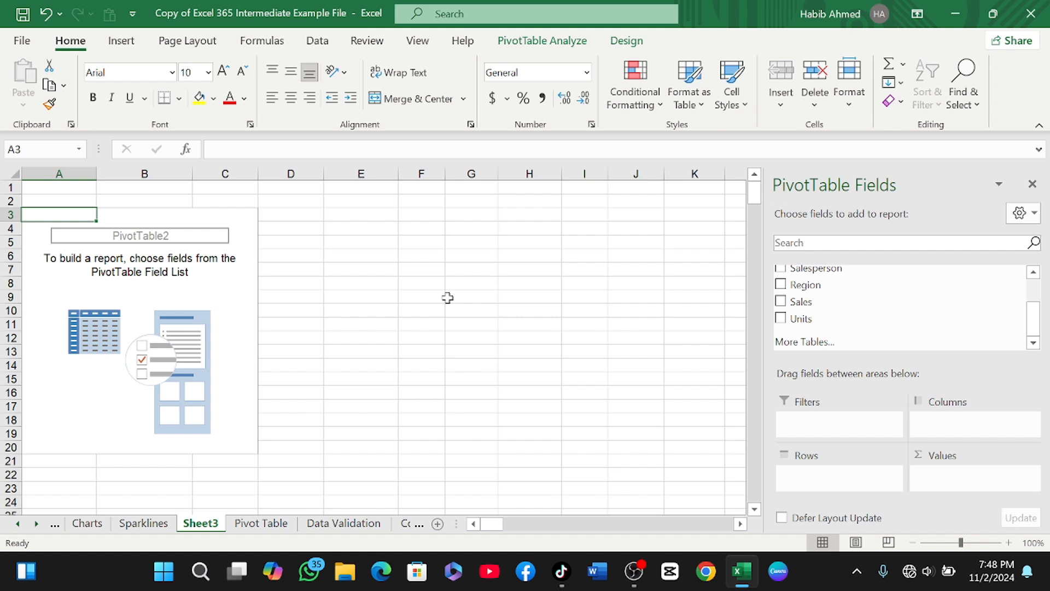
- Add Sales as the summed values and Salesperson as the rows of the PivotTable
left_click(781, 301)
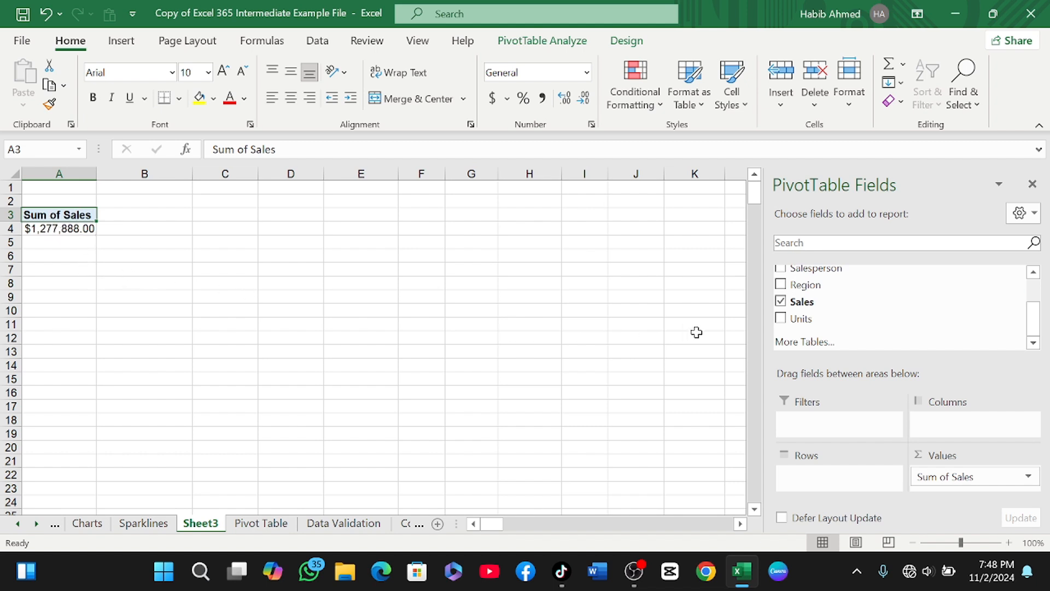
scroll(804, 319, "up", 1)
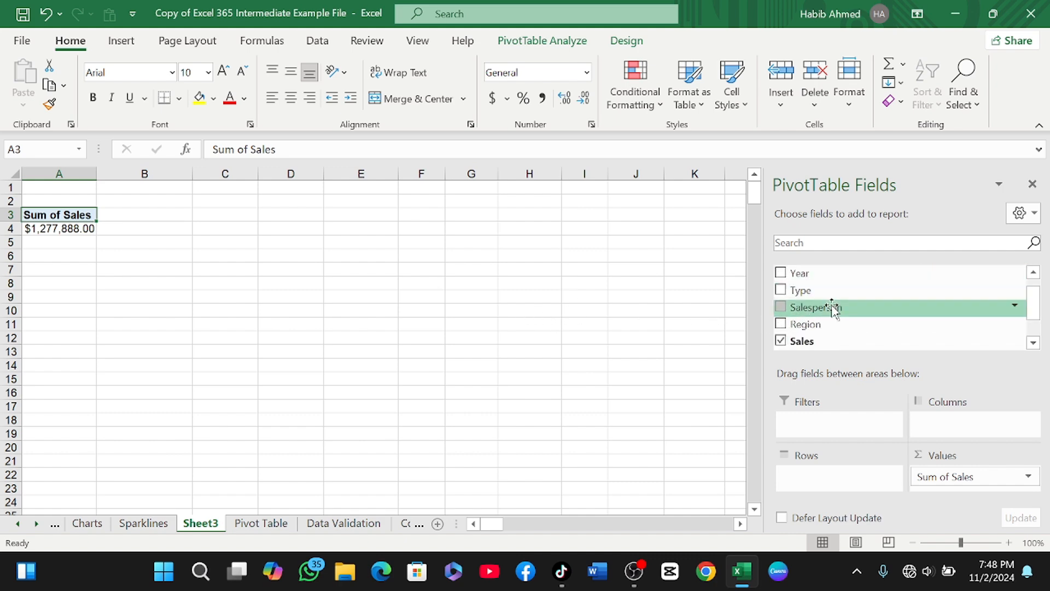
left_click(780, 308)
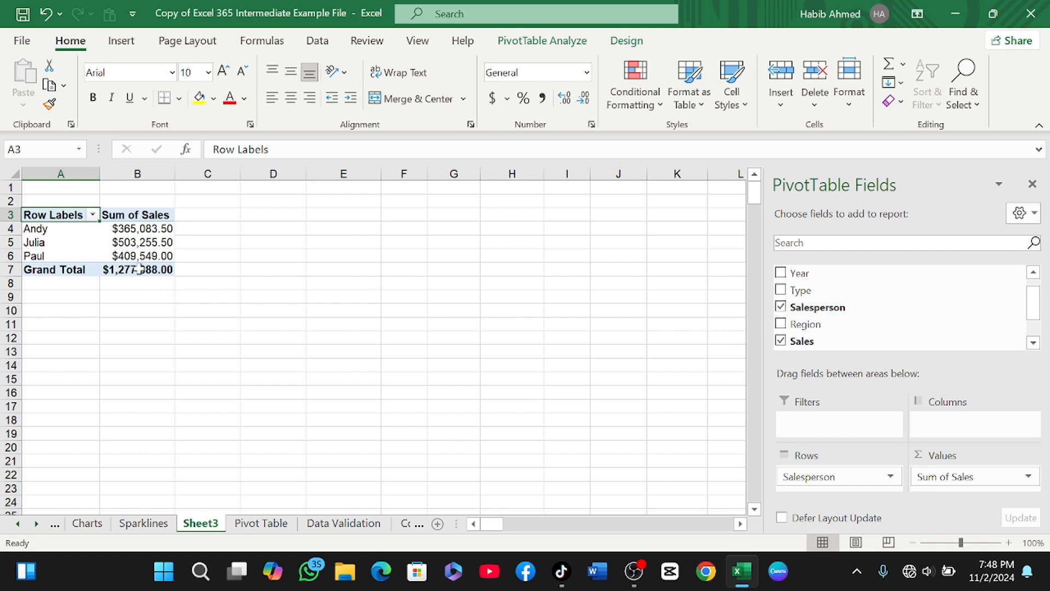
mouse_move(107, 239)
- Try Region as a nested row field, then place it in the PivotTable's columns instead
left_click(781, 324)
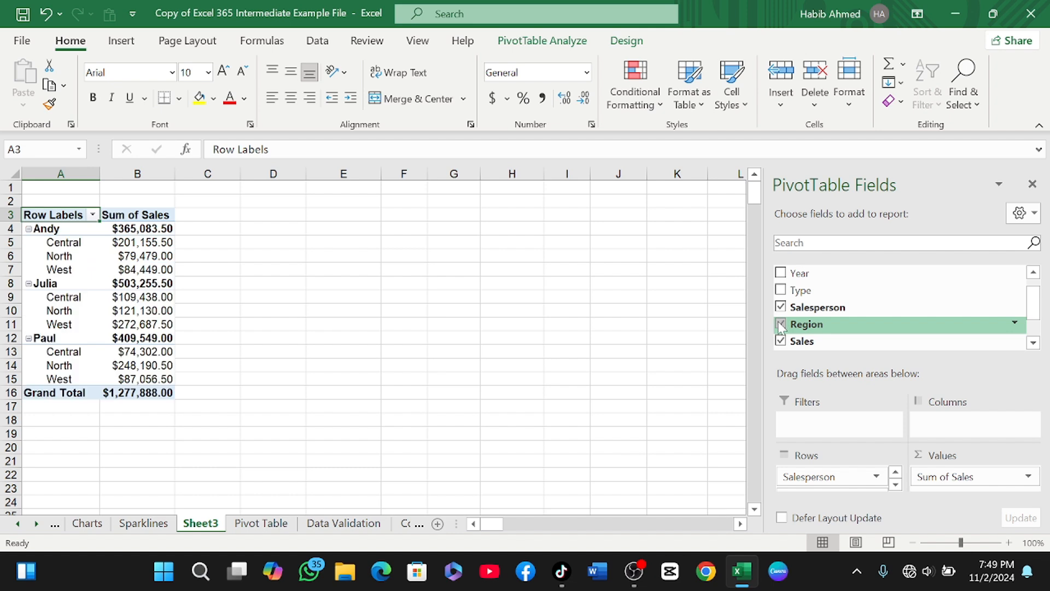
left_click(780, 323)
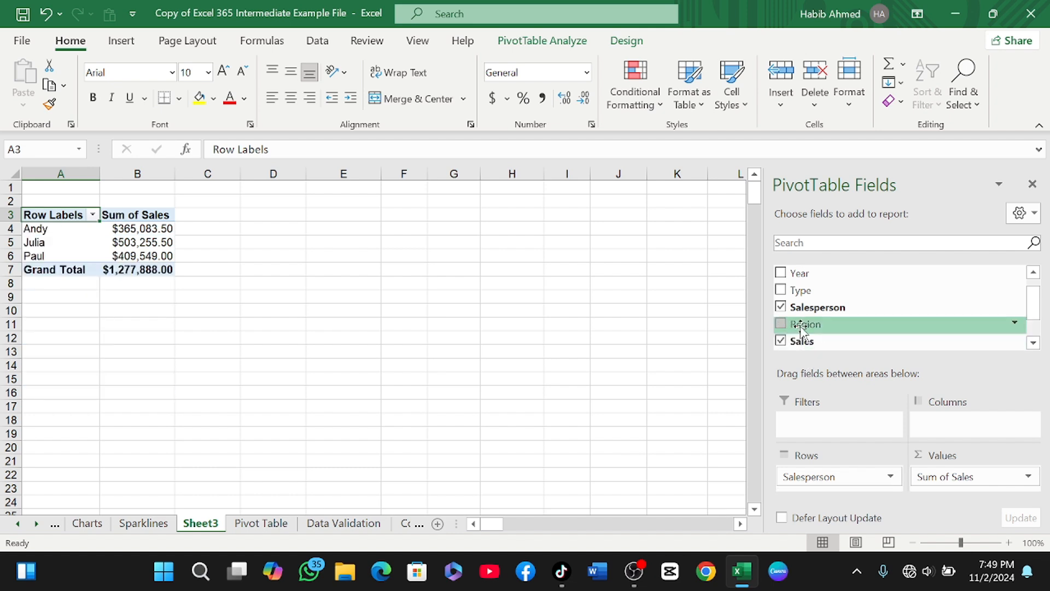
left_click_drag(800, 327, 940, 429)
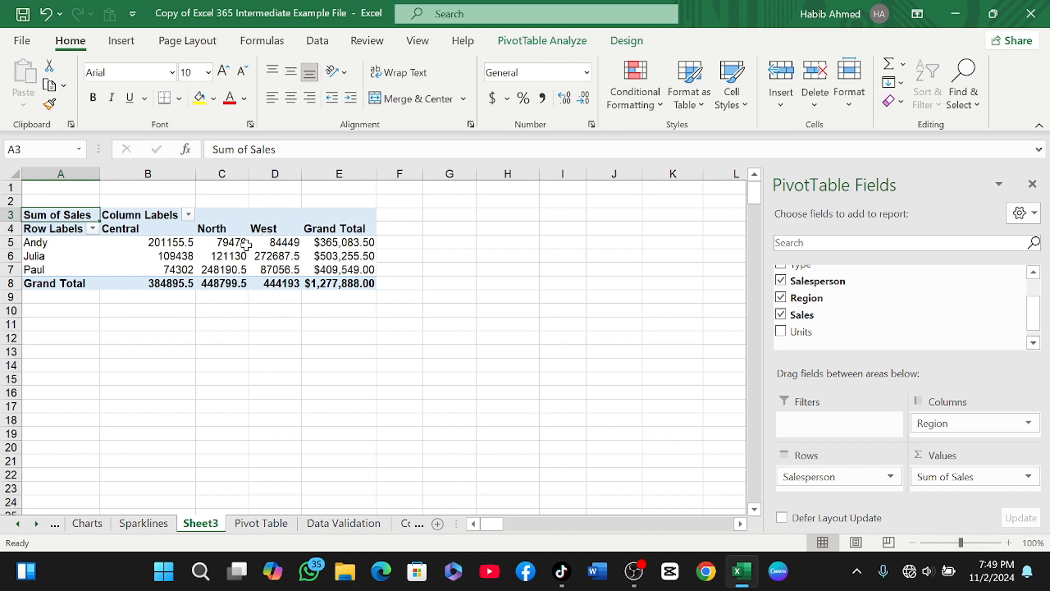
mouse_move(347, 249)
mouse_move(334, 257)
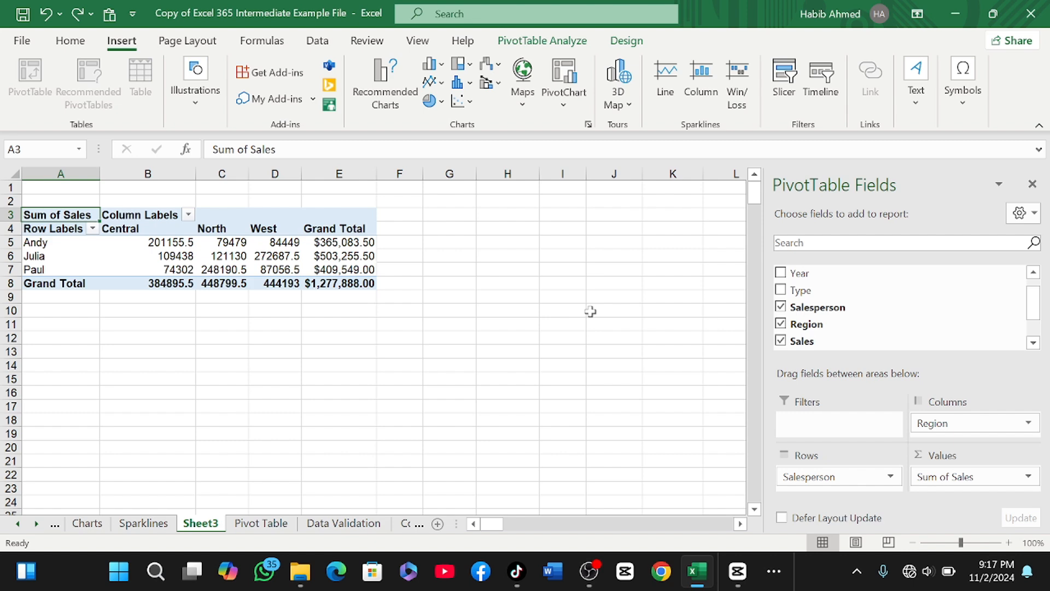
- Preview the line, pie and bar types for a PivotChart and insert it as a Clustered Column chart
left_click(70, 41)
left_click(122, 39)
left_click(564, 74)
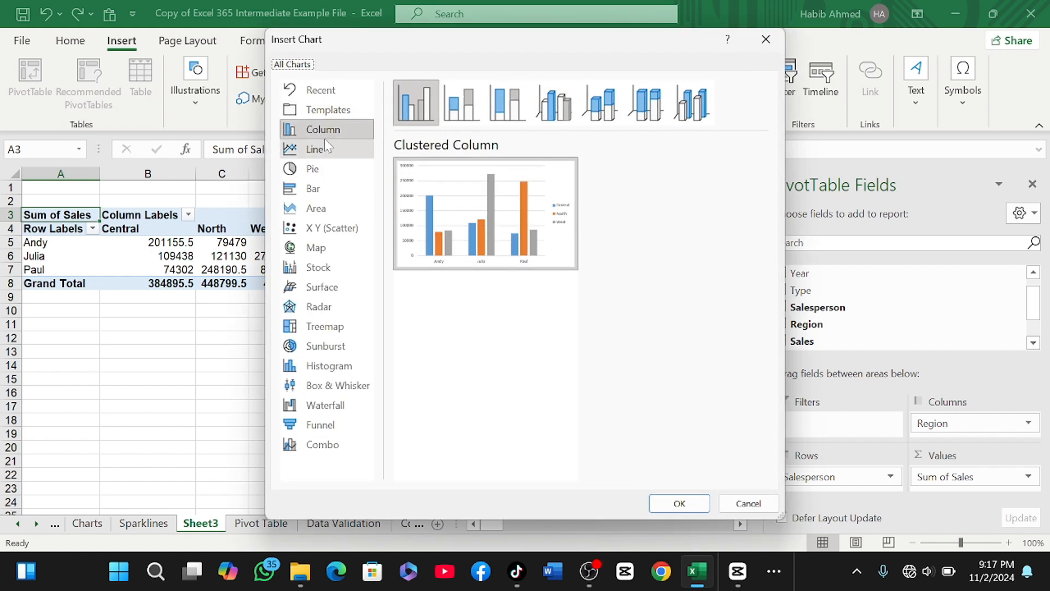
left_click(335, 154)
left_click(326, 169)
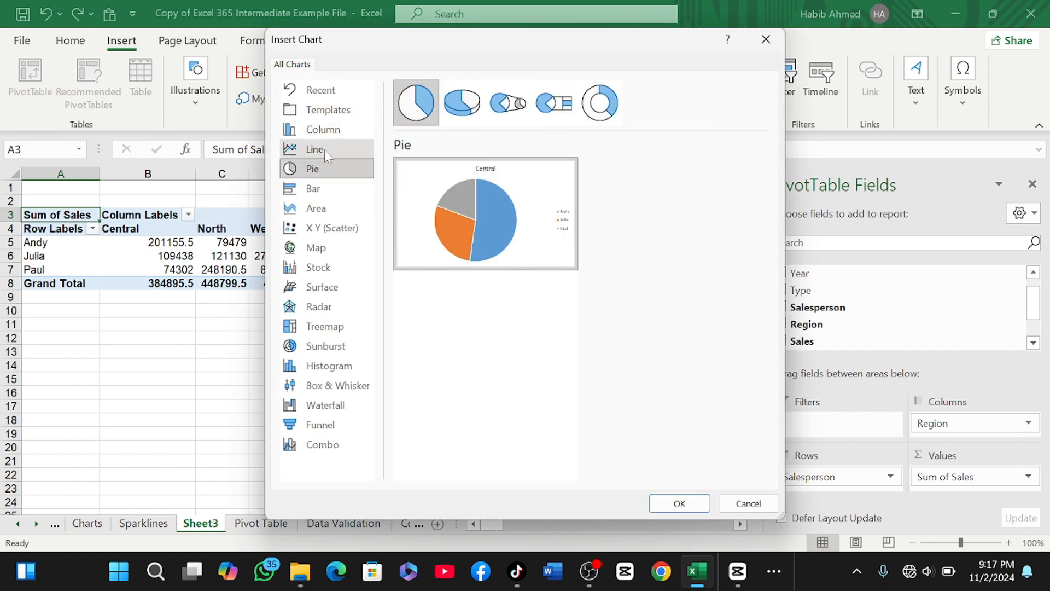
left_click(325, 187)
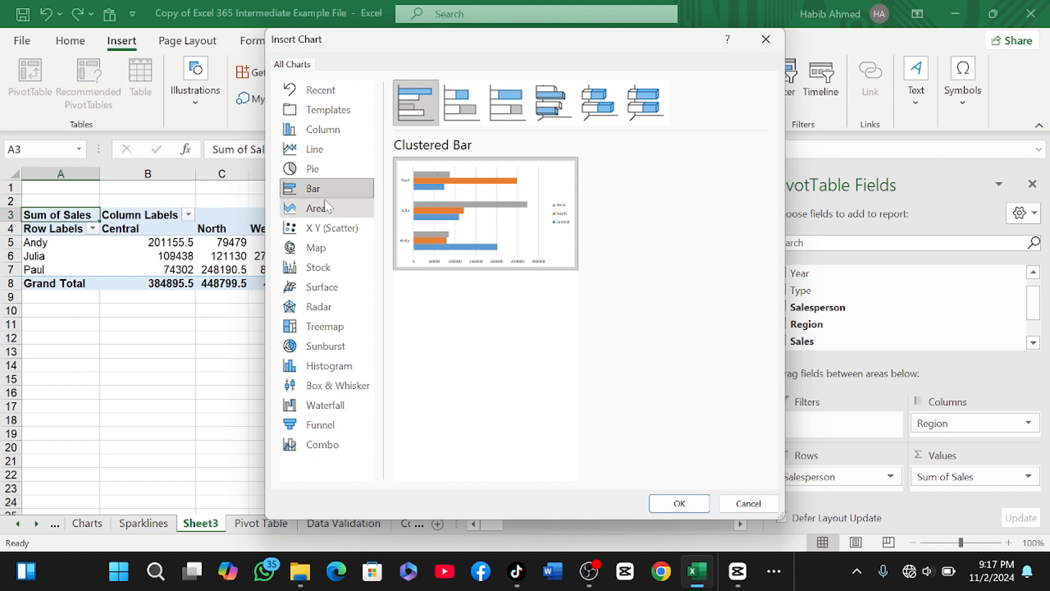
left_click(328, 131)
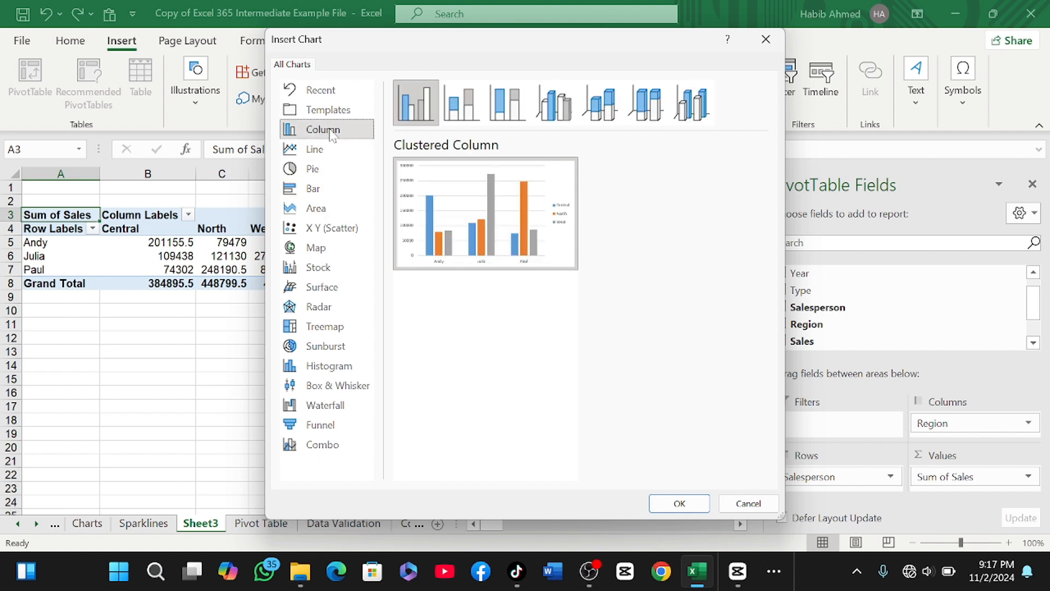
mouse_move(480, 179)
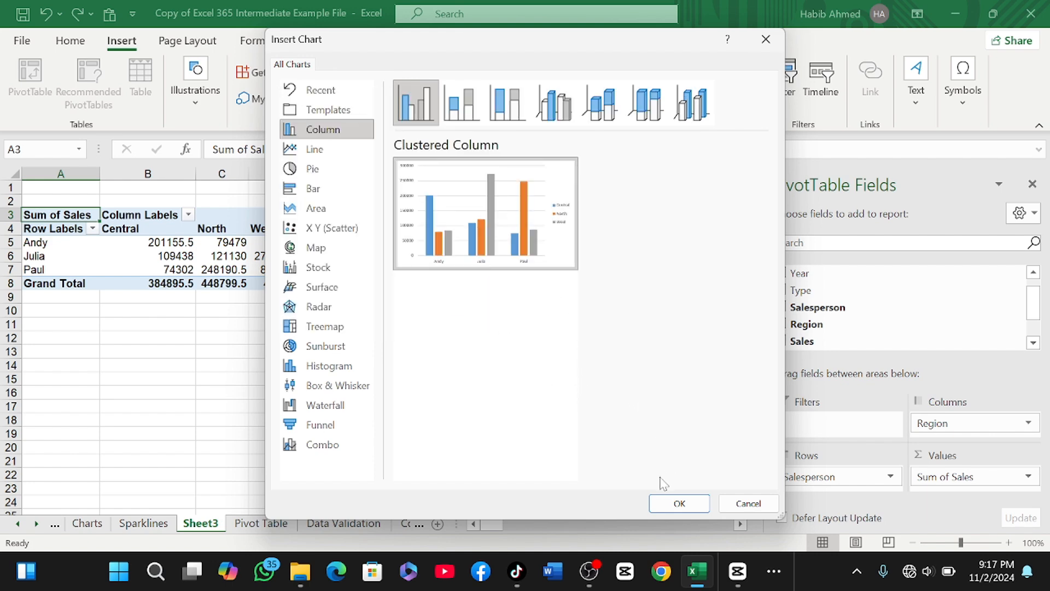
left_click(677, 502)
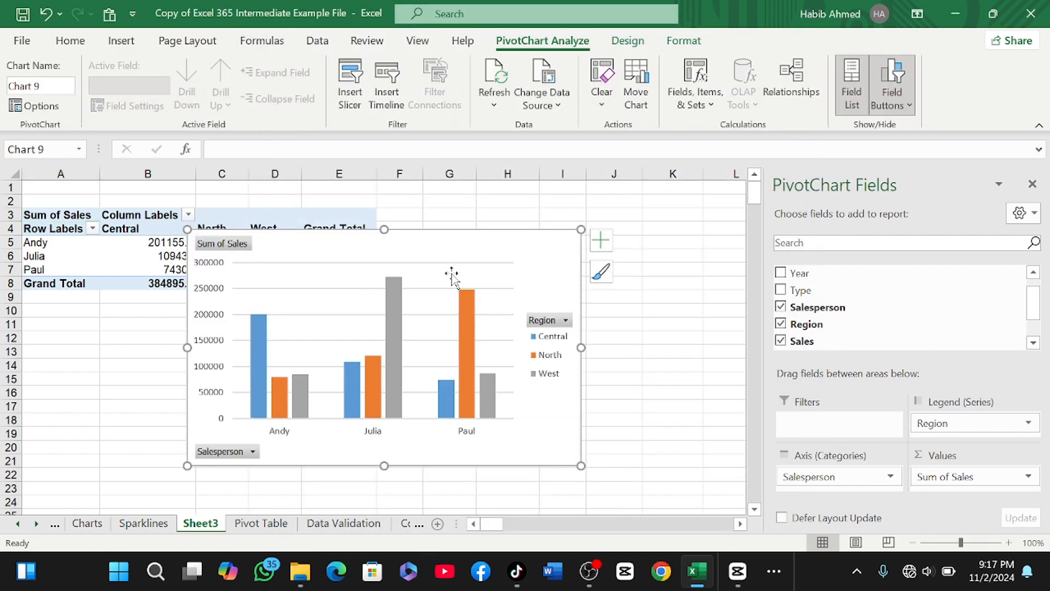
- Place the PivotChart beside the PivotTable and resize it to about 4.45 by 2.73 inches
left_click_drag(469, 249, 663, 201)
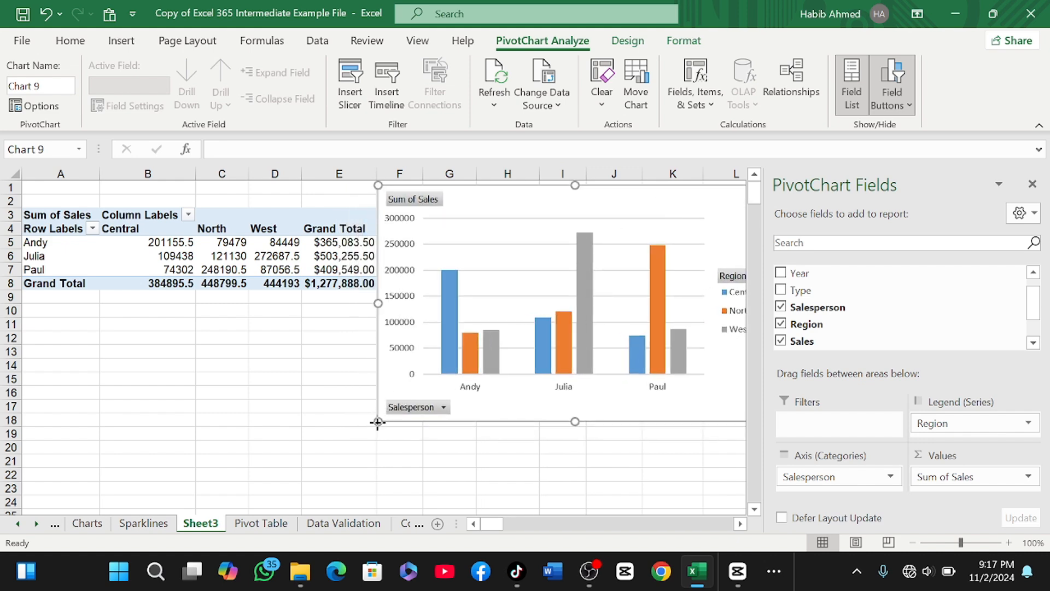
left_click_drag(377, 421, 421, 380)
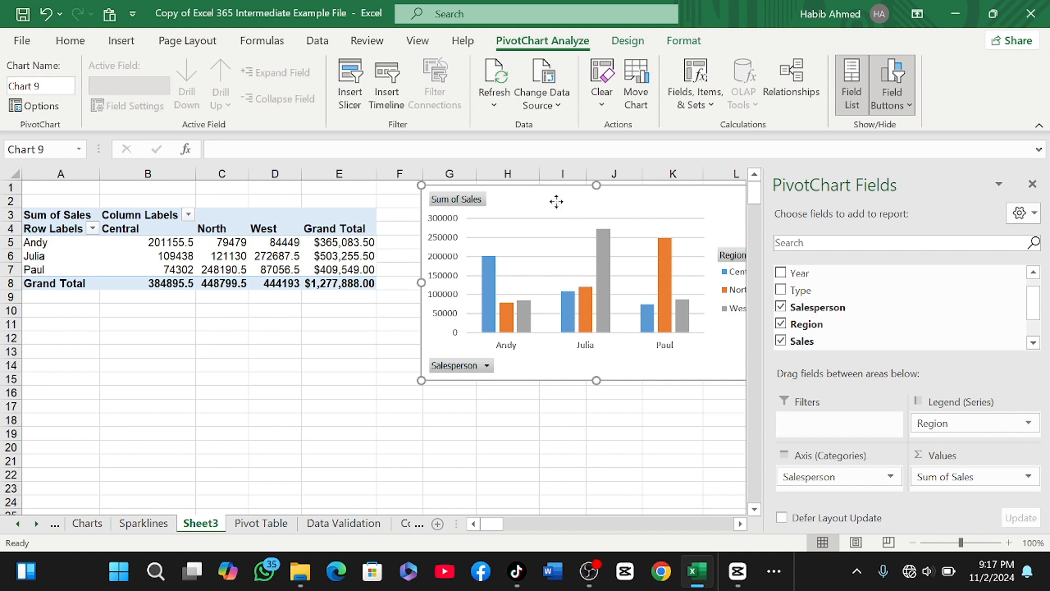
left_click_drag(556, 201, 521, 200)
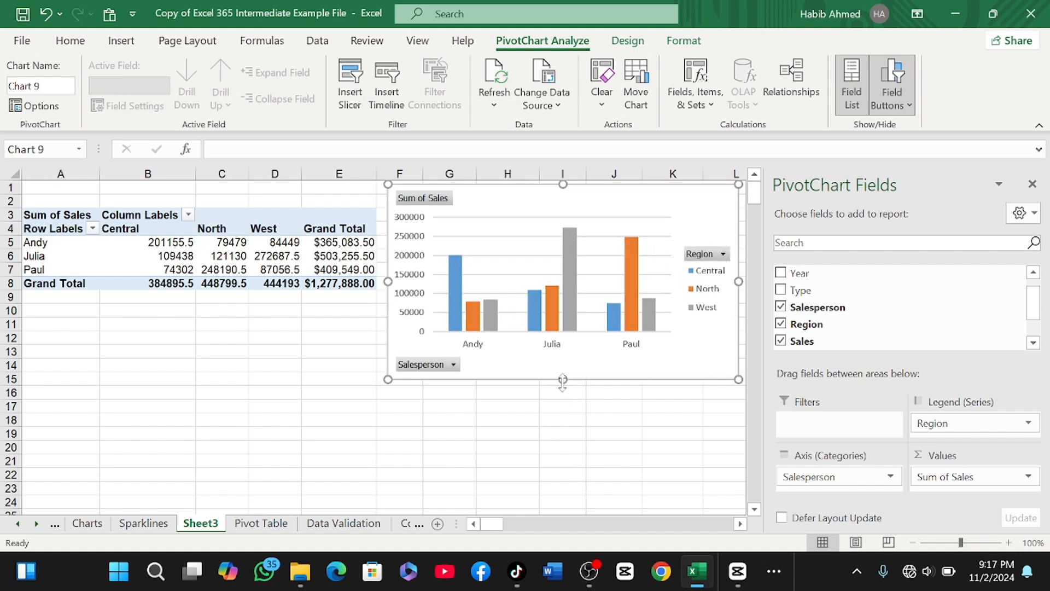
left_click_drag(561, 378, 565, 399)
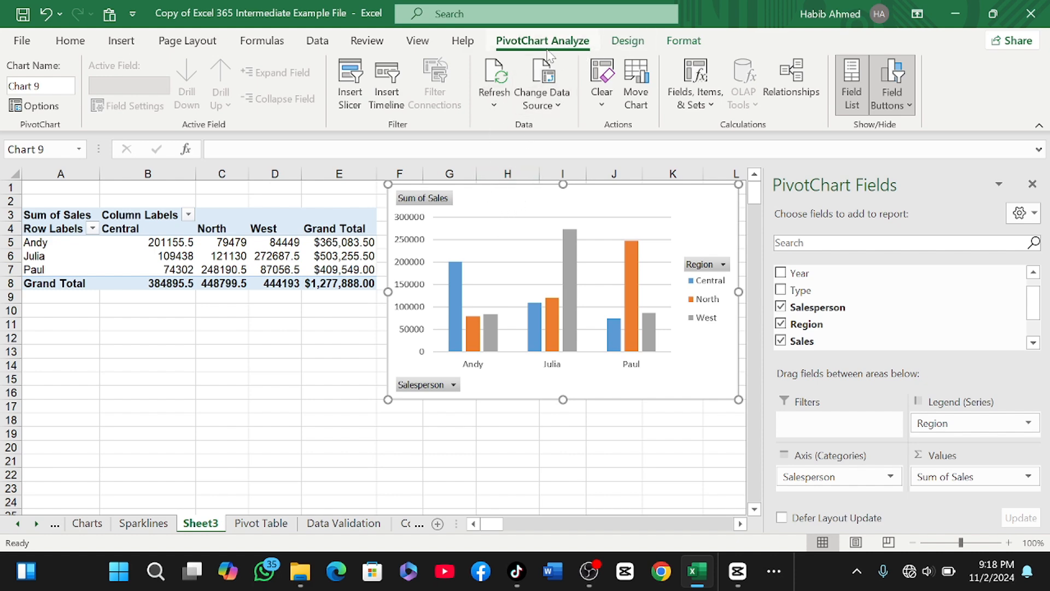
left_click(627, 42)
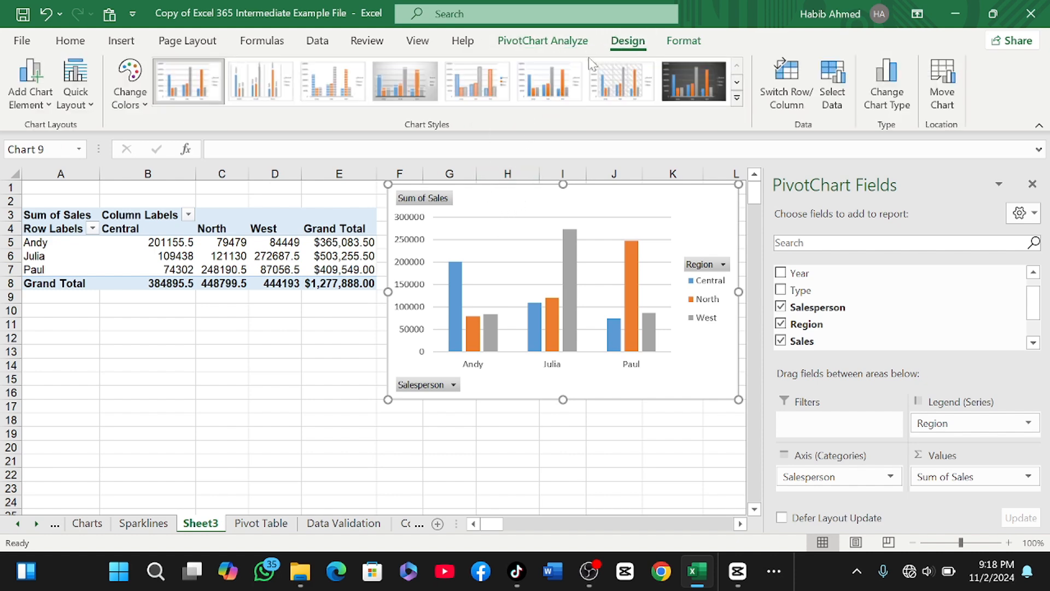
left_click(683, 42)
left_click(560, 46)
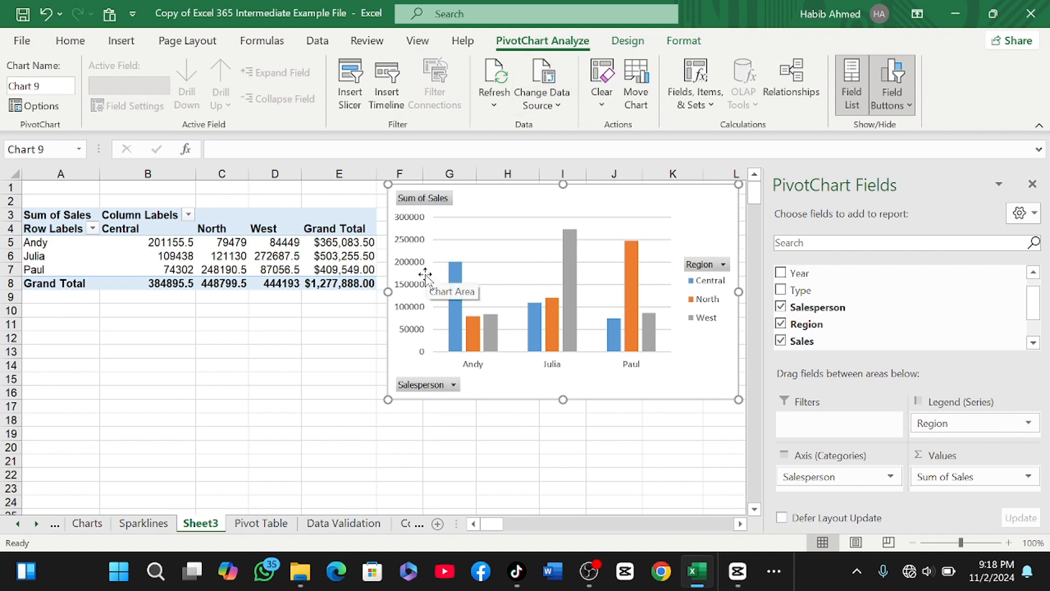
- Filter the PivotChart to the first and third listed salespeople, and clear the Salesperson filter again
left_click(453, 386)
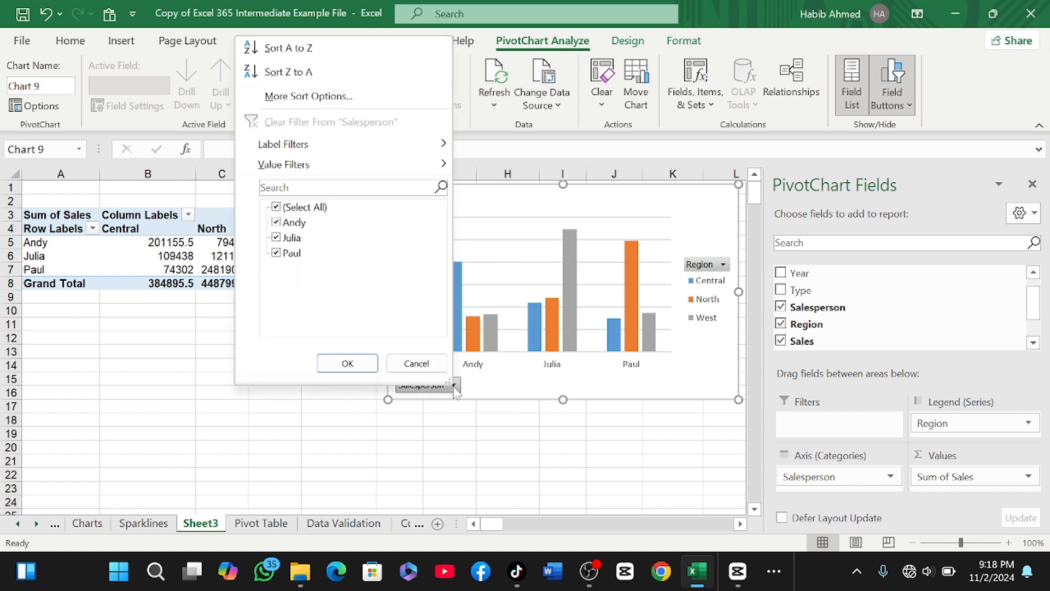
left_click(277, 208)
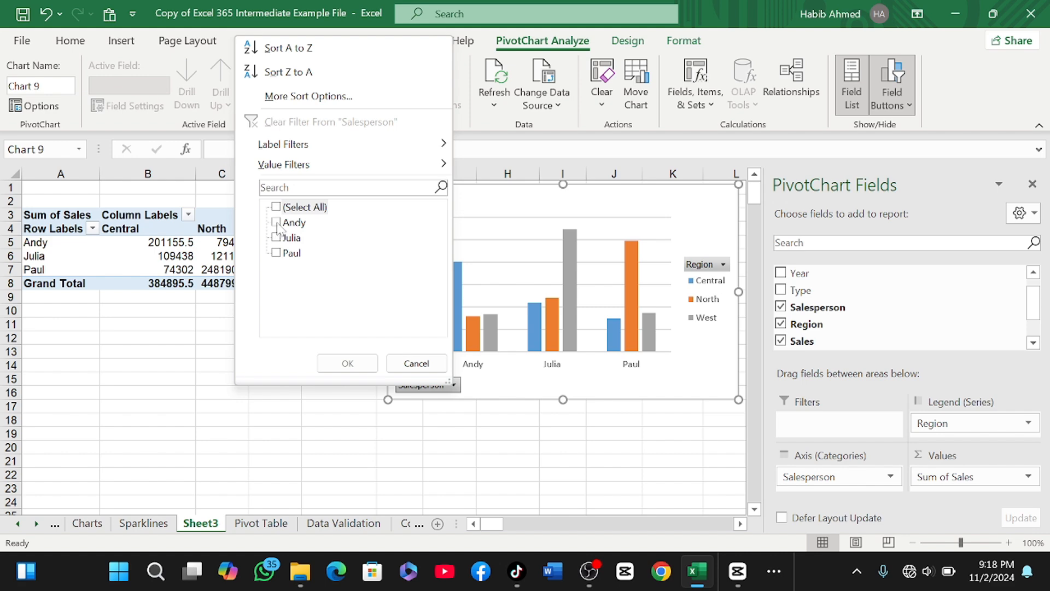
left_click(277, 223)
left_click(277, 254)
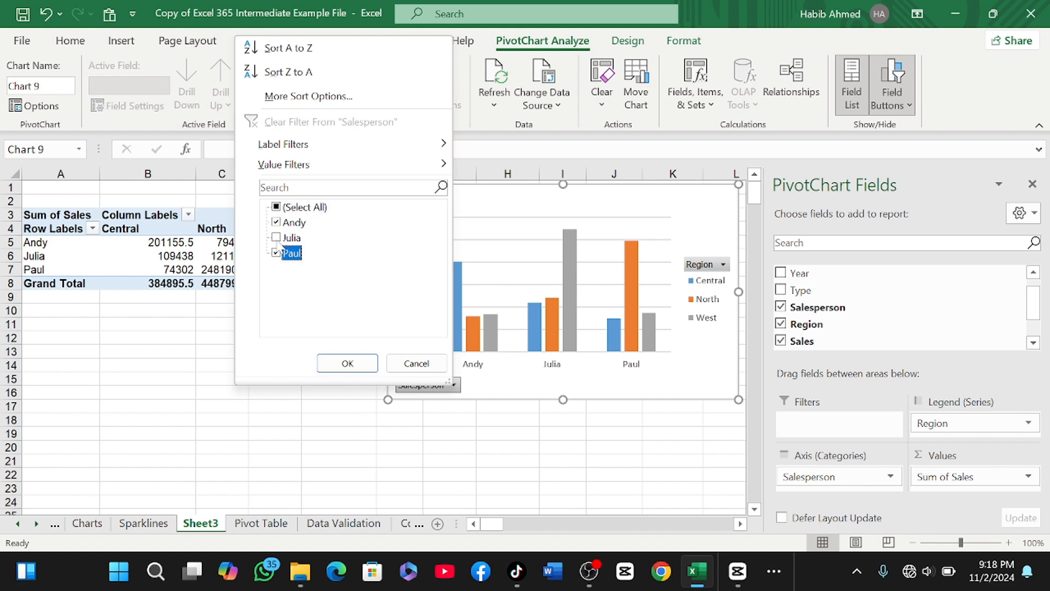
left_click(348, 364)
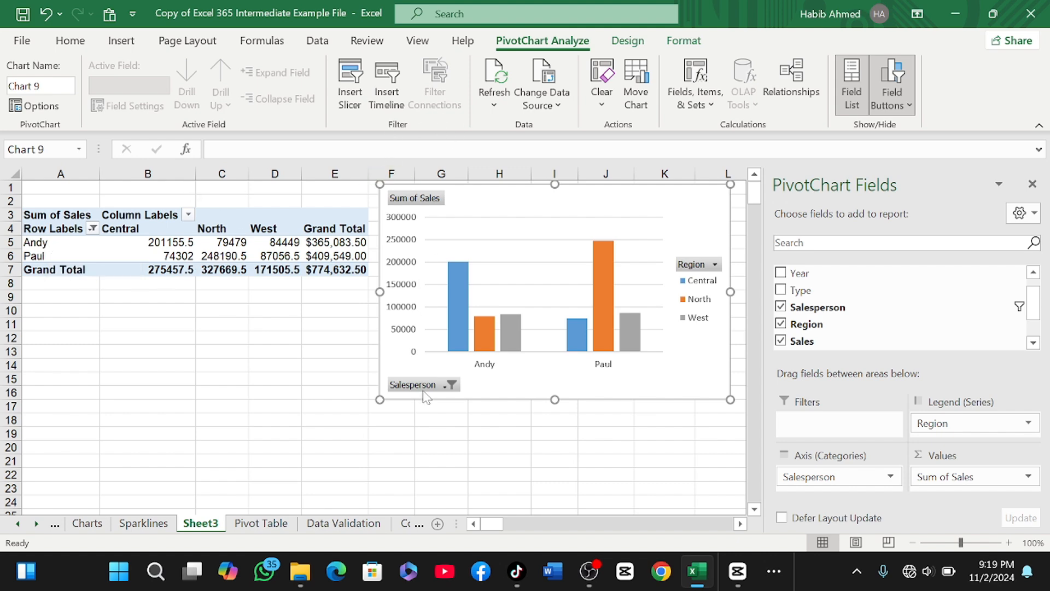
left_click(451, 385)
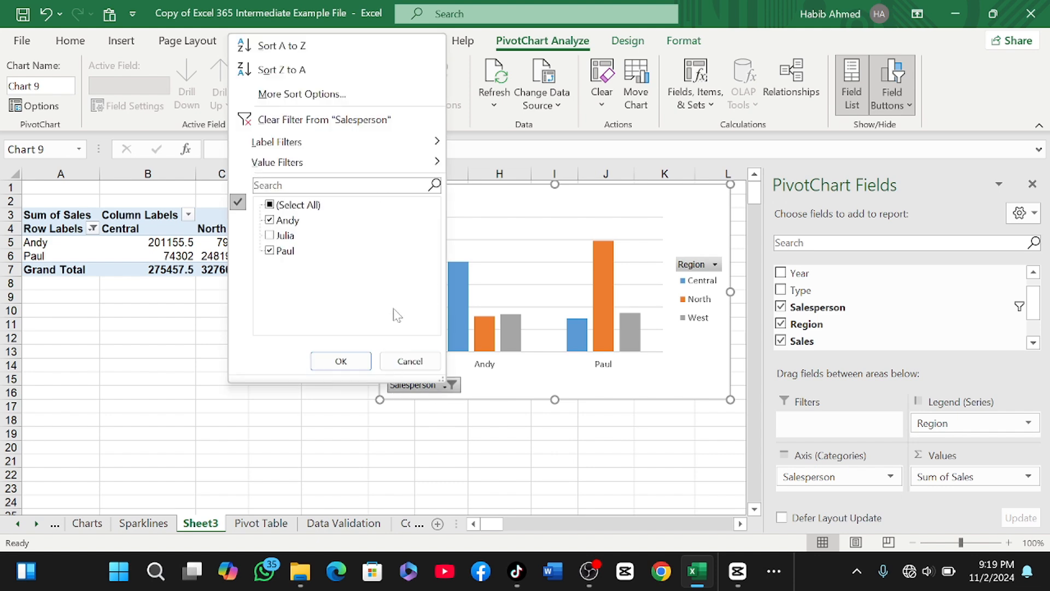
left_click(311, 121)
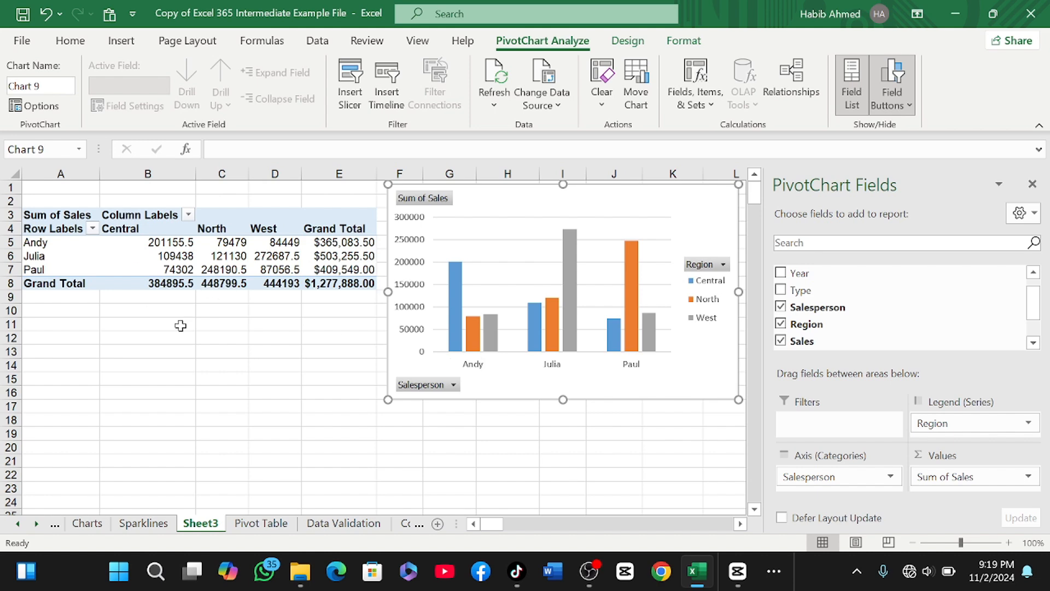
left_click(638, 47)
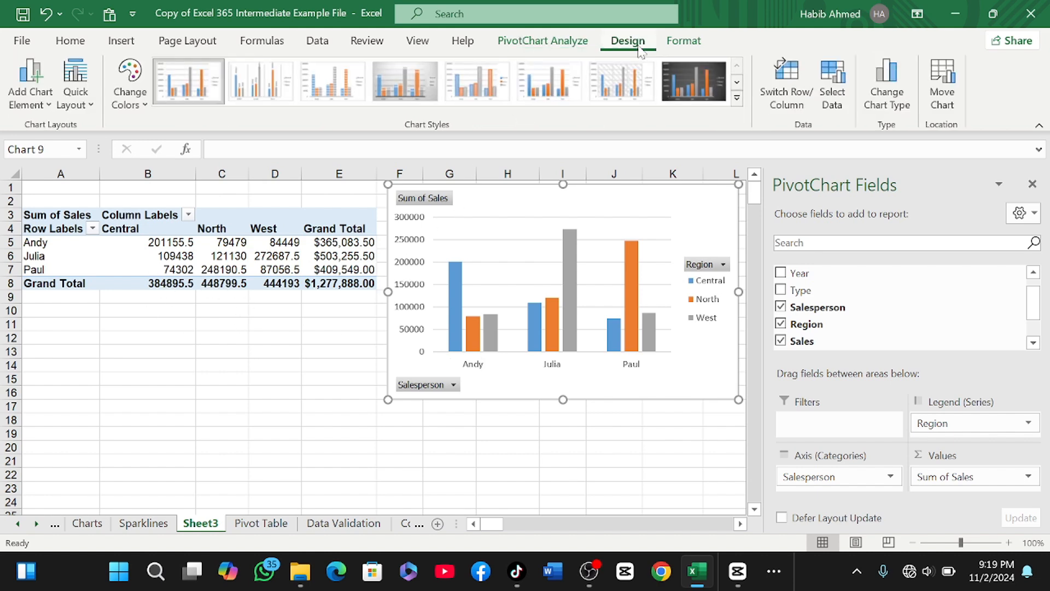
left_click(27, 89)
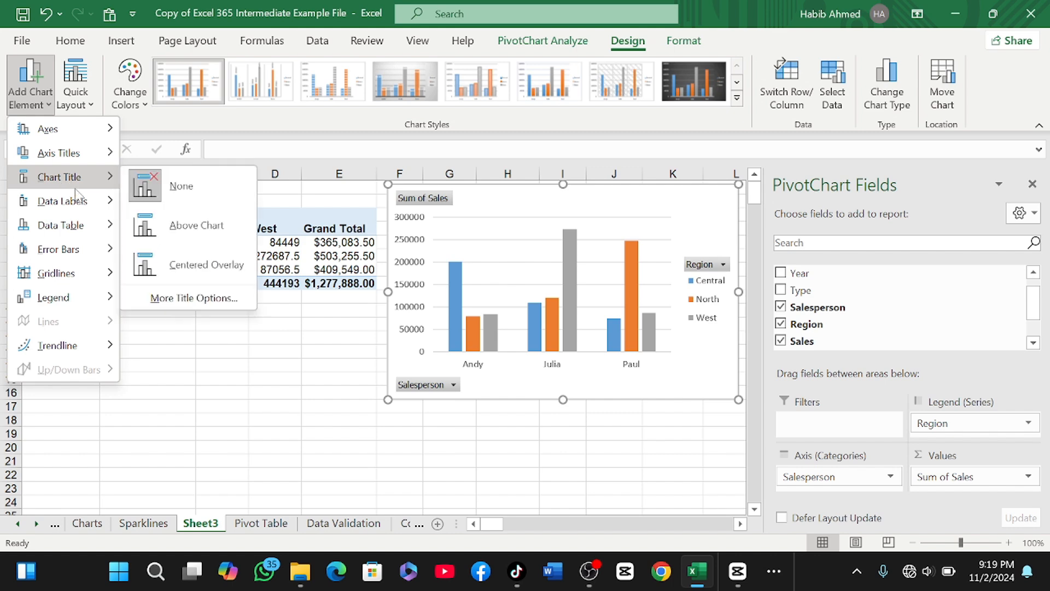
left_click(82, 93)
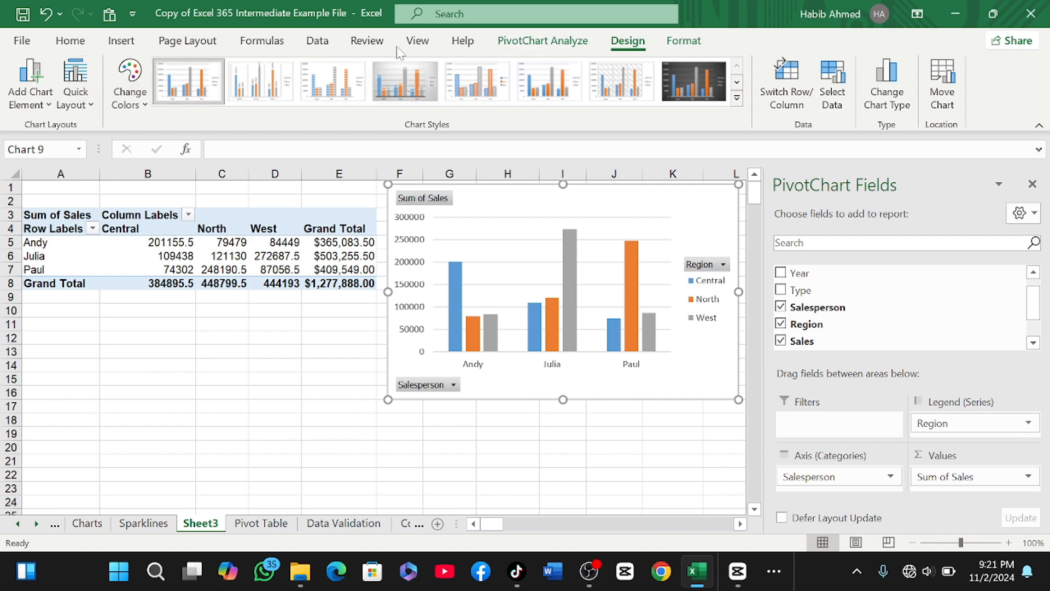
left_click(667, 43)
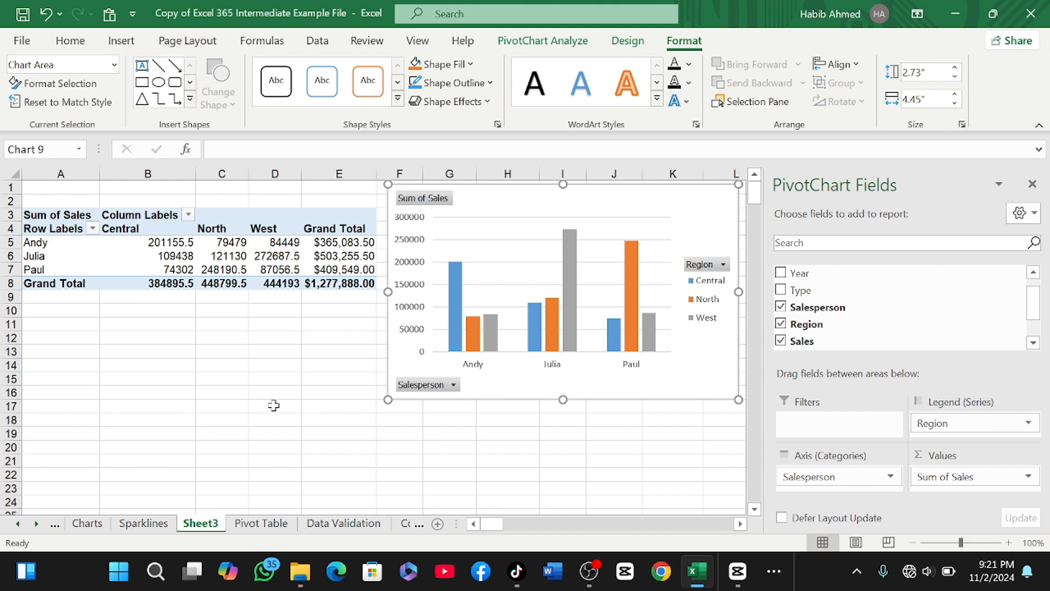
- Hide all field buttons on the PivotChart
right_click(422, 387)
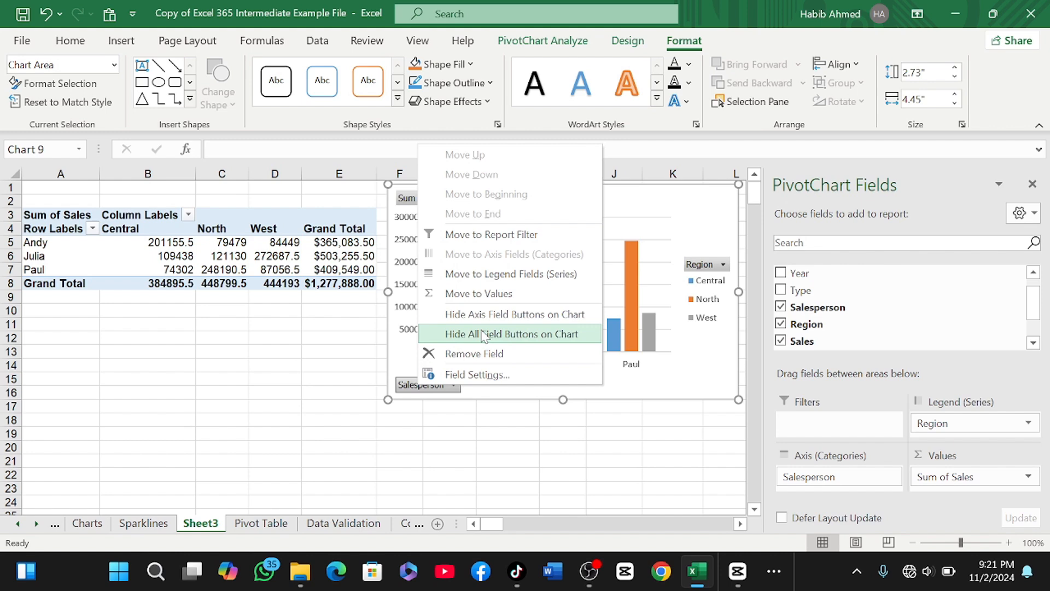
left_click(511, 334)
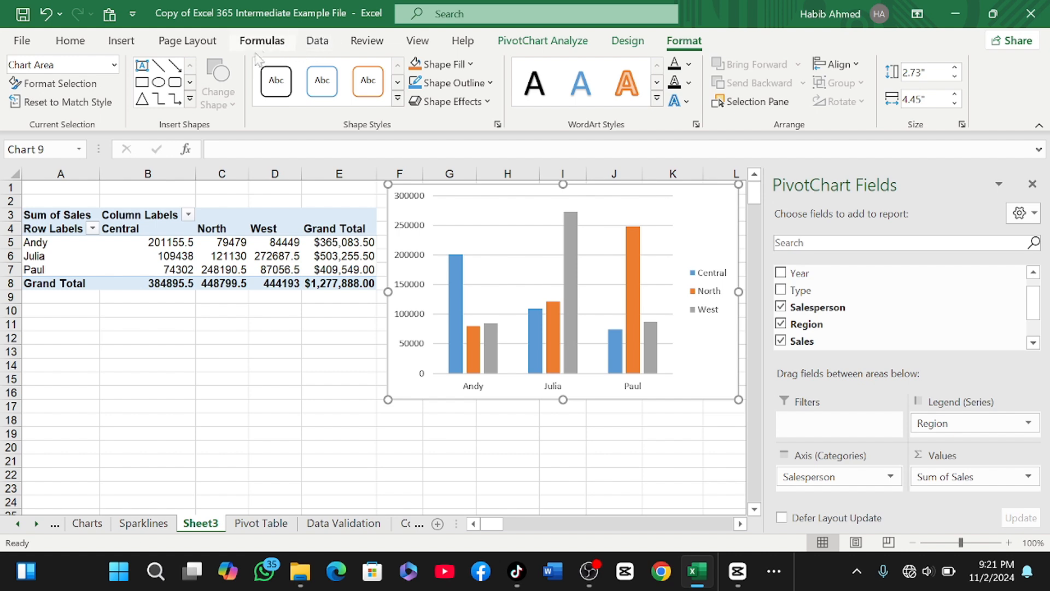
left_click(122, 41)
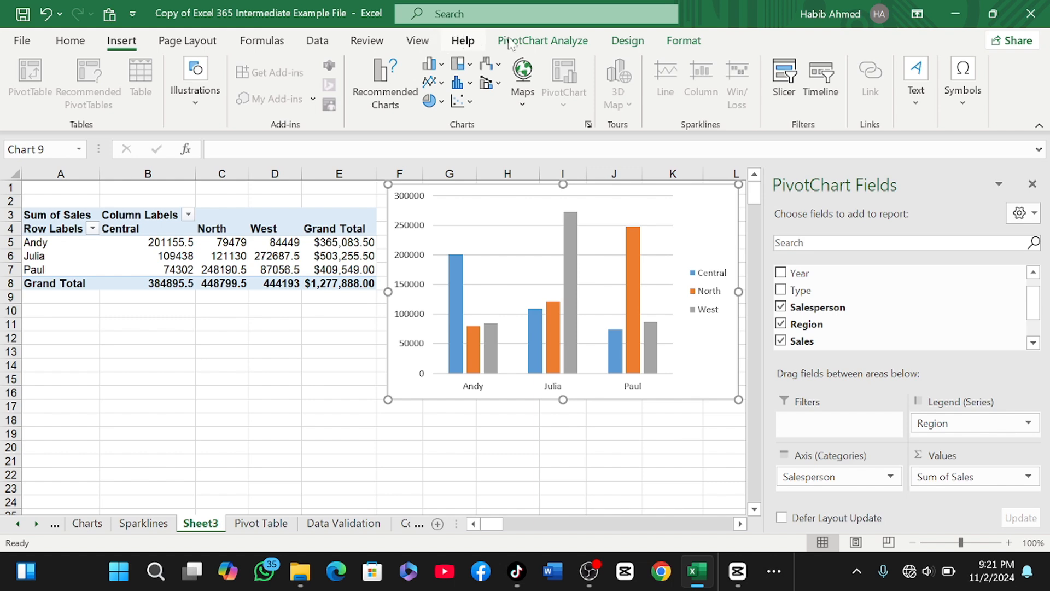
- Insert slicers for the Month, Salesperson and Region fields of the PivotChart
left_click(70, 41)
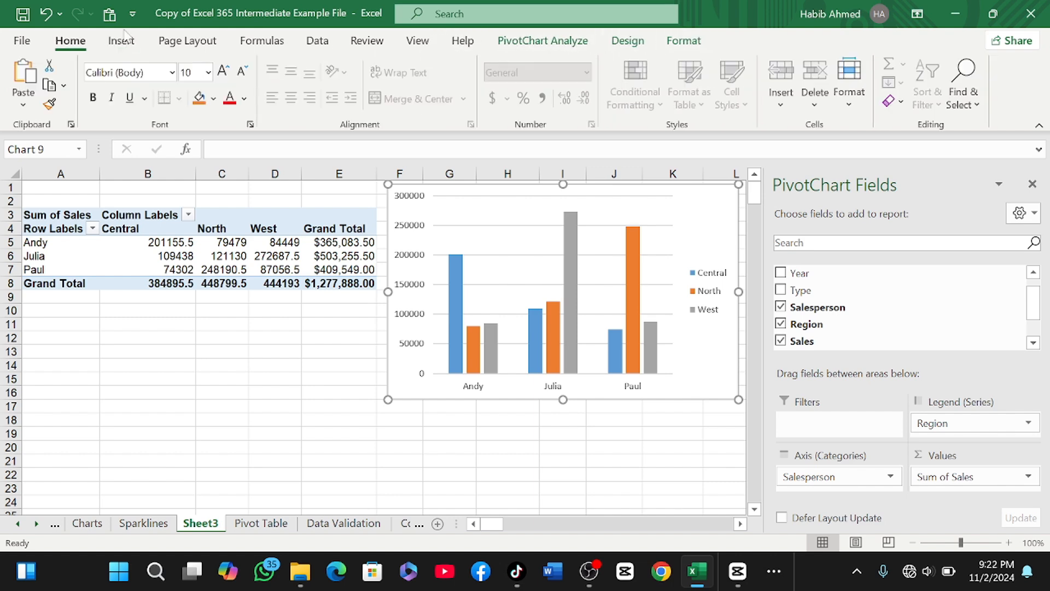
left_click(122, 43)
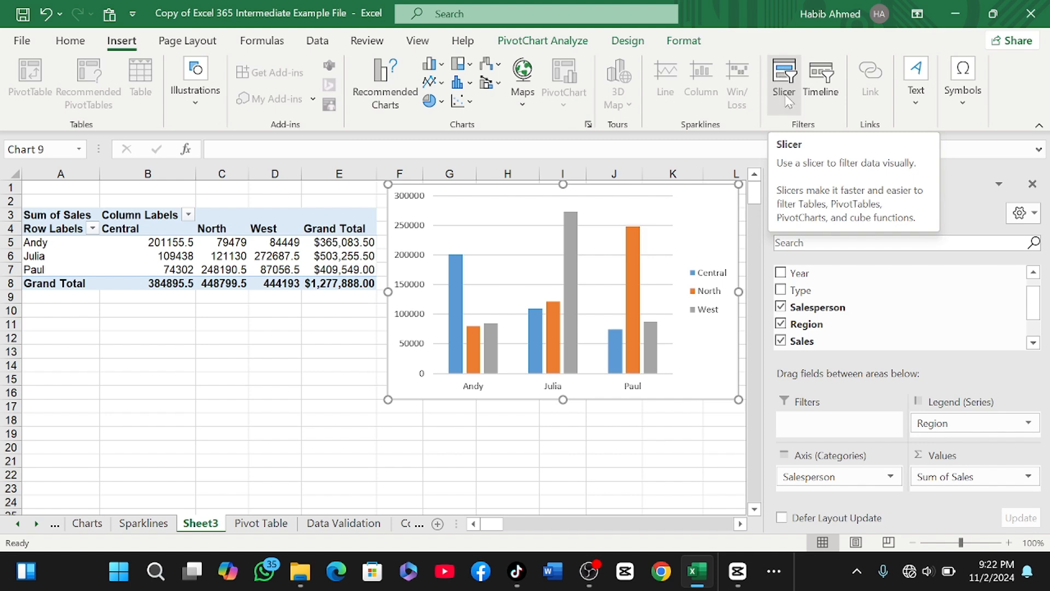
left_click(780, 84)
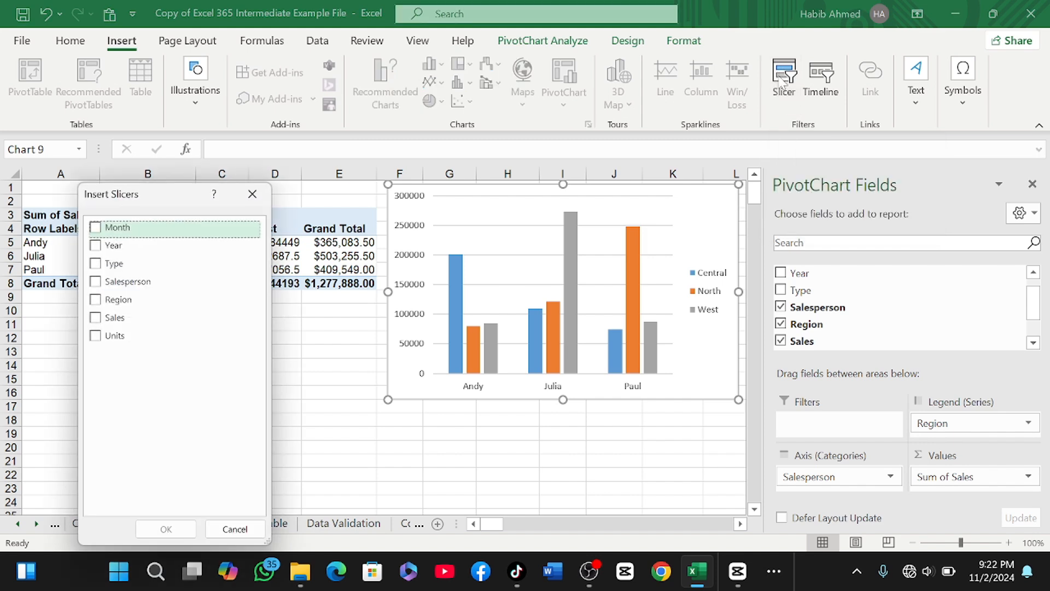
left_click(96, 228)
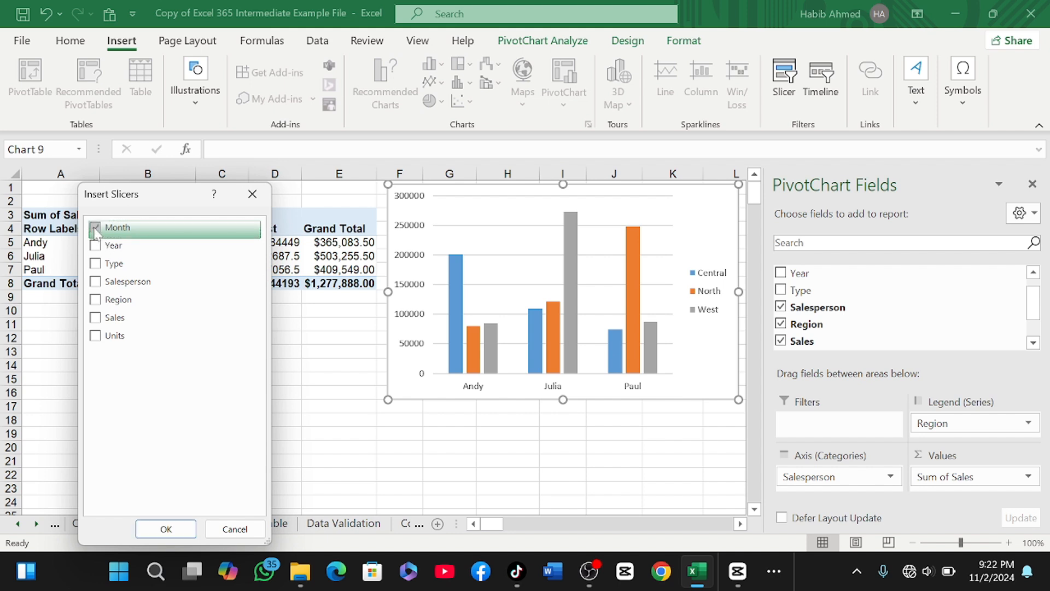
left_click(96, 284)
left_click(95, 298)
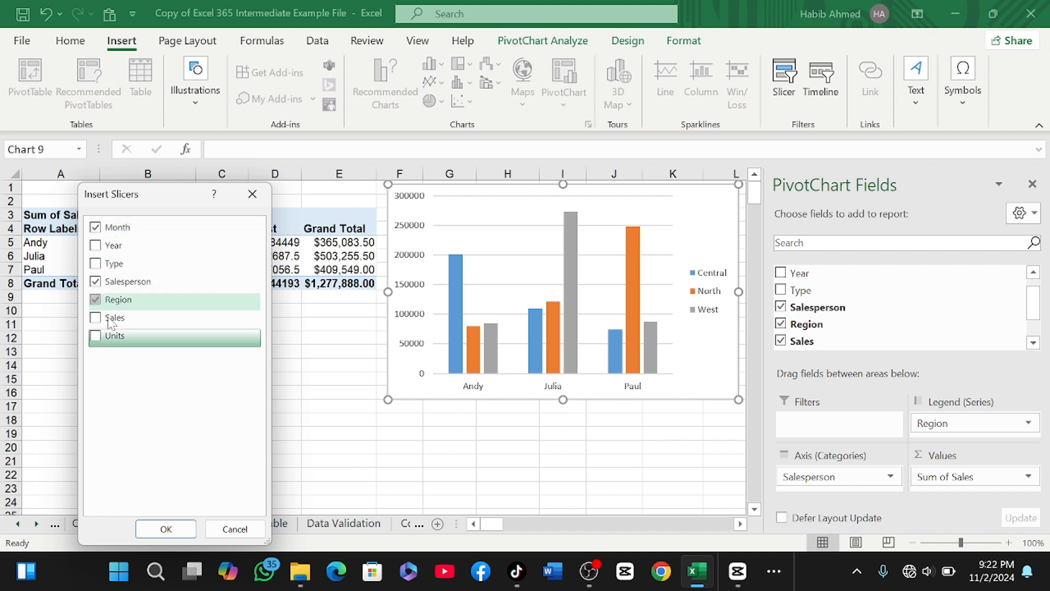
left_click(166, 528)
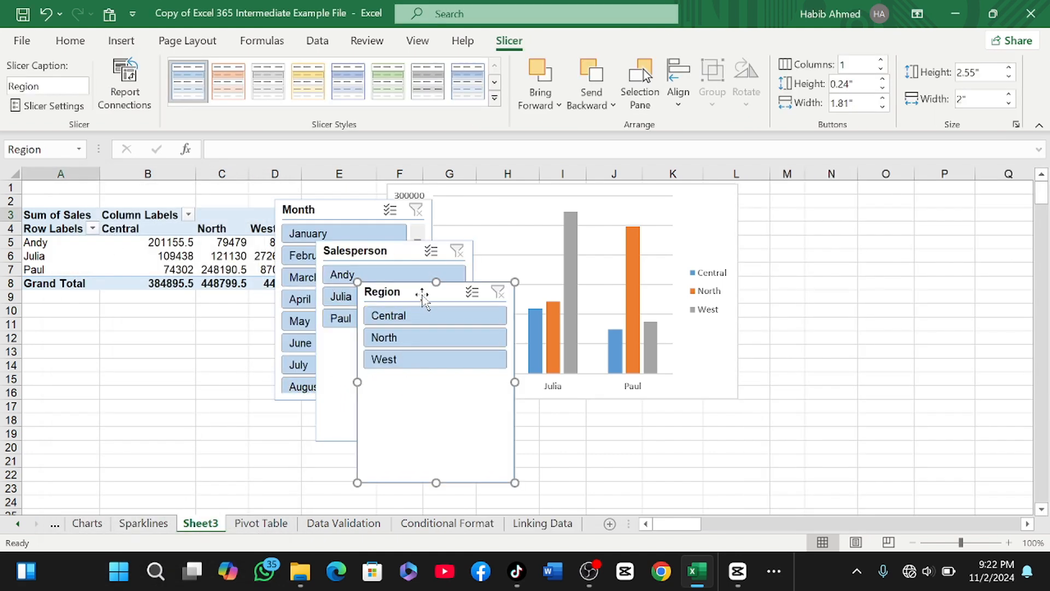
- Place the Region slicer directly below the PivotTable and shorten it to about 1.33 inches high
left_click_drag(422, 295, 96, 300)
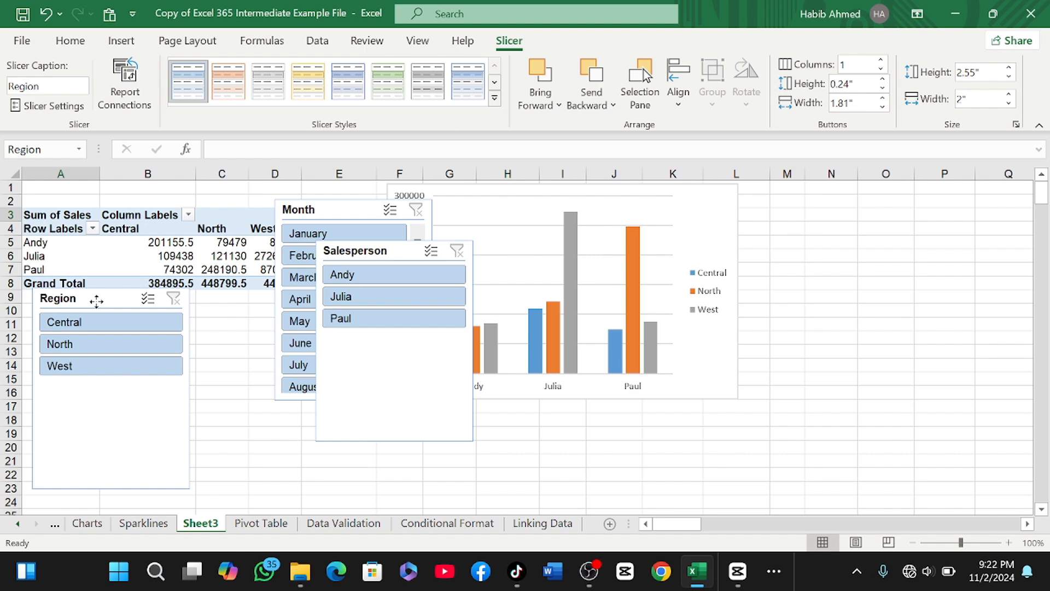
left_click_drag(111, 489, 116, 393)
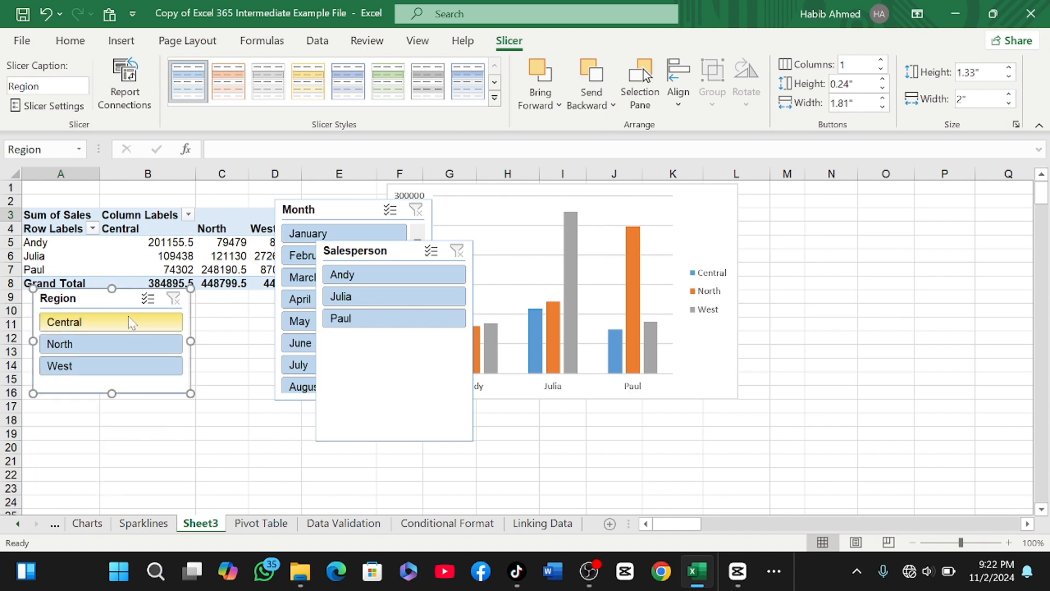
left_click_drag(101, 301, 98, 312)
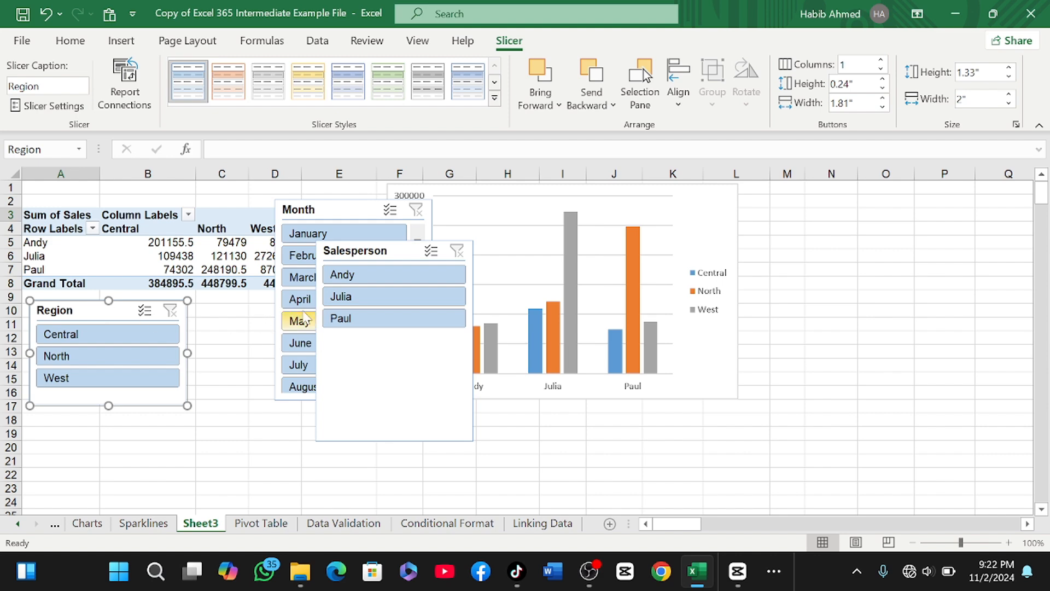
- Shorten the Salesperson slicer to about 1.33 inches high and place it beneath the Region slicer
left_click_drag(397, 250, 237, 339)
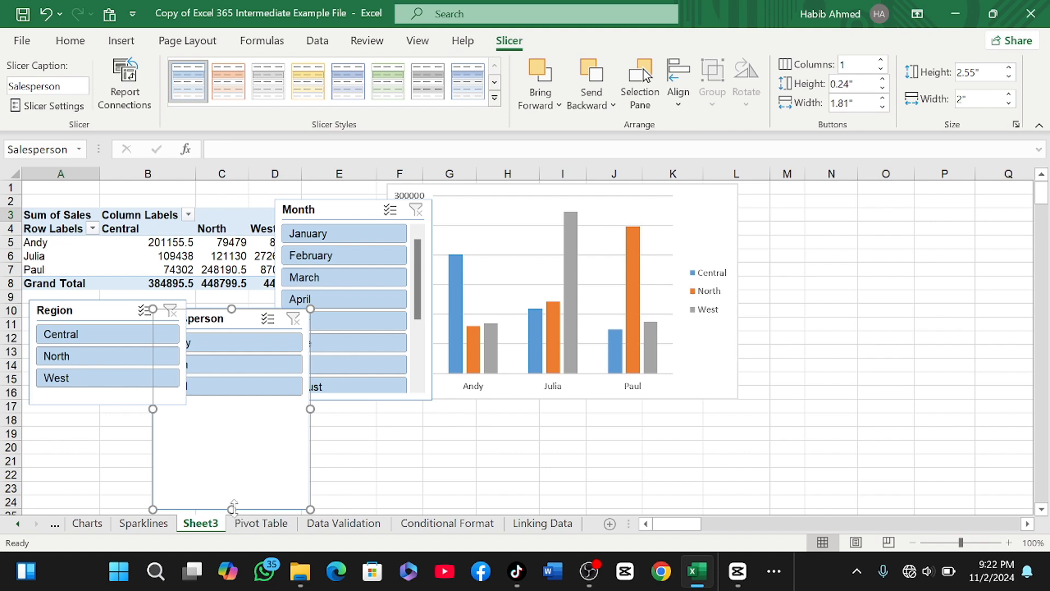
left_click_drag(232, 509, 237, 400)
left_click_drag(237, 304, 121, 409)
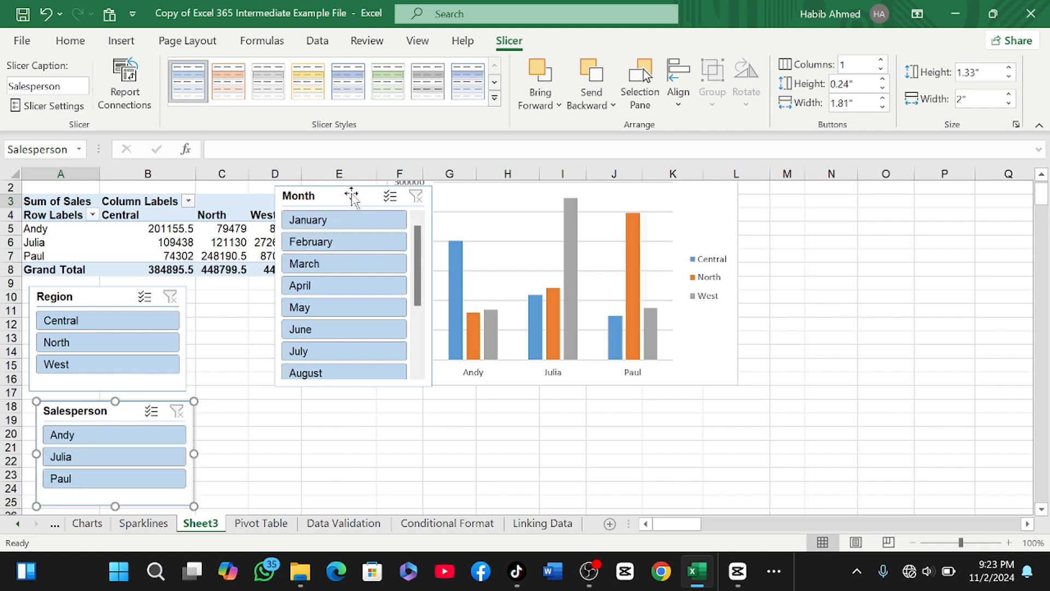
- Move the Month slicer beside the Region slicer and arrange its buttons in 3 columns
left_click_drag(352, 195, 289, 305)
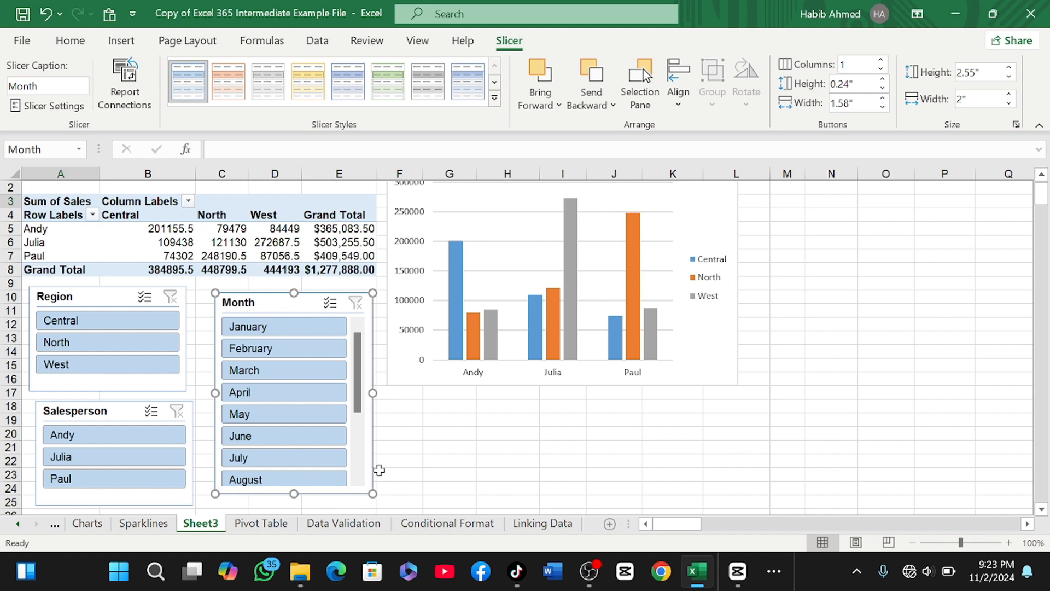
left_click(357, 479)
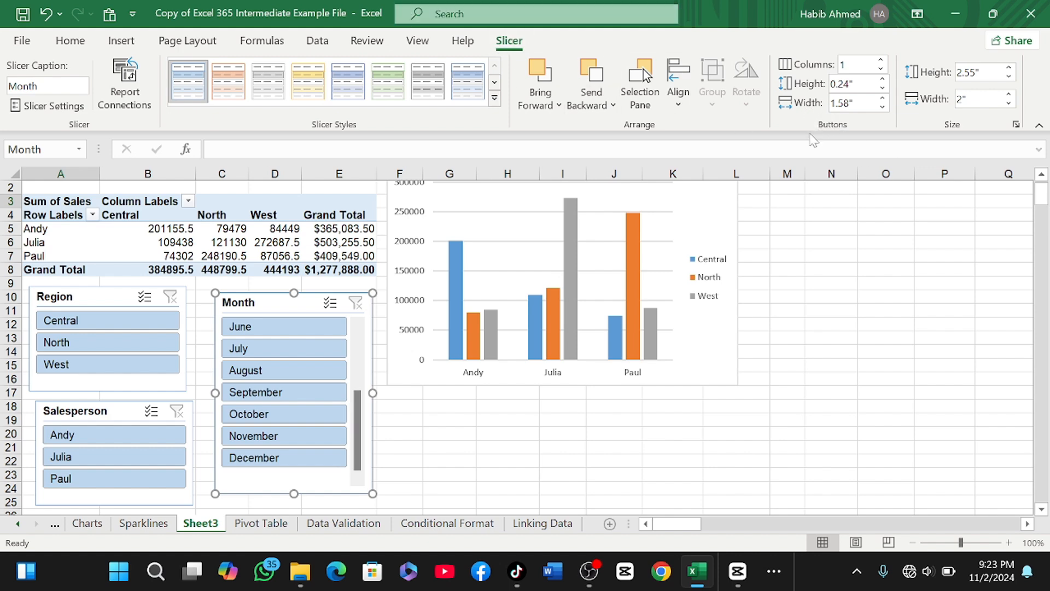
left_click(881, 60)
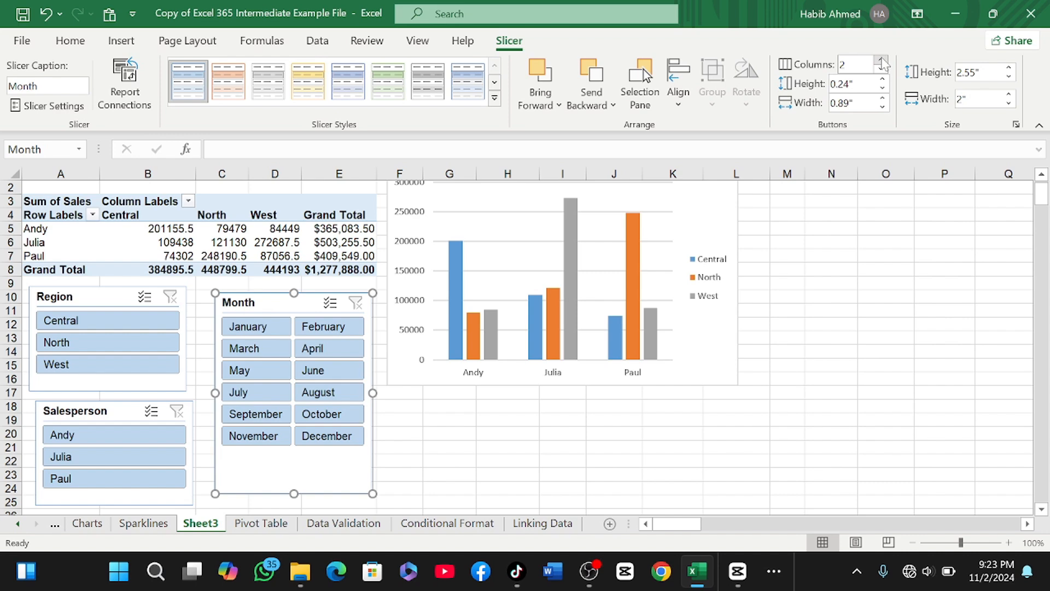
left_click(881, 60)
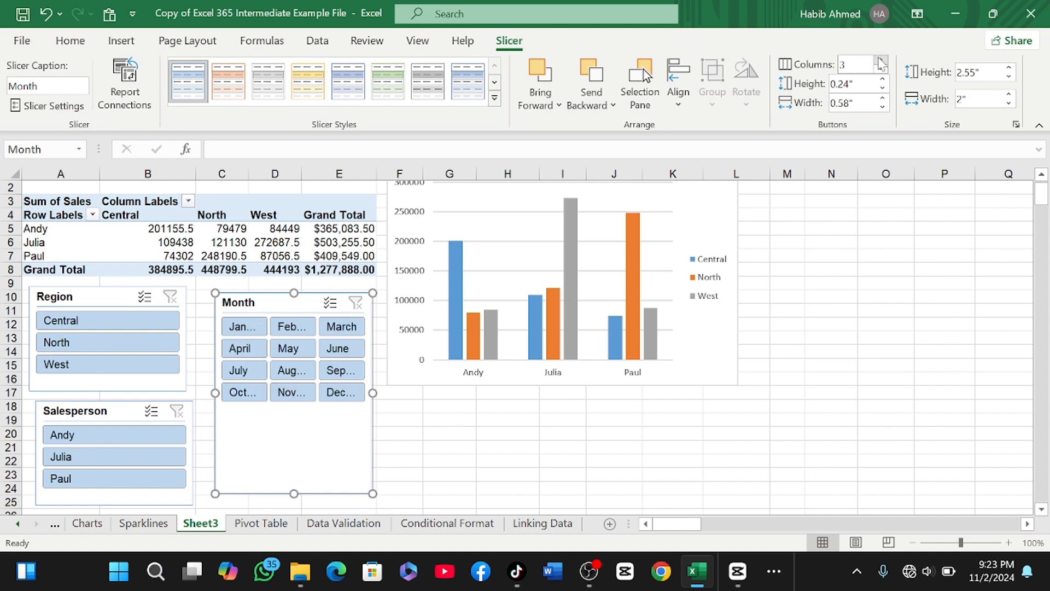
left_click(881, 61)
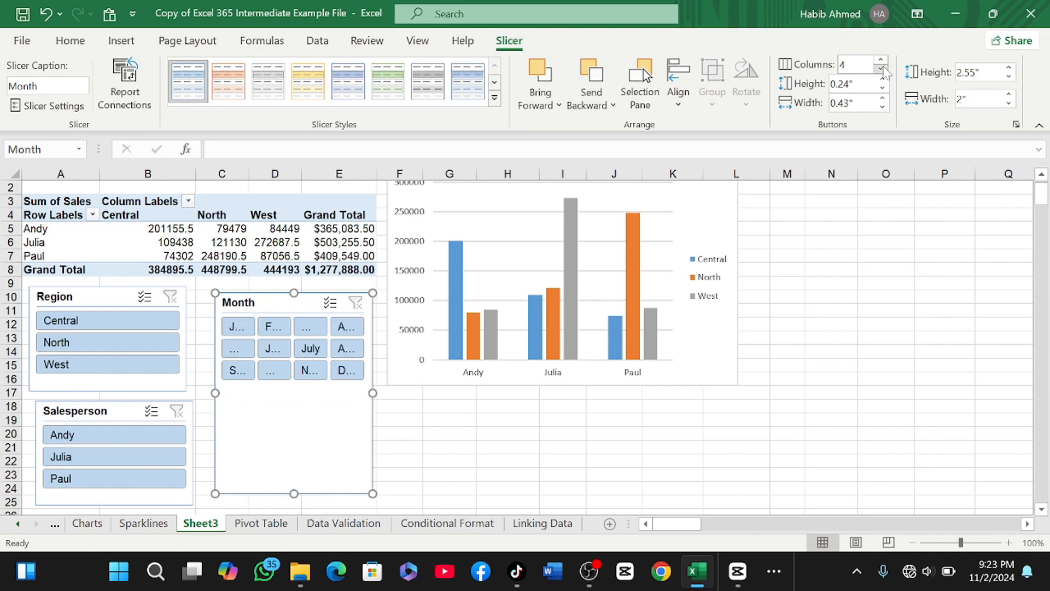
left_click(882, 69)
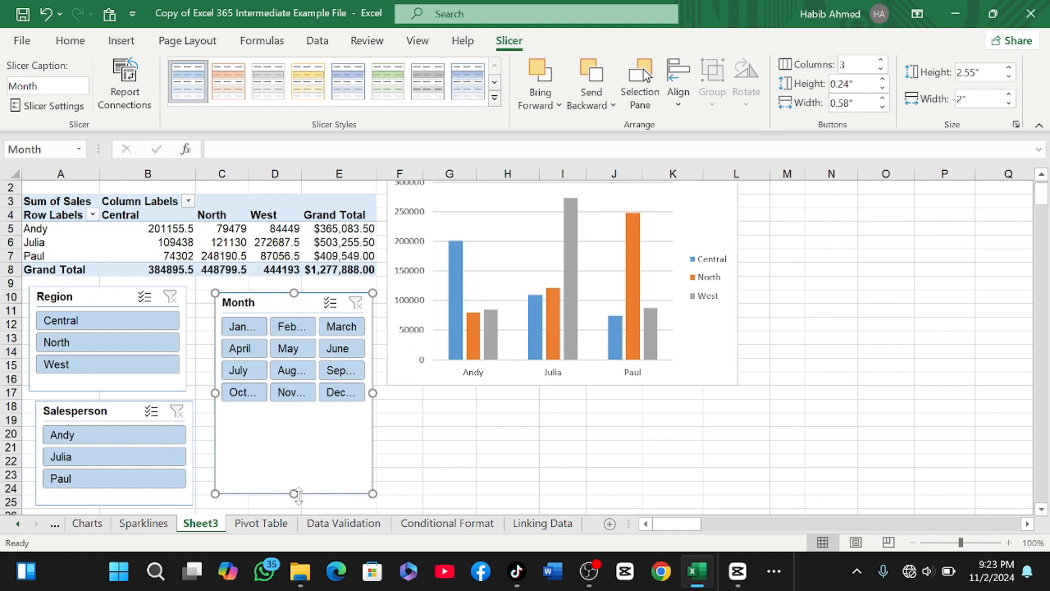
- Shorten the Month slicer to about 1.56 inches high and nudge it closer to the Region slicer
left_click_drag(297, 493, 310, 415)
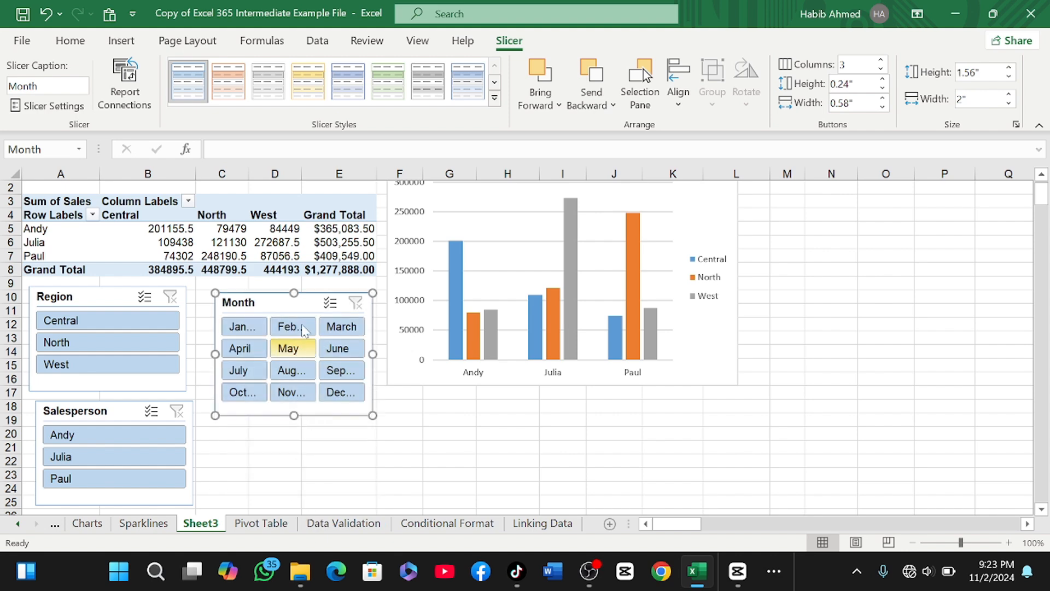
left_click_drag(299, 305, 291, 312)
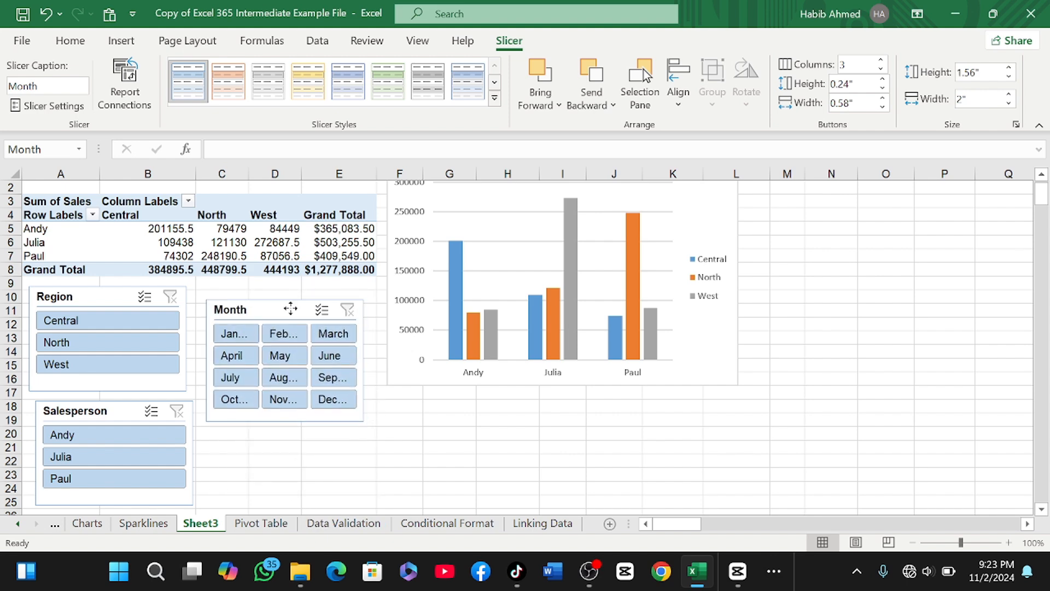
left_click(499, 207)
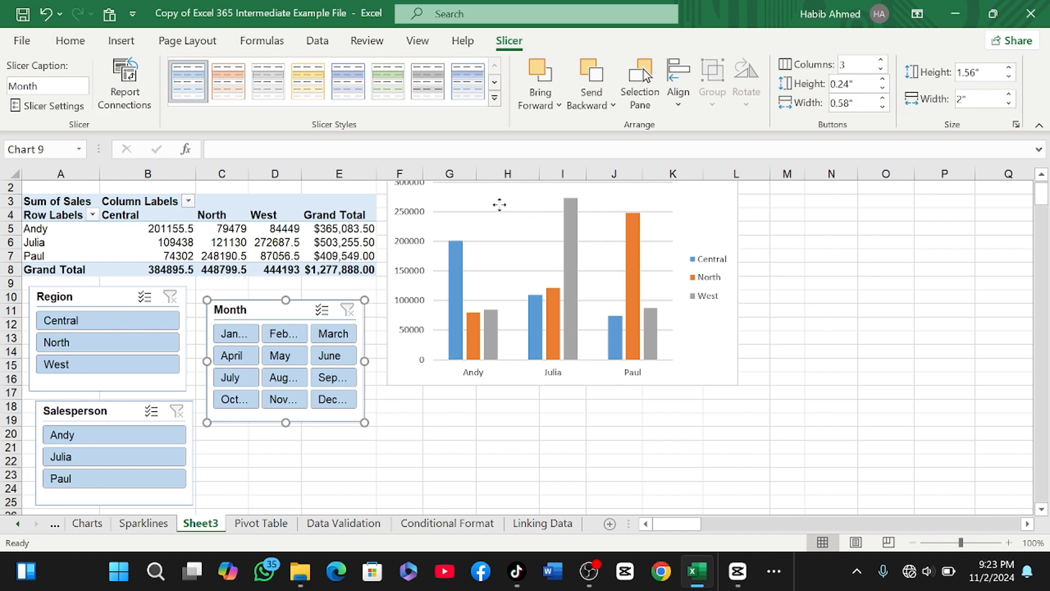
scroll(476, 208, "up", 1)
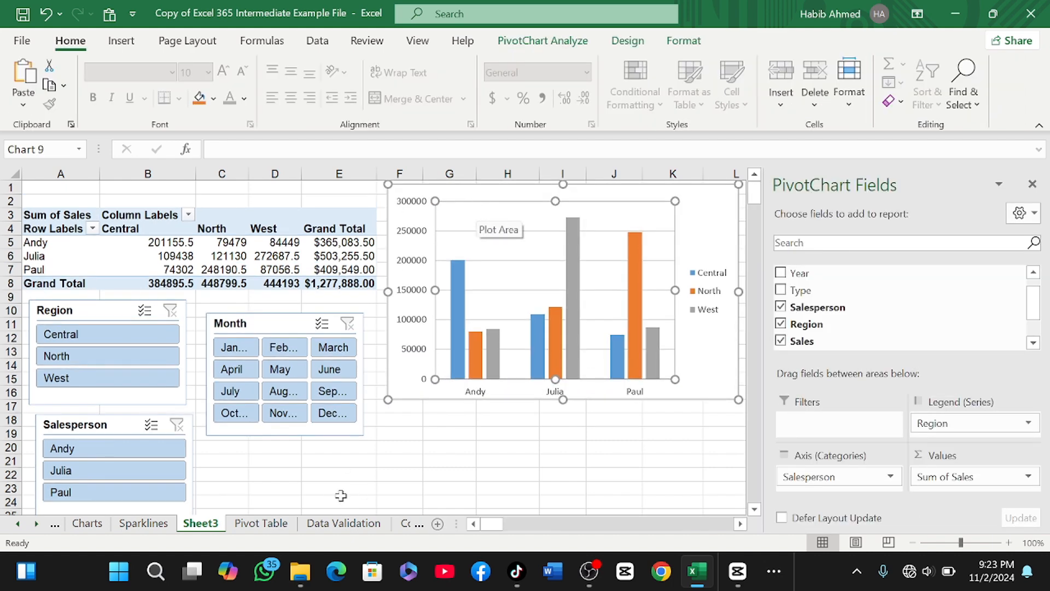
left_click(315, 474)
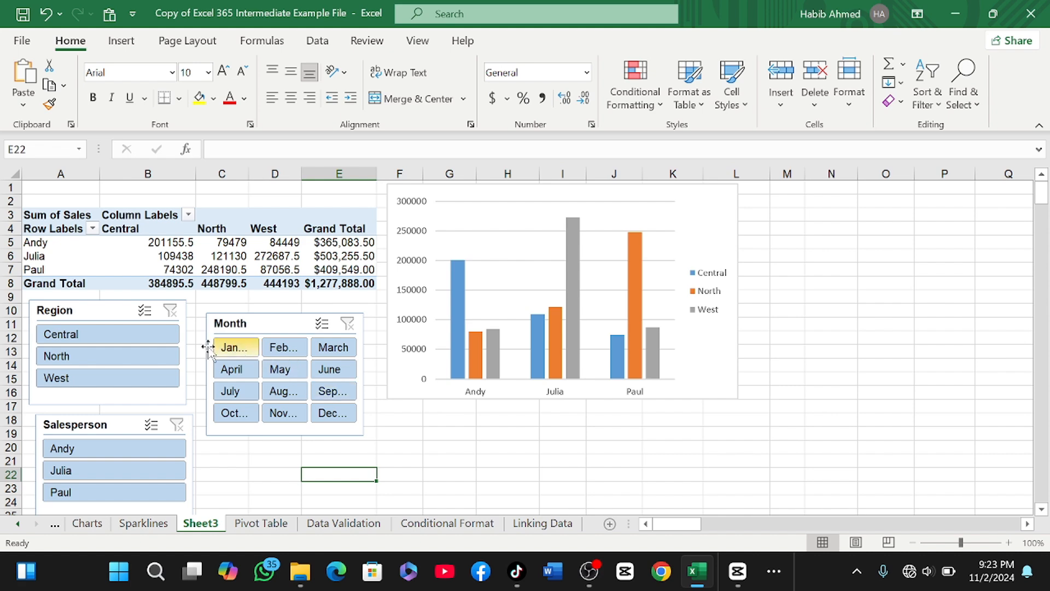
- Filter by Central and by North with the Region slicer, and turn on multi-select to include West and Central as well
left_click(105, 335)
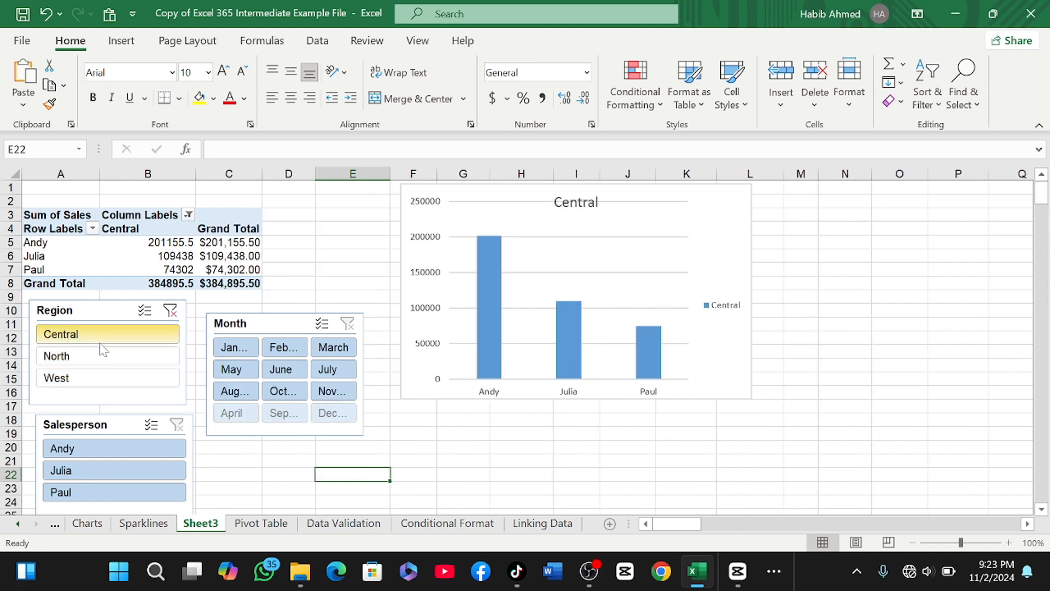
left_click(136, 356)
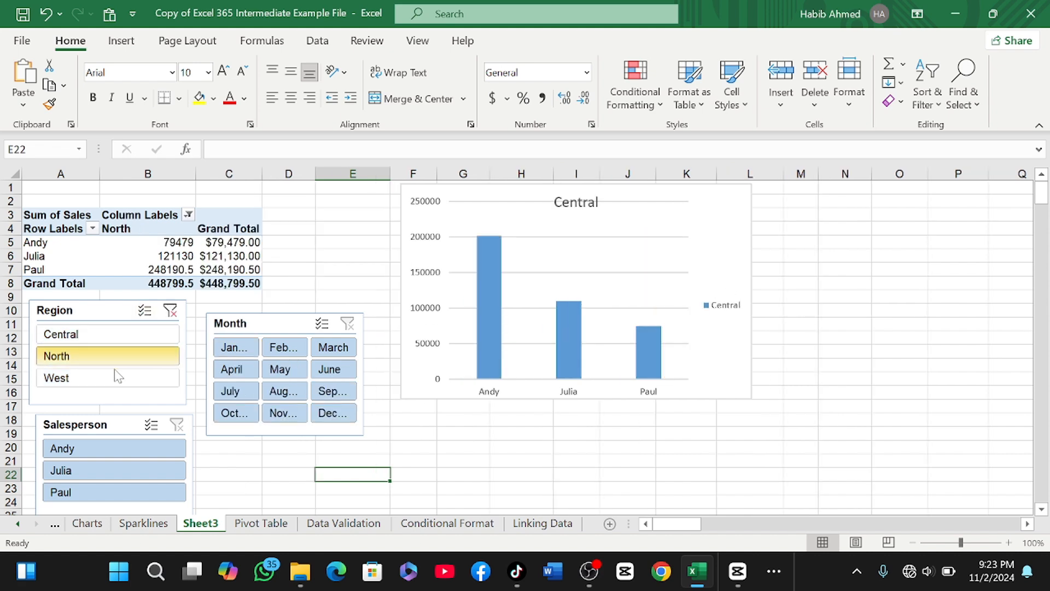
left_click(146, 311)
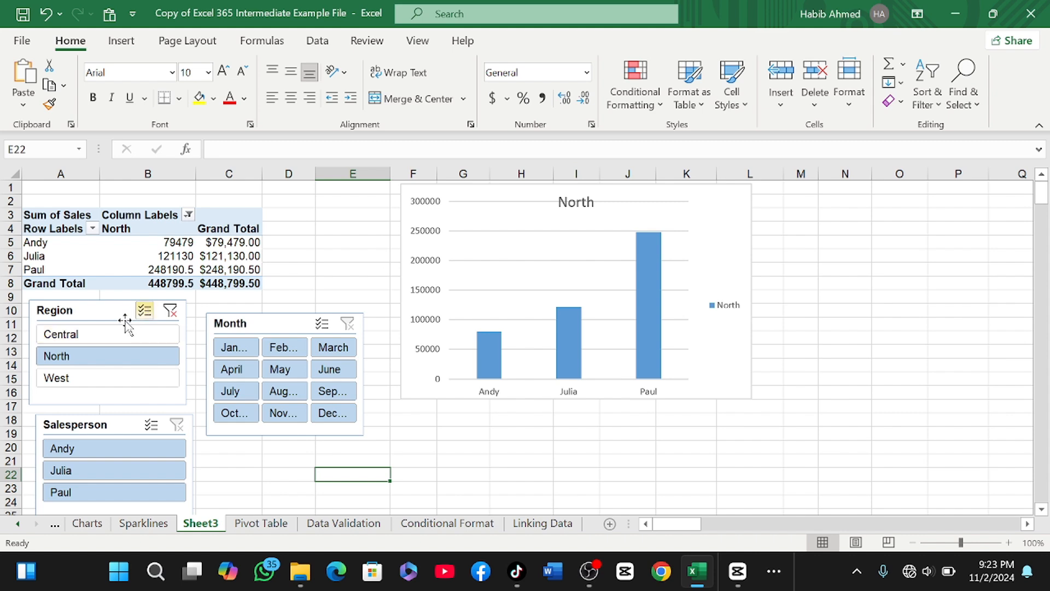
left_click(124, 379)
left_click(104, 334)
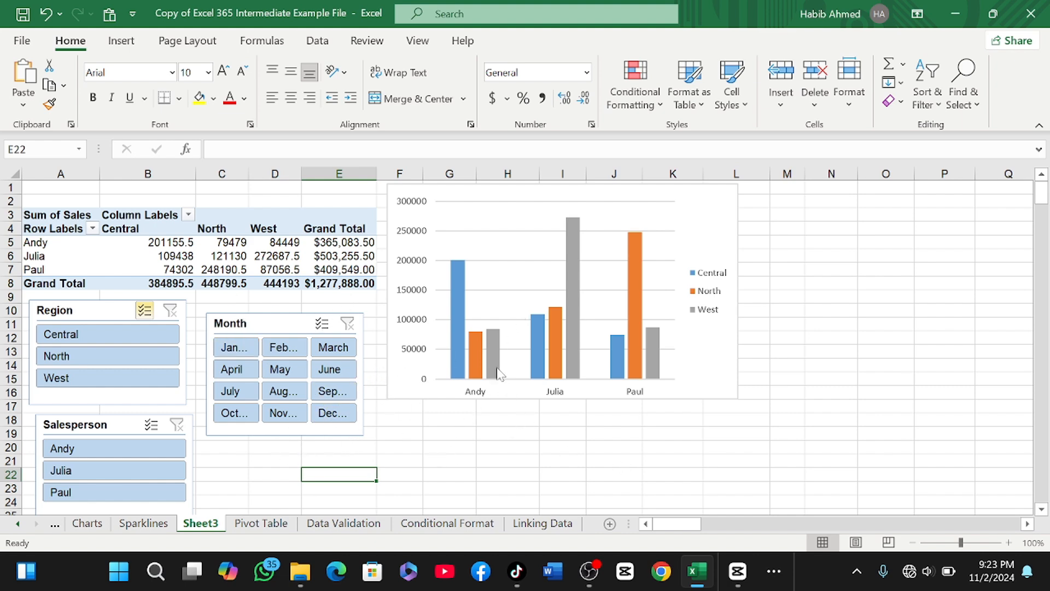
- Insert the picture TECH BANNER.jpg from this device's Downloads folder at cell E22
left_click(119, 40)
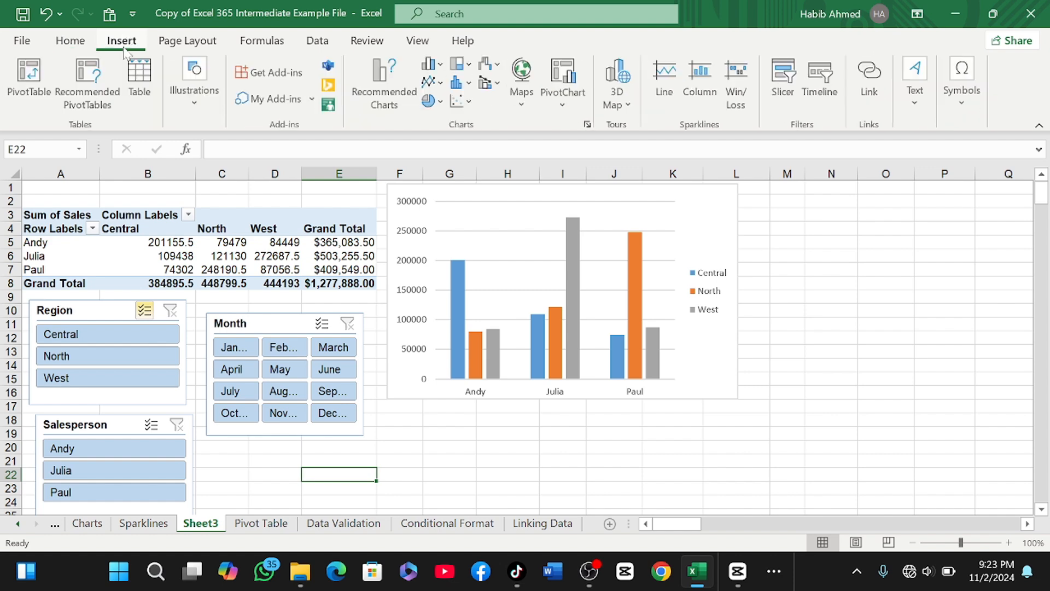
left_click(195, 96)
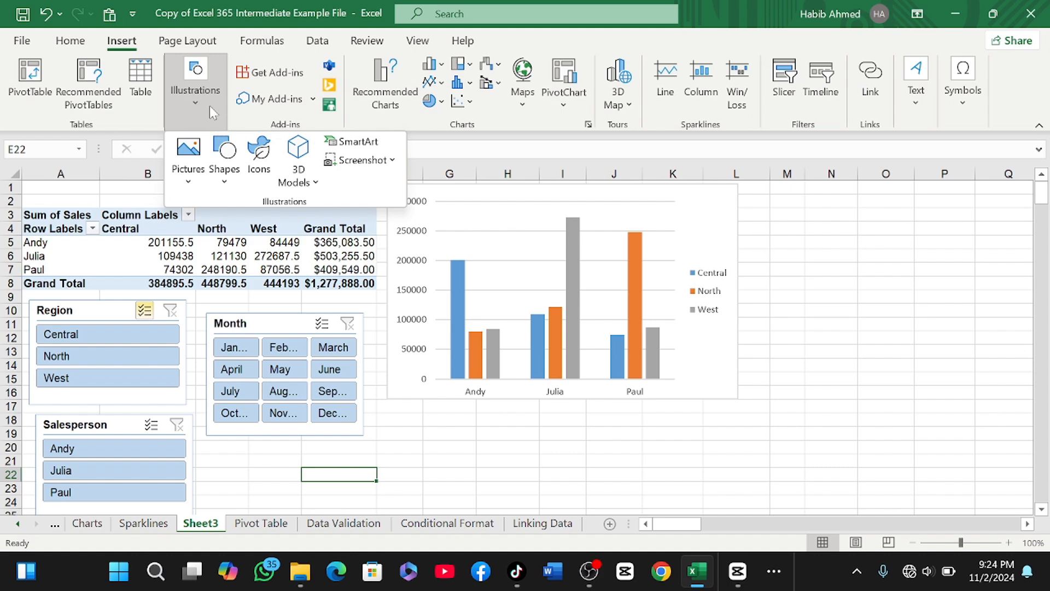
left_click(188, 159)
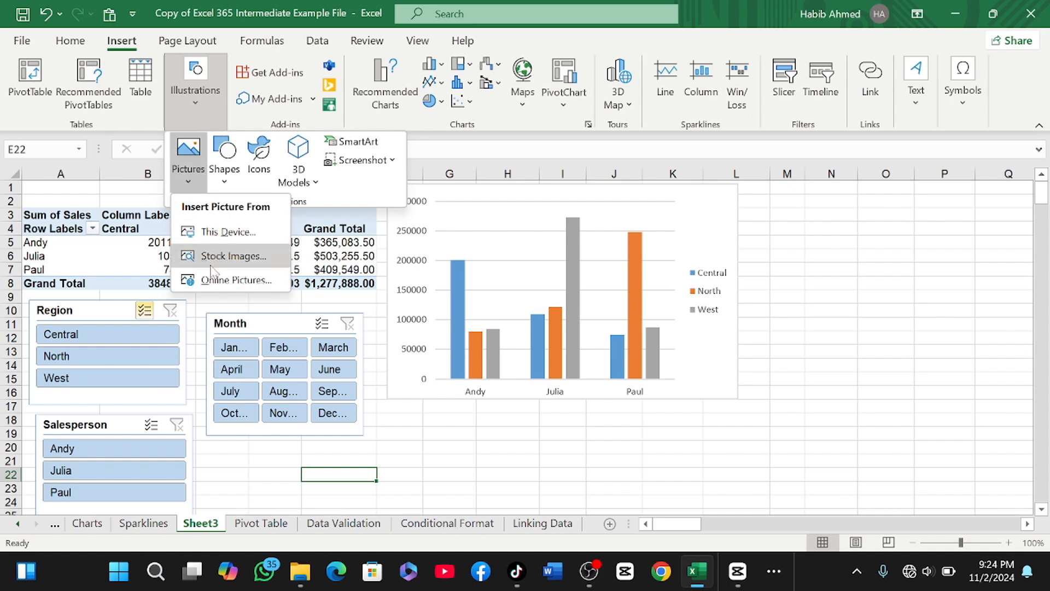
left_click(217, 232)
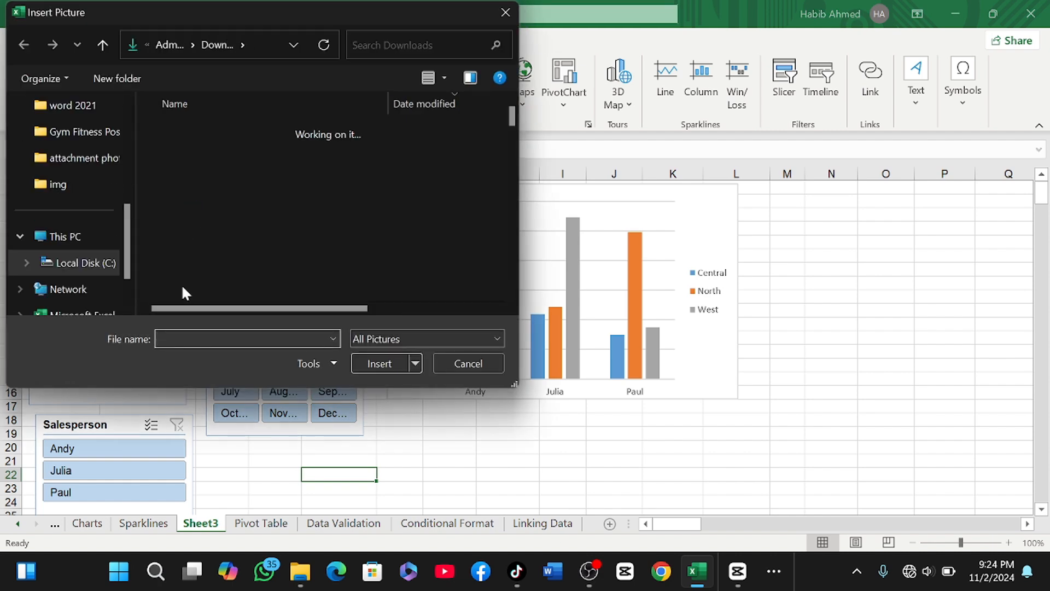
scroll(75, 144, "up", 4)
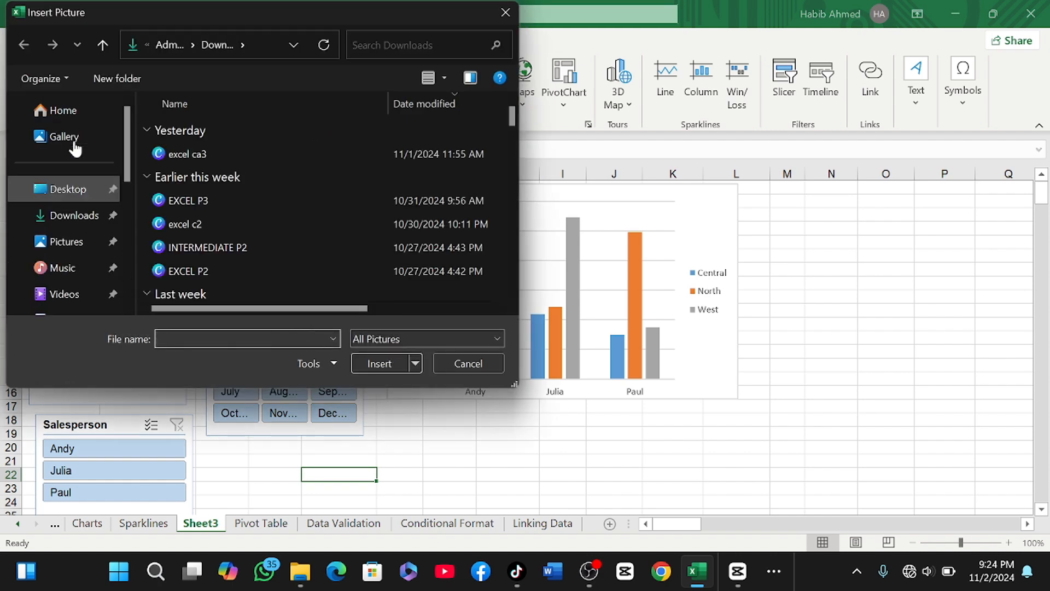
left_click(76, 214)
scroll(158, 317, "down", 2)
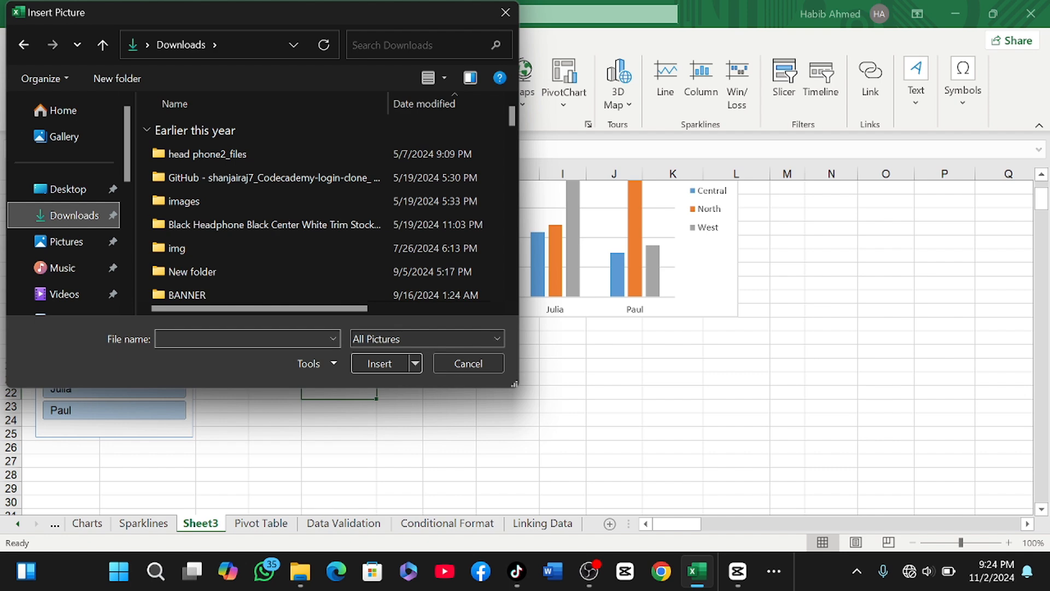
left_click(212, 339)
type("te")
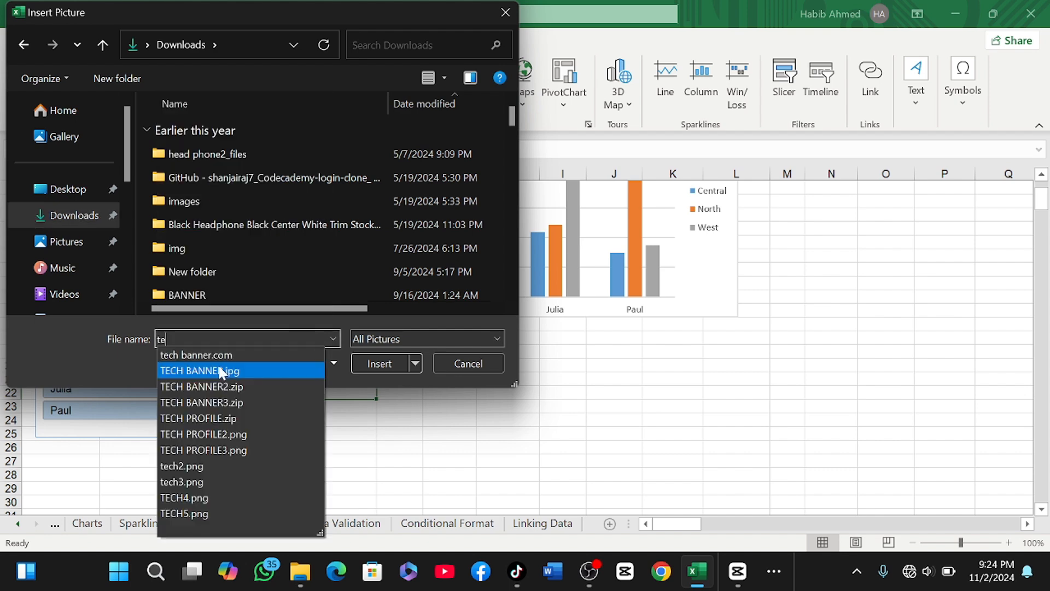
left_click(263, 376)
left_click(360, 360)
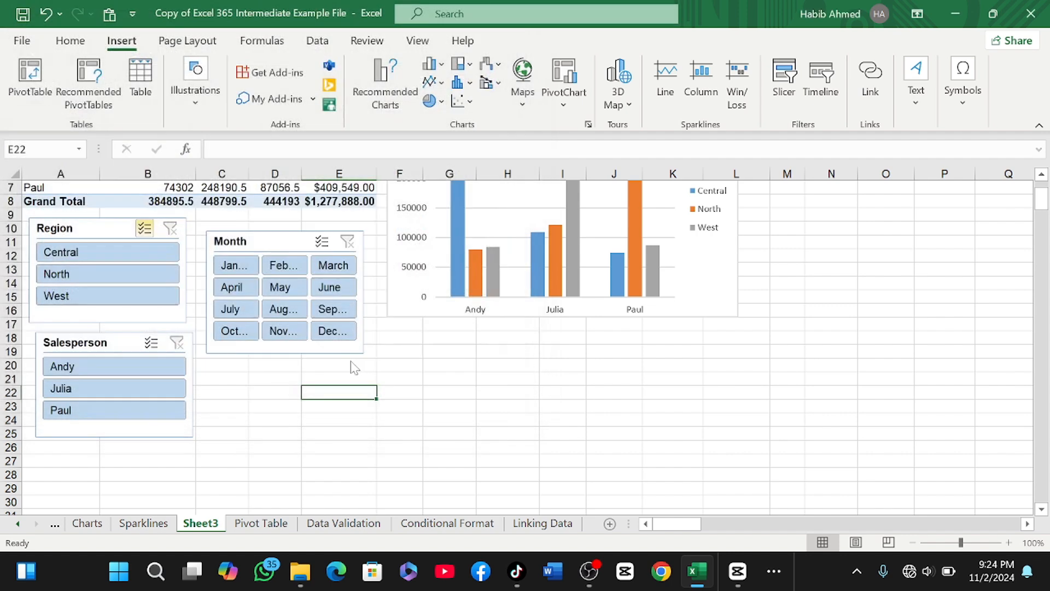
scroll(385, 396, "down", 3)
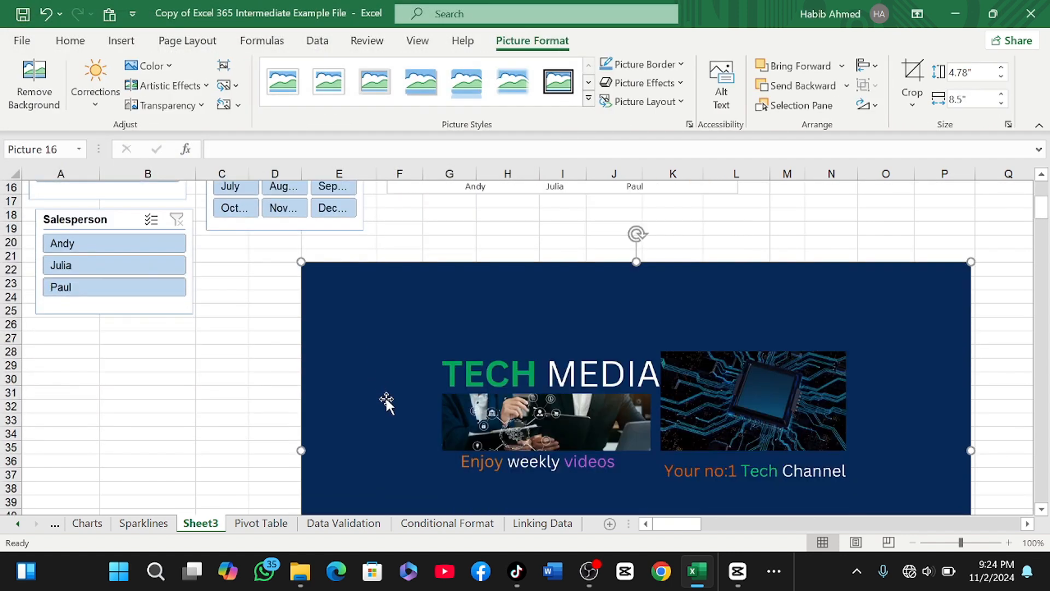
- Shrink the TECH MEDIA banner picture to about 1.82 by 3.24 inches and place it just beneath the PivotChart
scroll(385, 399, "down", 6)
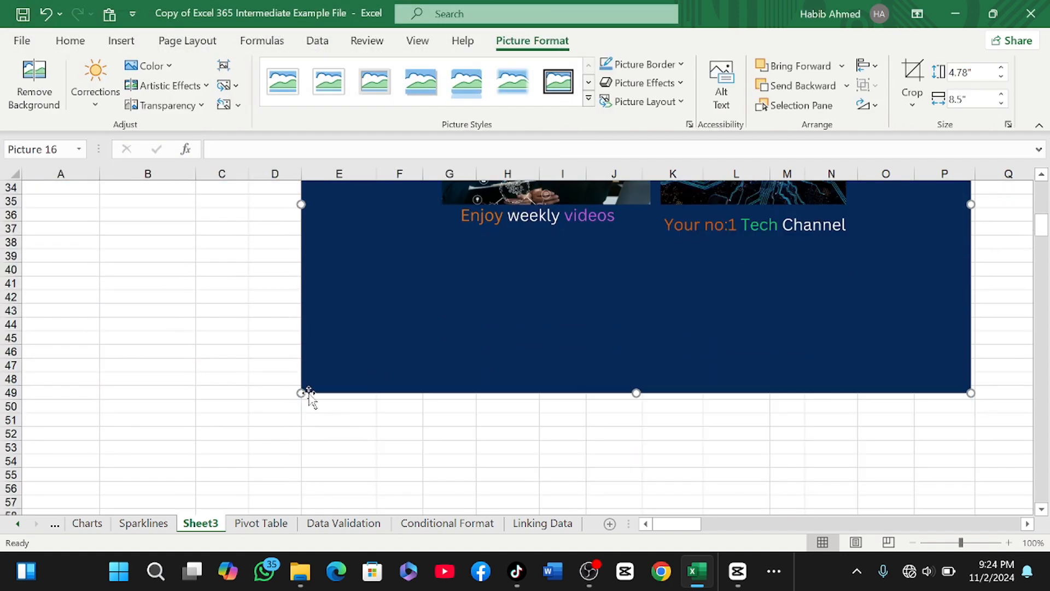
left_click_drag(300, 392, 352, 352)
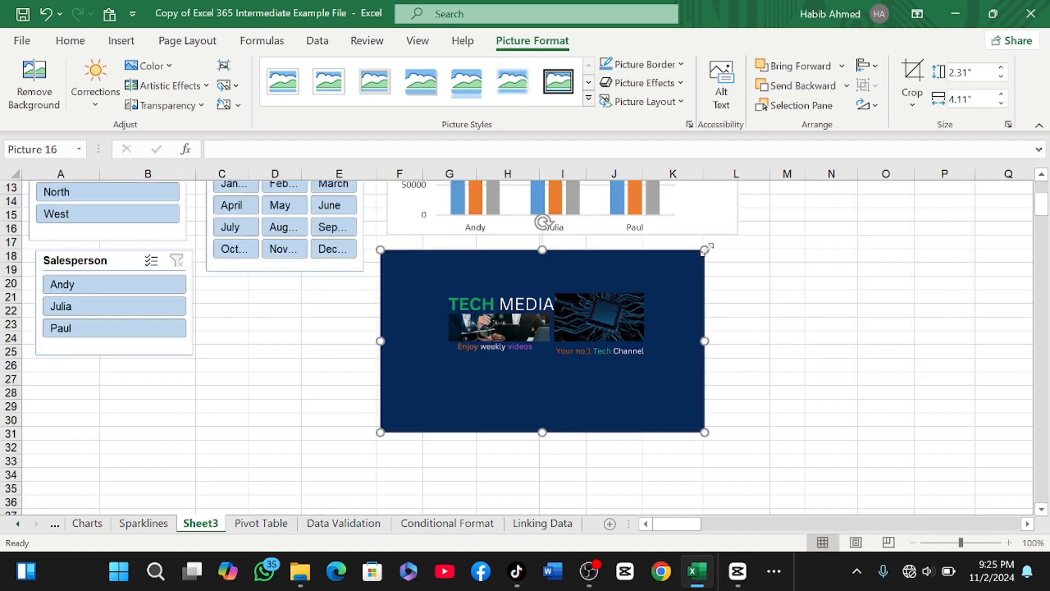
left_click_drag(704, 252, 636, 287)
left_click_drag(548, 300, 564, 268)
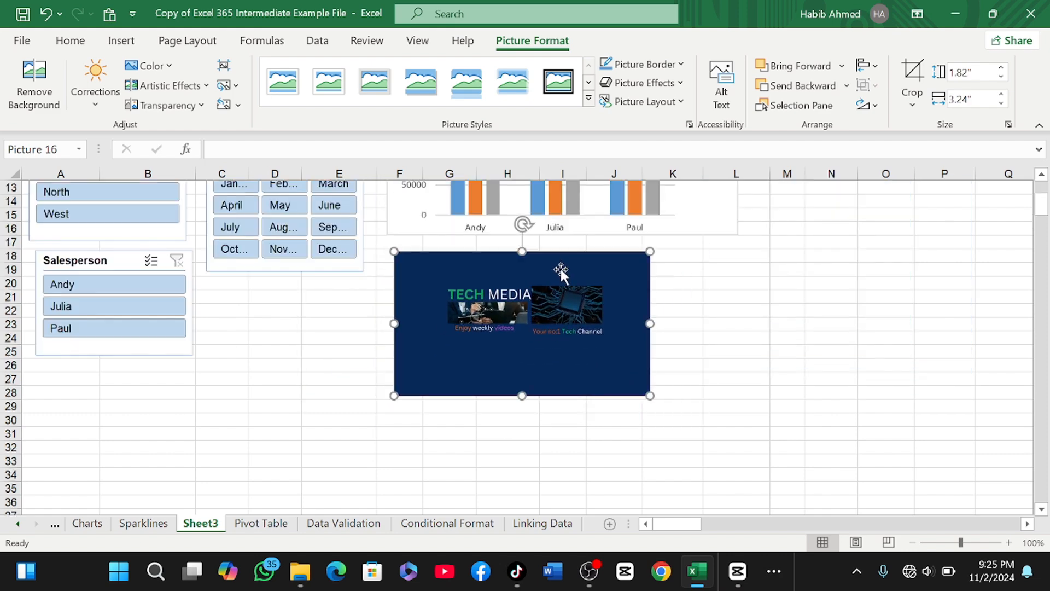
- Reduce the banner picture to about 1.52 by 2.71 inches and line it up with the PivotChart's left and lower edges
scroll(561, 270, "up", 4)
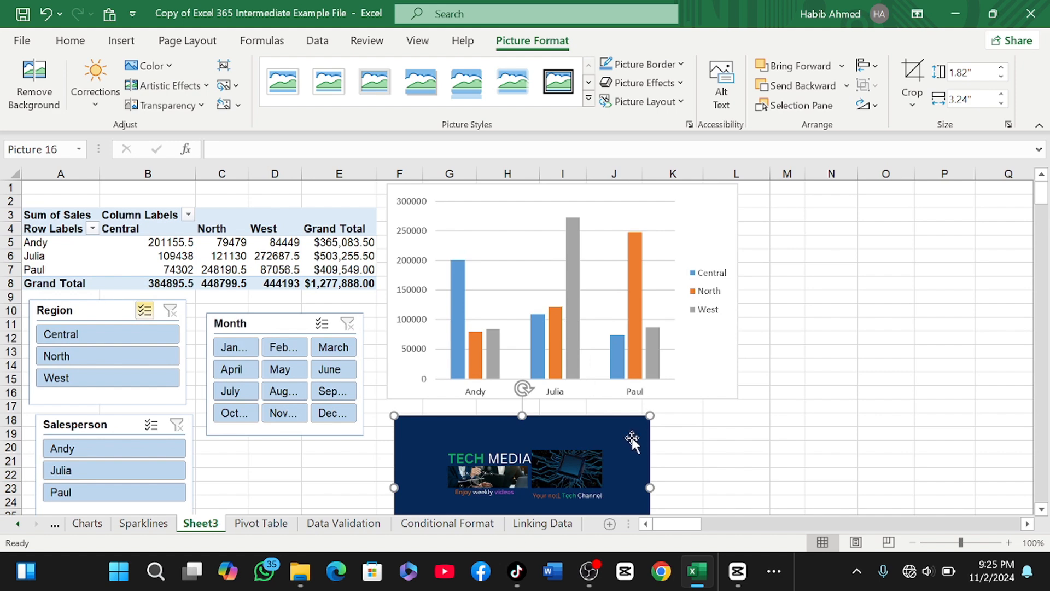
left_click_drag(595, 442, 600, 434)
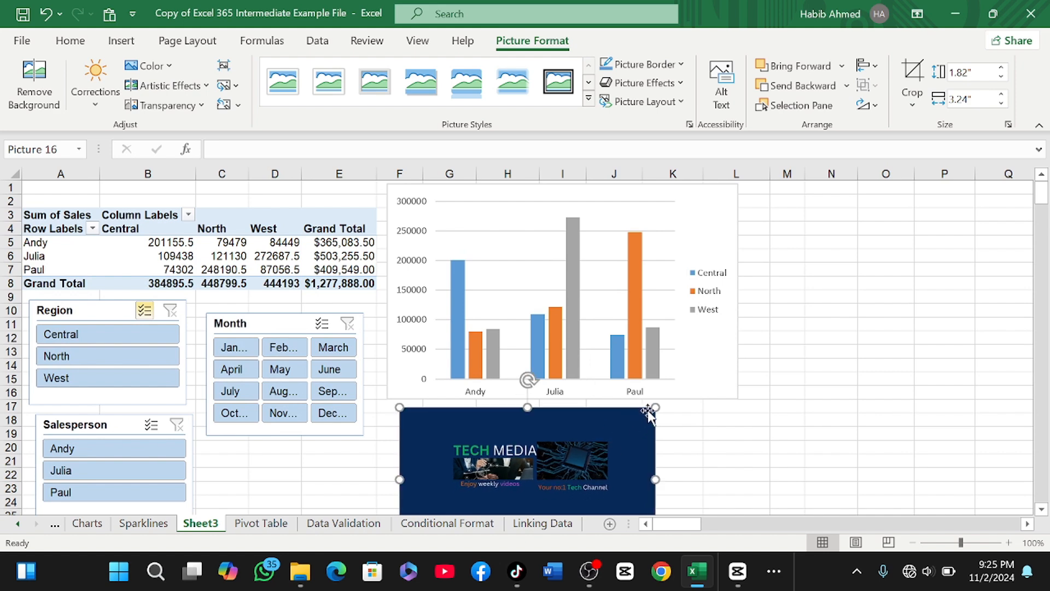
left_click_drag(653, 406, 569, 426)
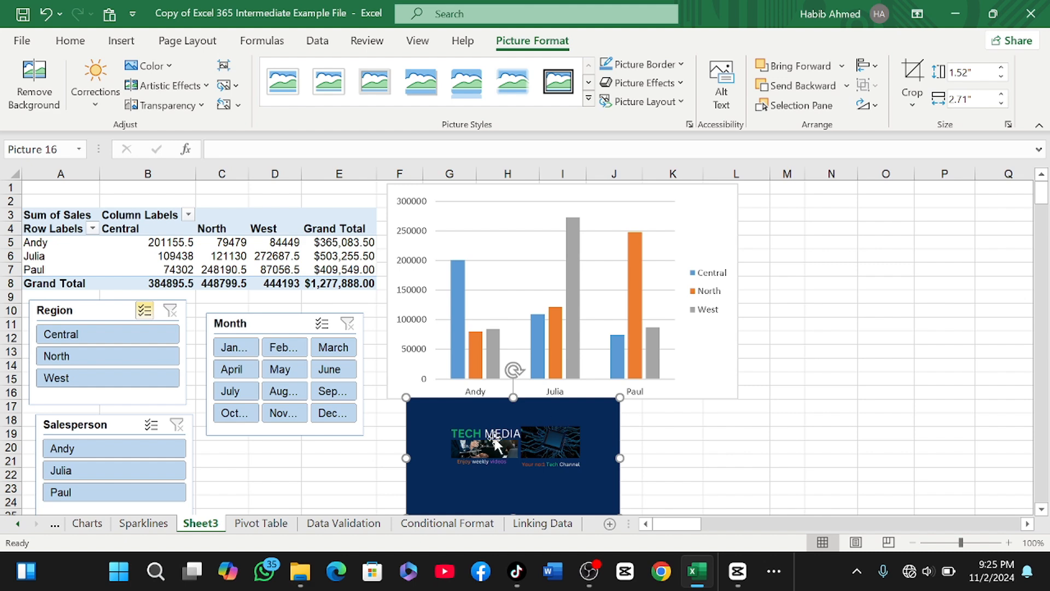
left_click_drag(491, 436, 474, 435)
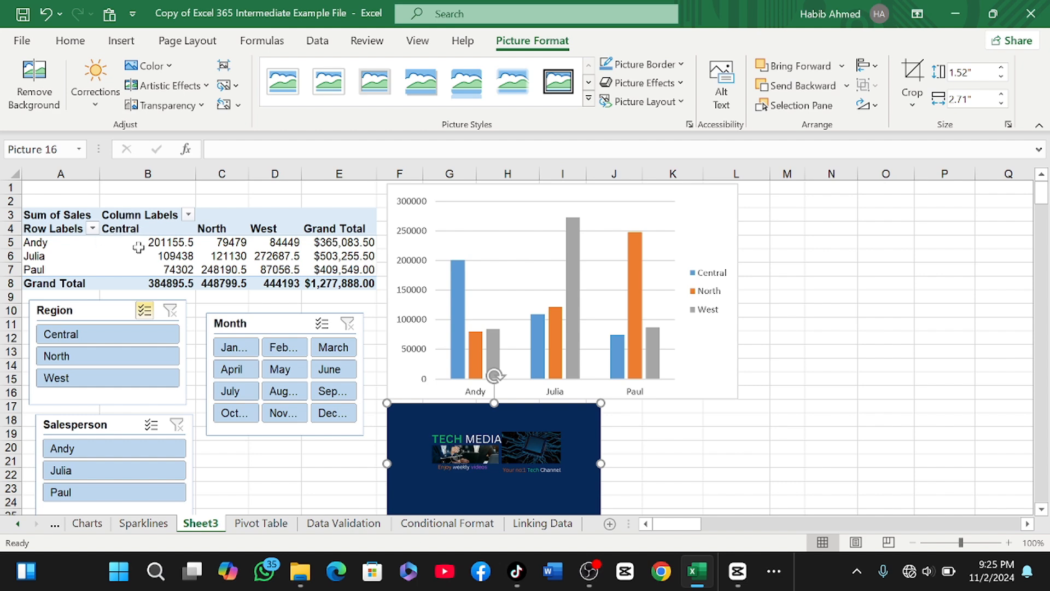
left_click(499, 254)
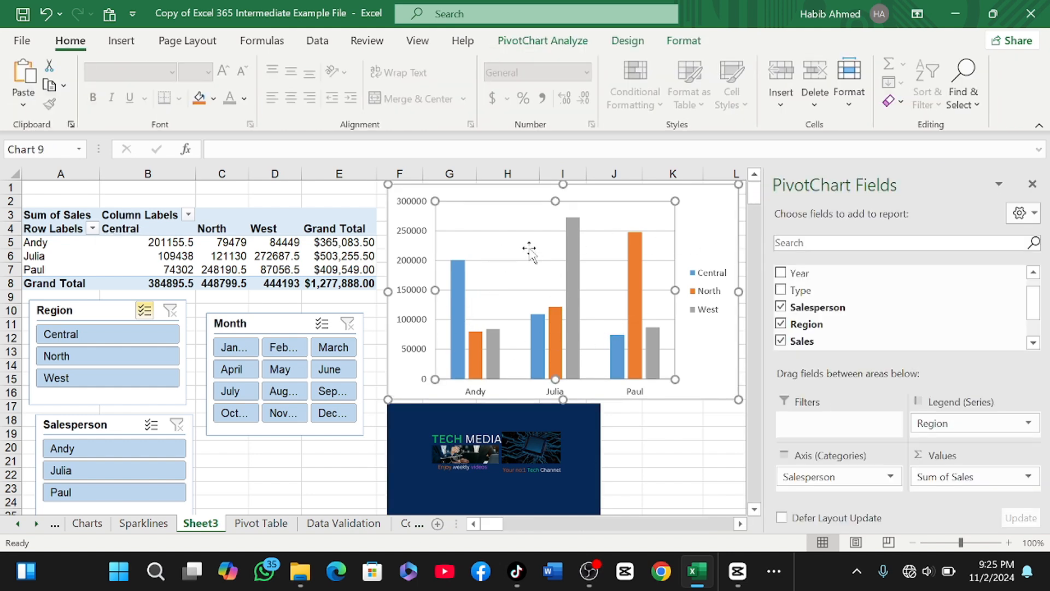
left_click(655, 475)
scroll(437, 377, "down", 1)
scroll(471, 389, "up", 1)
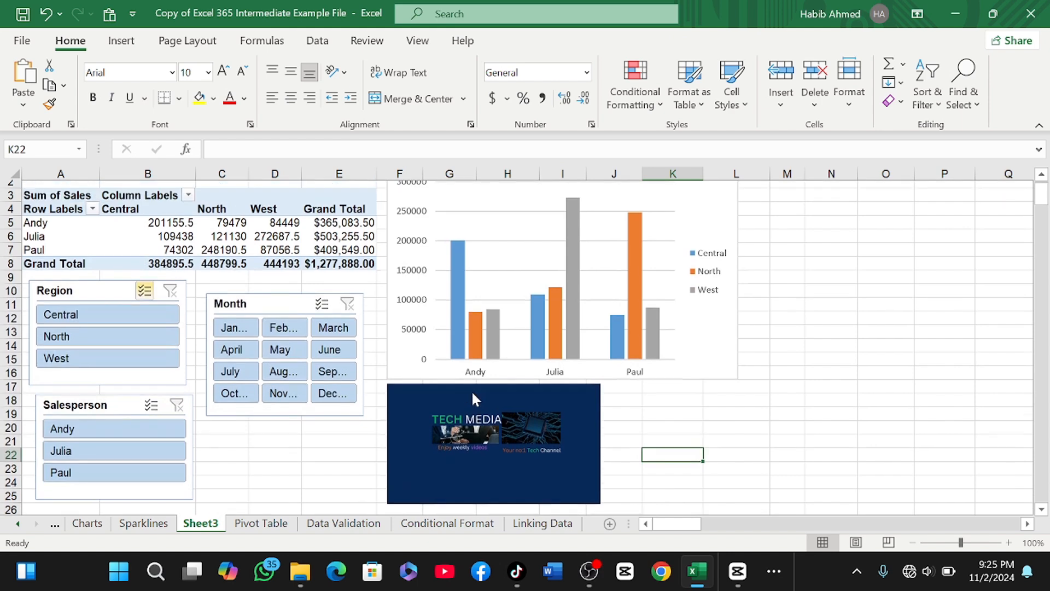